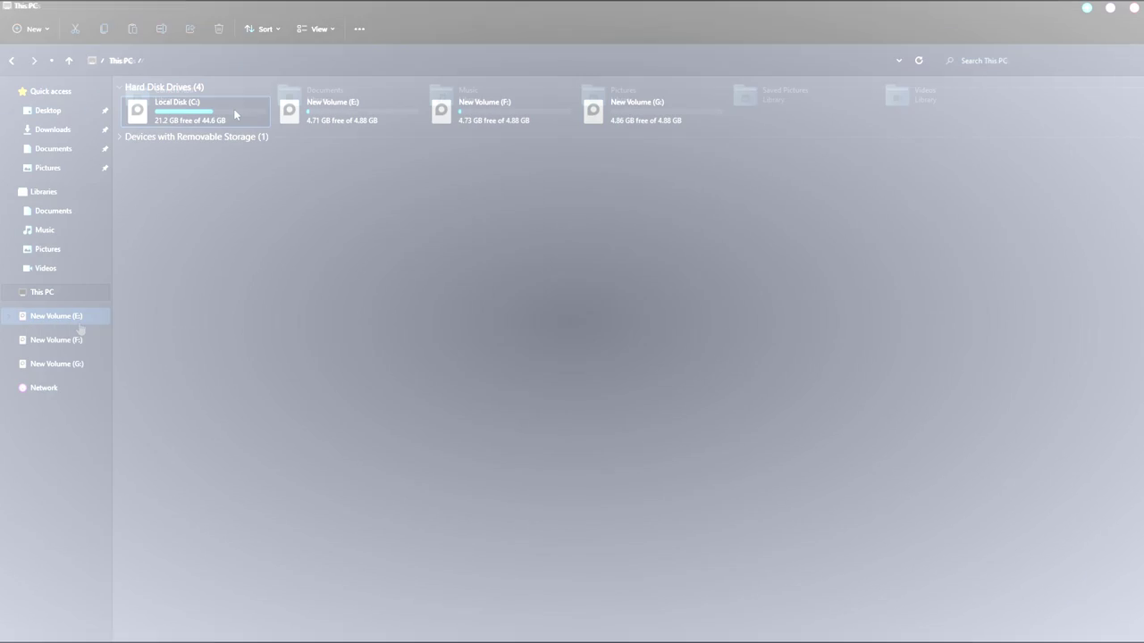
Step: Look through Local Disk (C:) in the file list and details views, restore the window to a smaller size and close it
double_click(235, 112)
scroll(286, 276, up, 3)
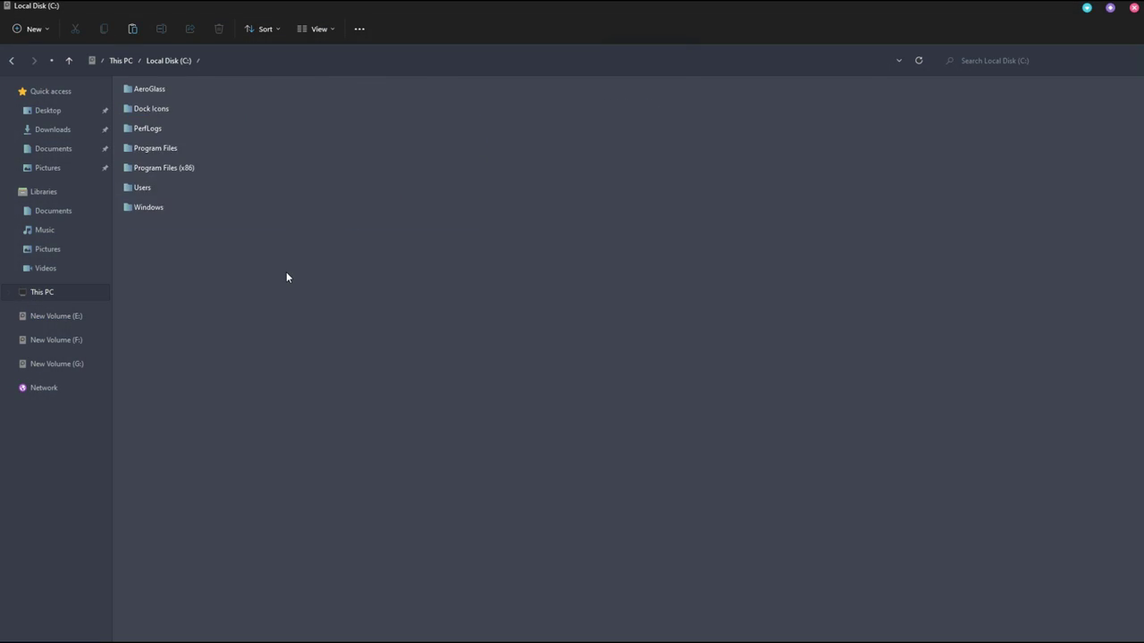
scroll(286, 279, down, 3)
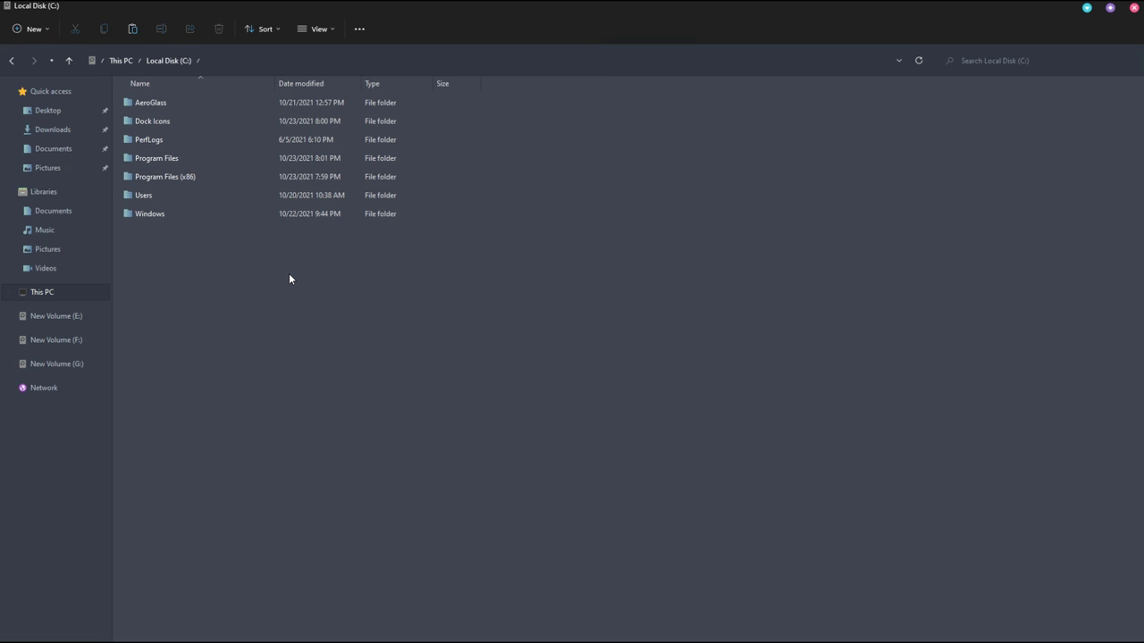
drag(629, 14, 593, 96)
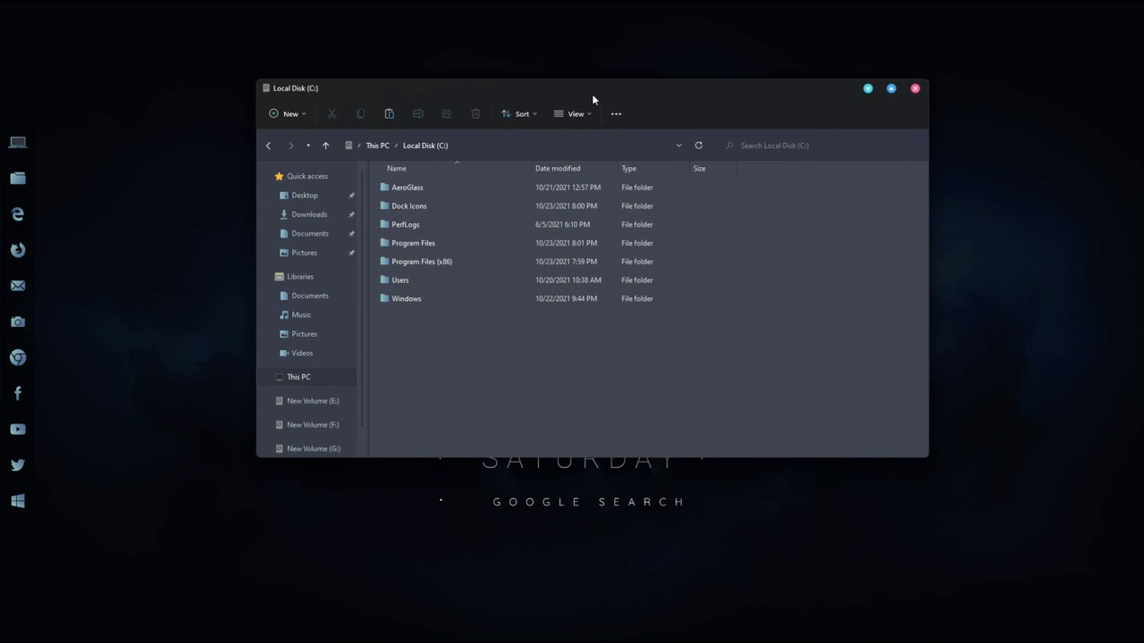
click(913, 90)
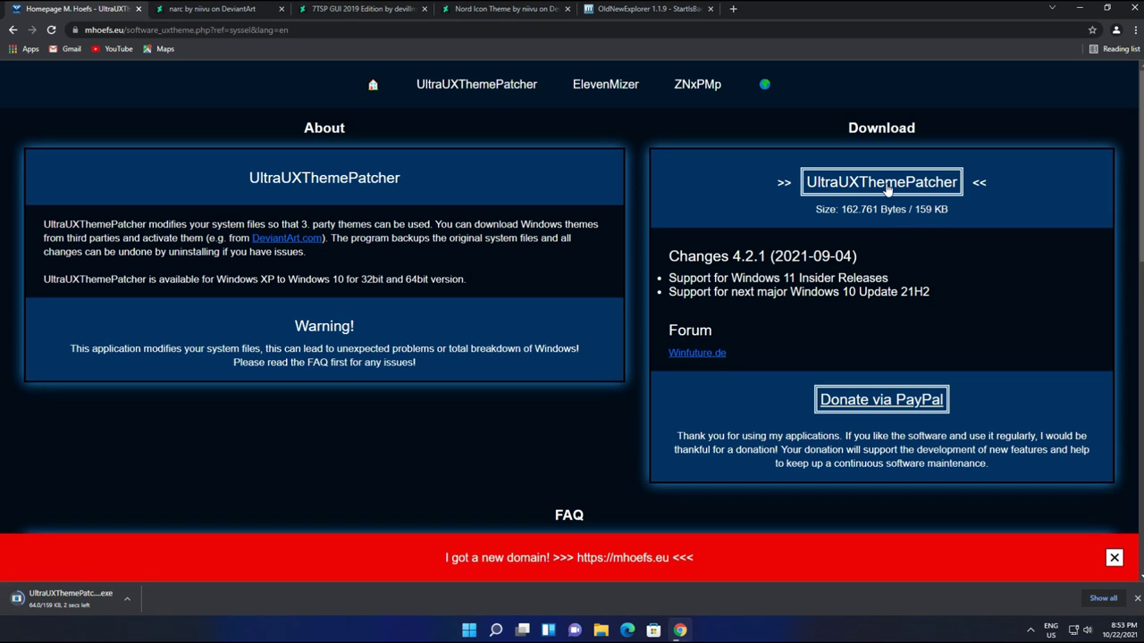
Step: Download the narc theme and 7TSP GUI 2019 Edition from their DeviantArt pages
click(223, 10)
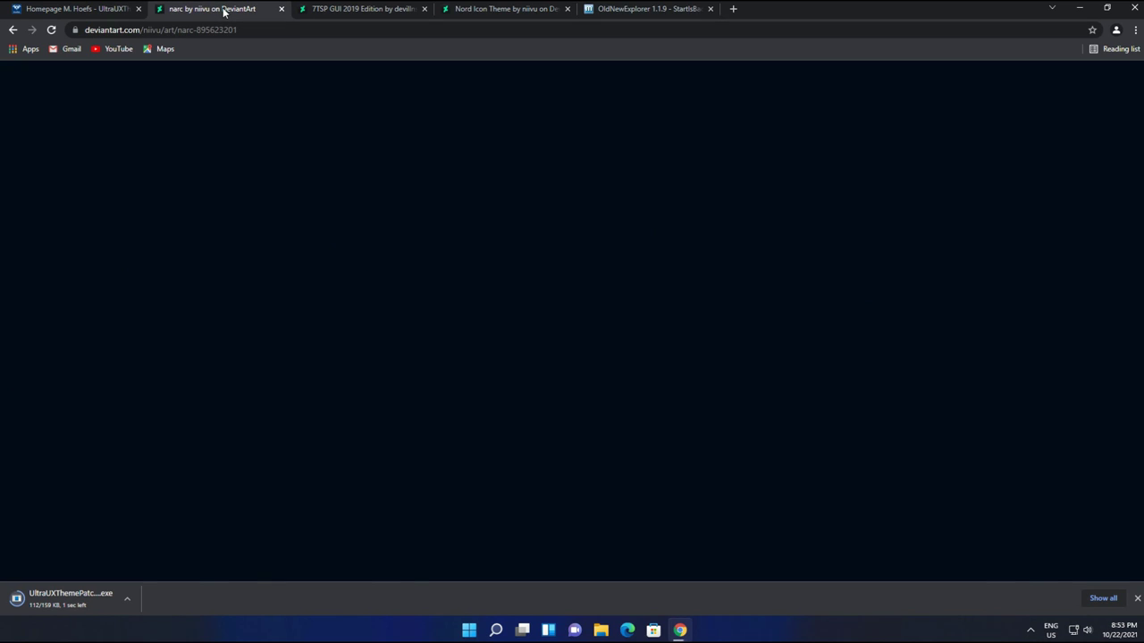
scroll(217, 123, down, 3)
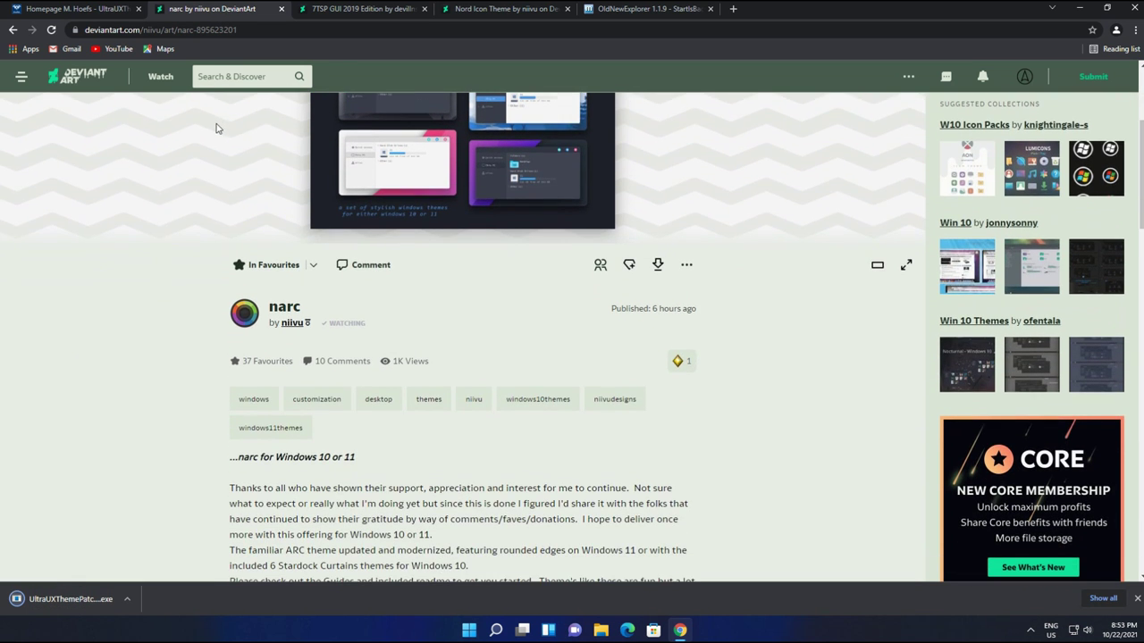
click(658, 265)
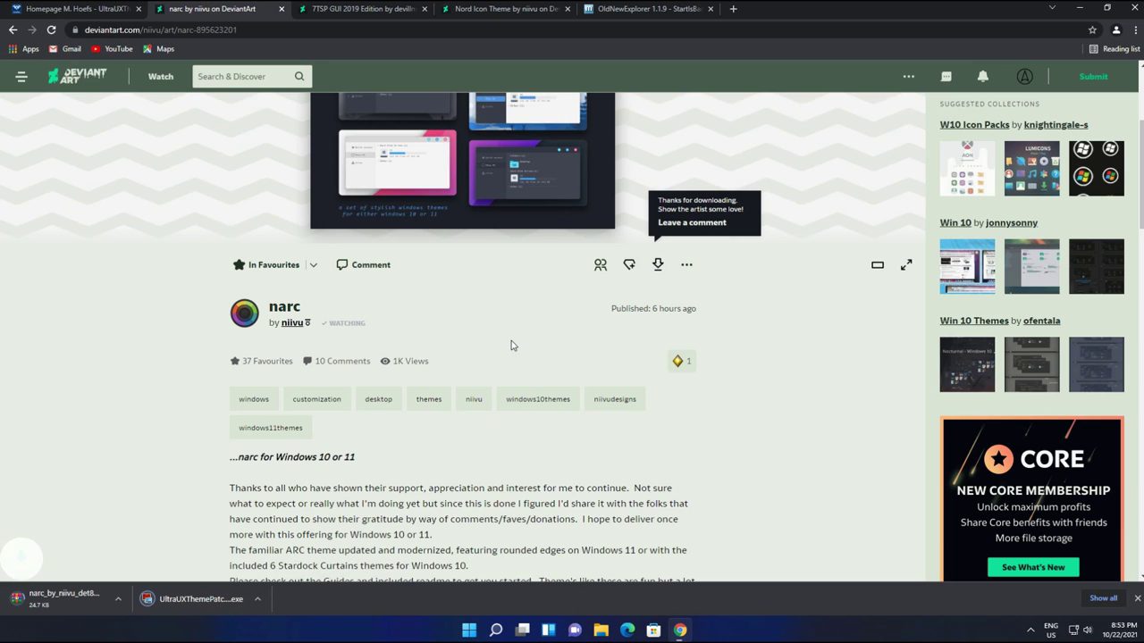
click(339, 13)
scroll(320, 136, down, 3)
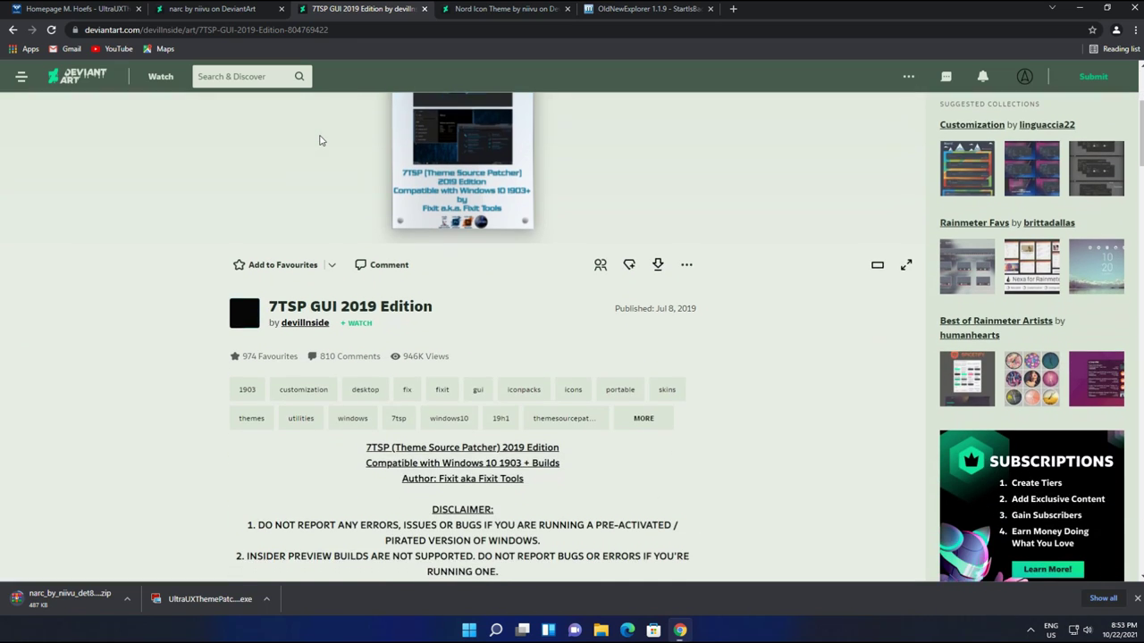
click(657, 146)
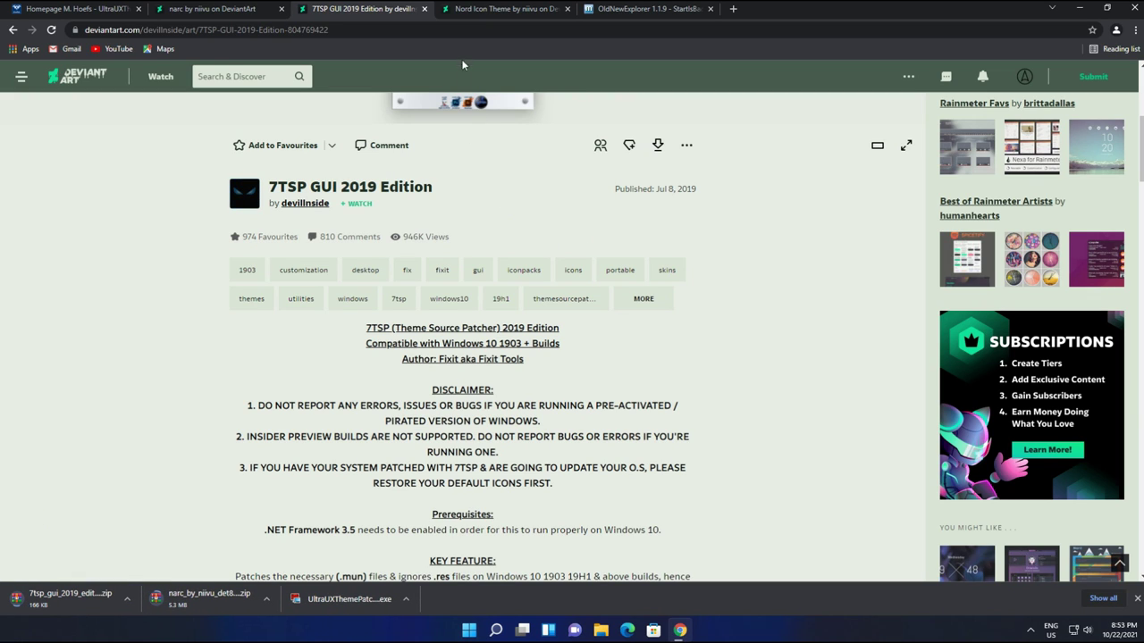
Step: Download the Nord Icon Theme from DeviantArt and OldNewExplorer.rar from the MSFN forum post
click(483, 11)
scroll(437, 114, down, 4)
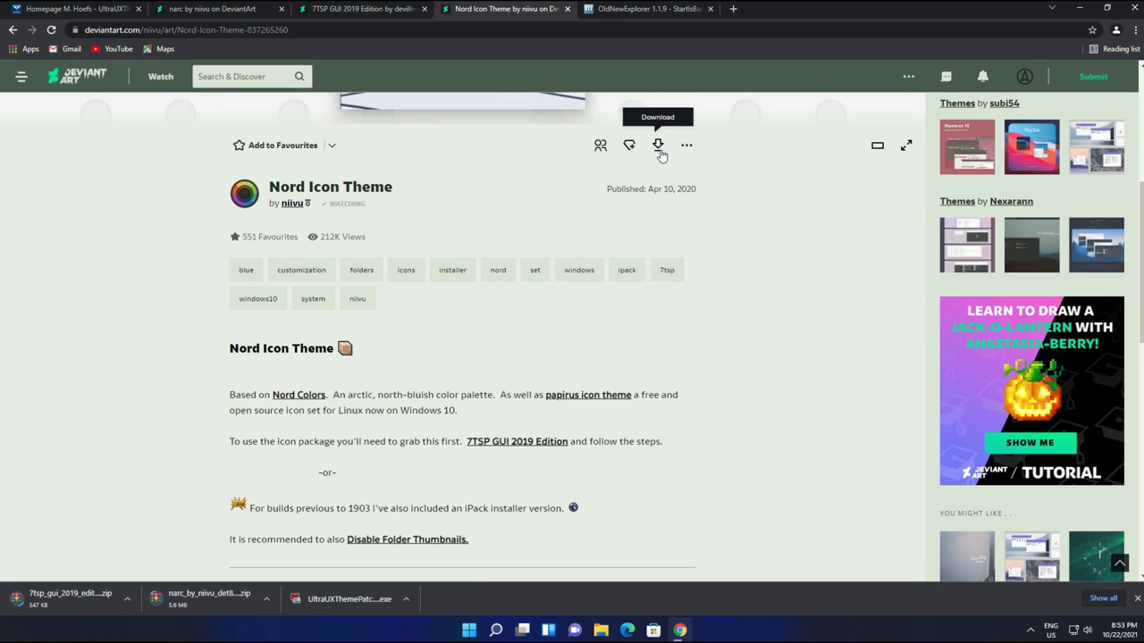
click(658, 146)
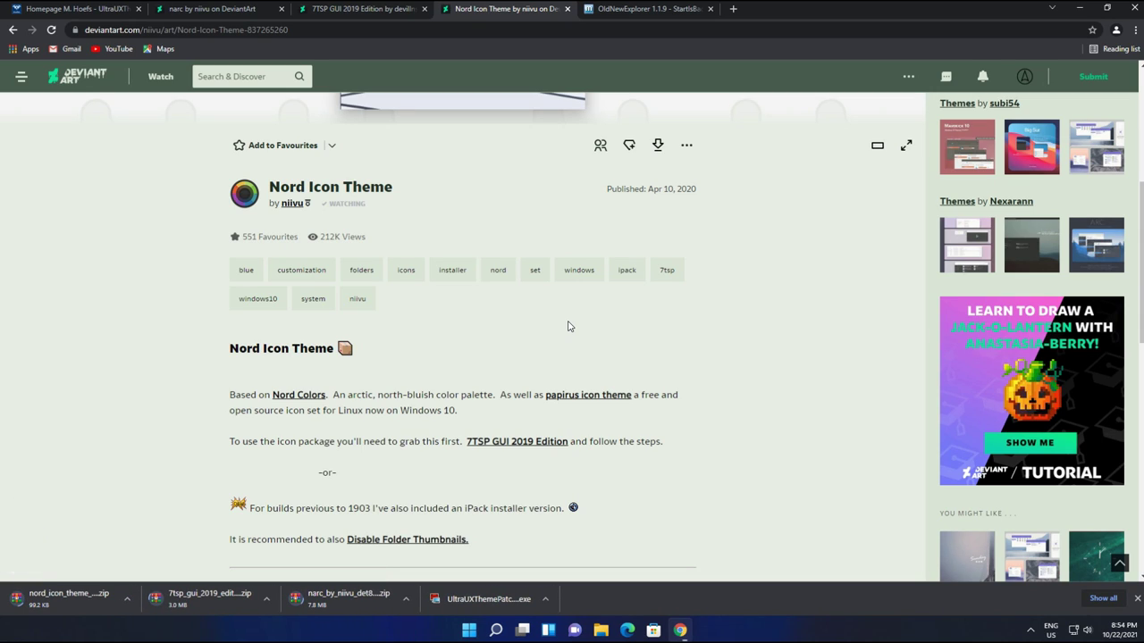
click(625, 9)
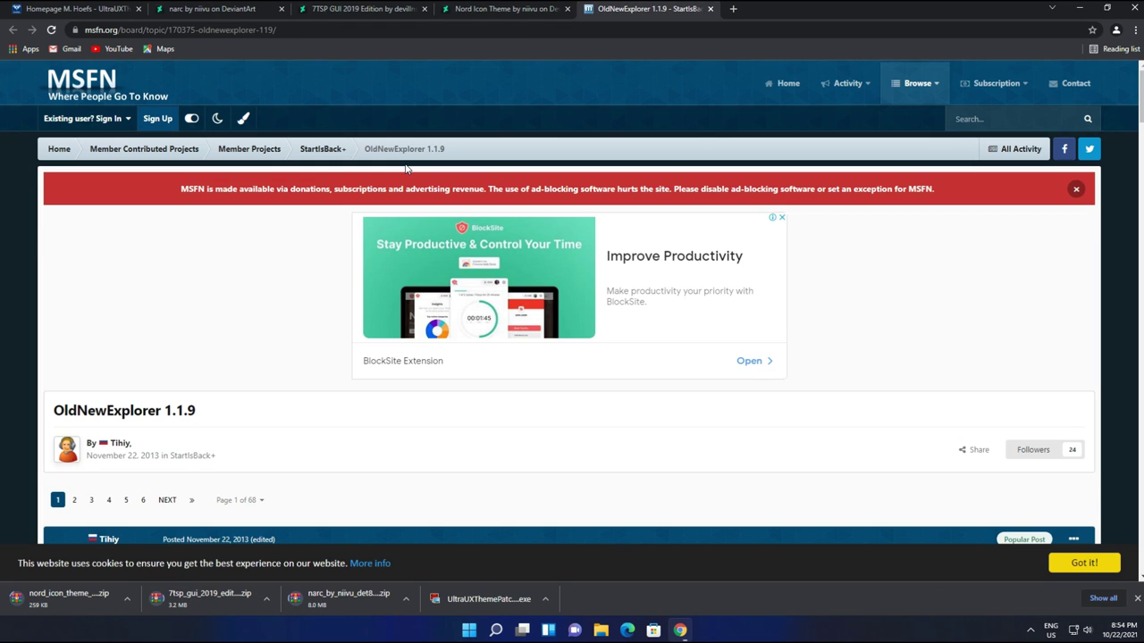
scroll(404, 170, down, 8)
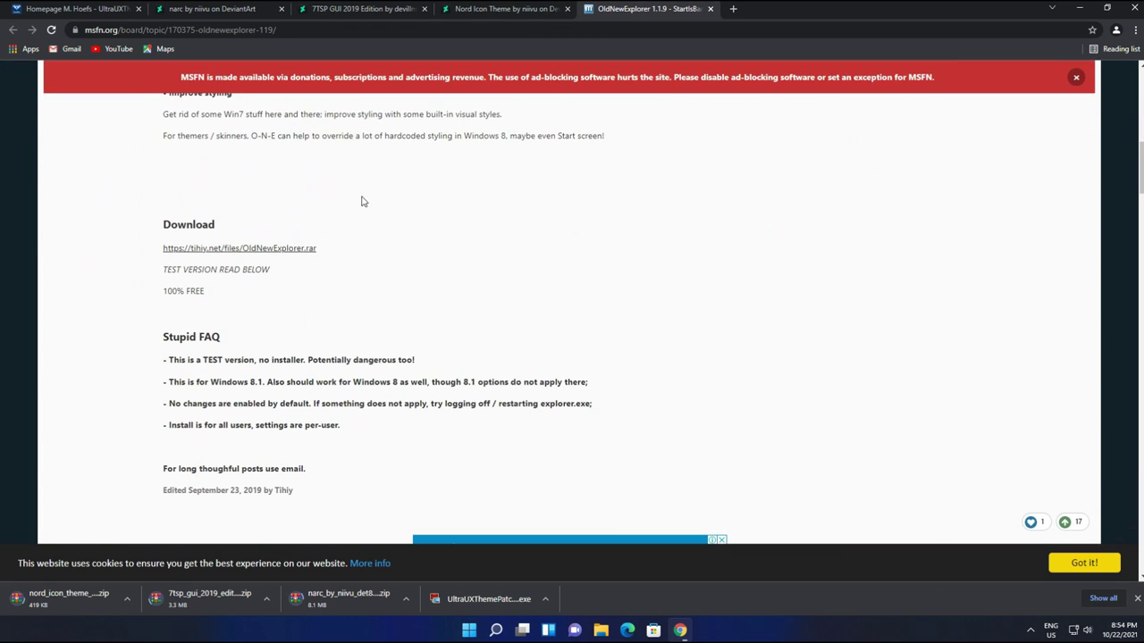
click(286, 249)
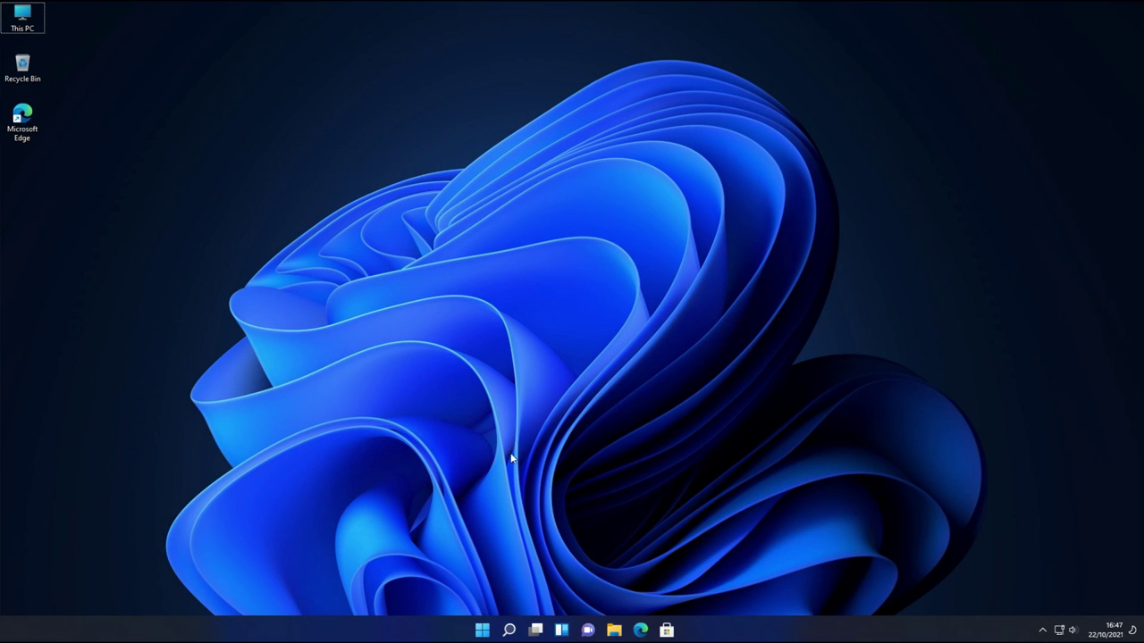
Step: Search Windows for "create a restore point", open that setting and turn on system protection for Local Disk (C:)
click(508, 631)
text(c)
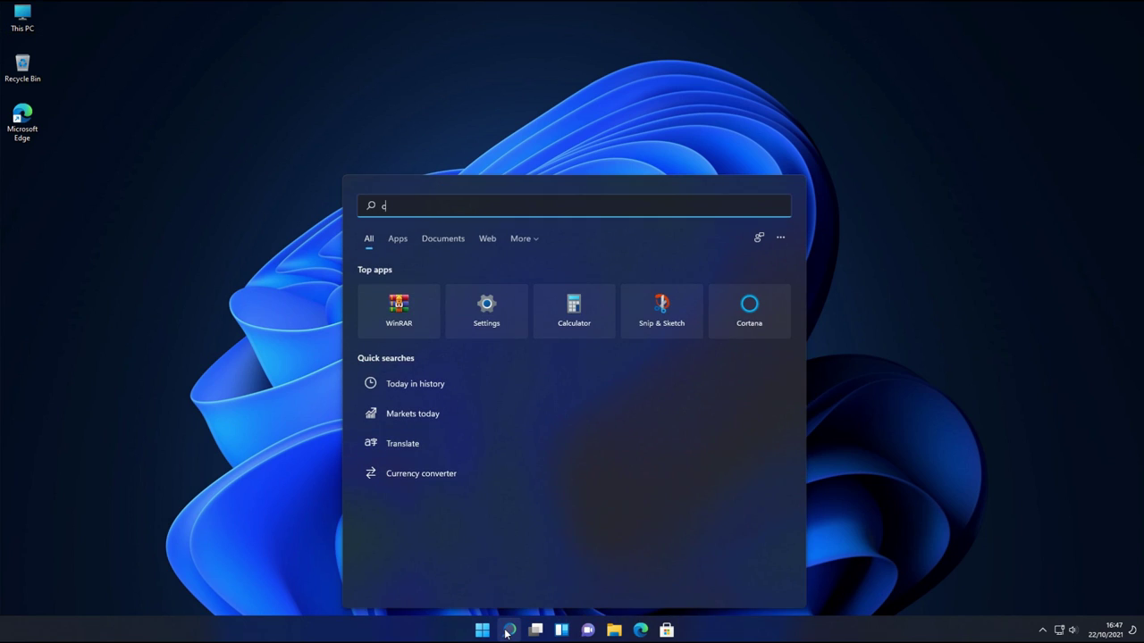
text(reate a res)
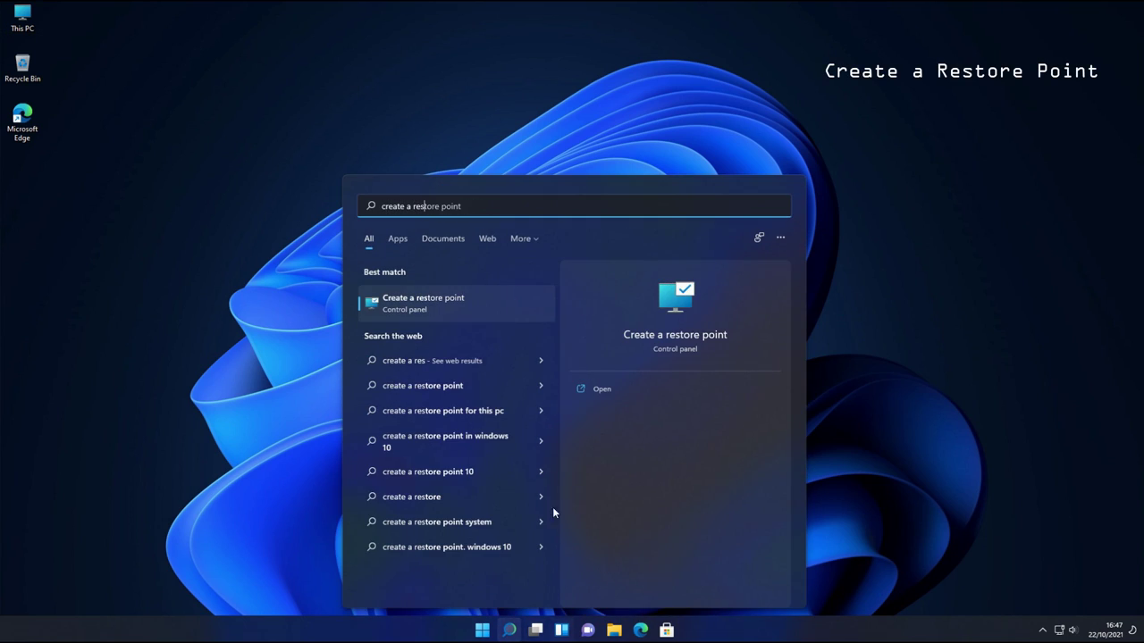
click(482, 304)
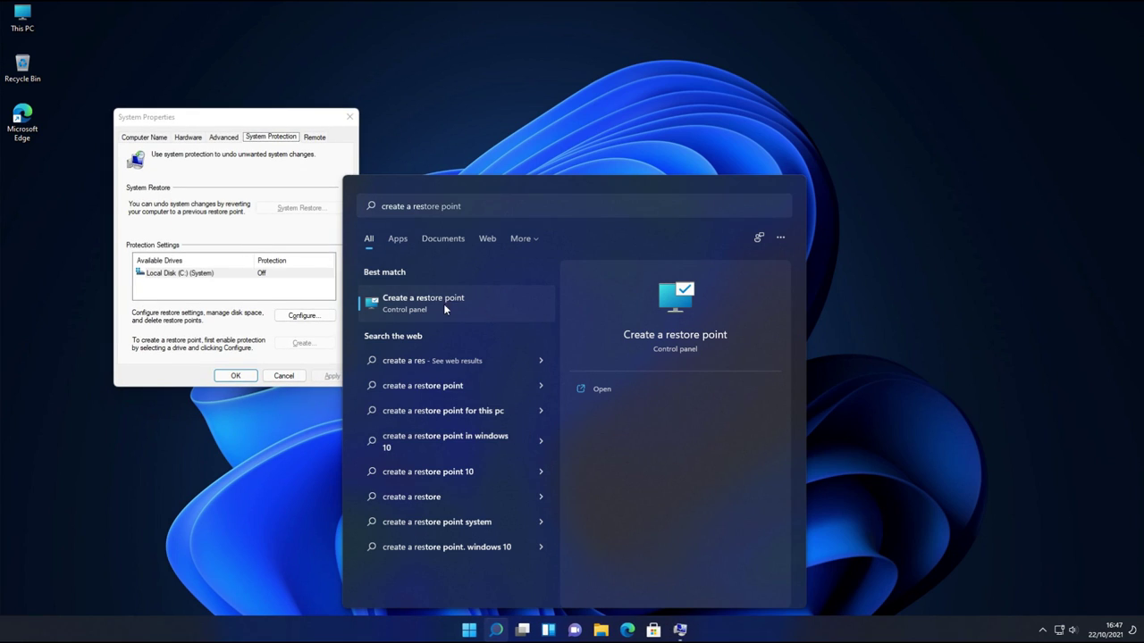
click(268, 275)
click(299, 320)
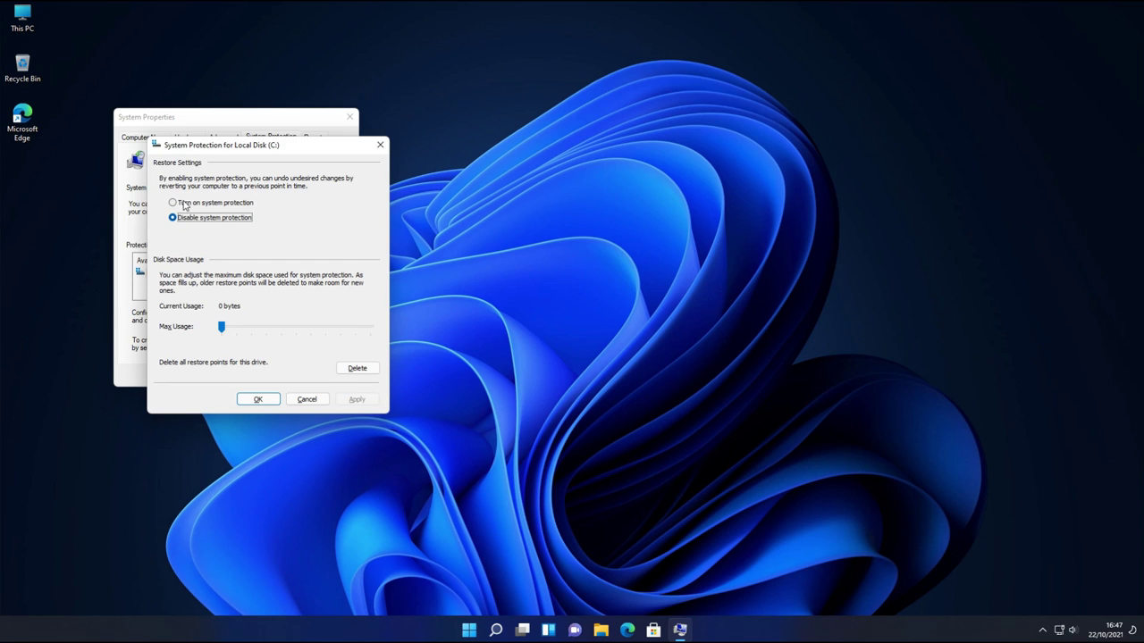
click(184, 204)
click(355, 399)
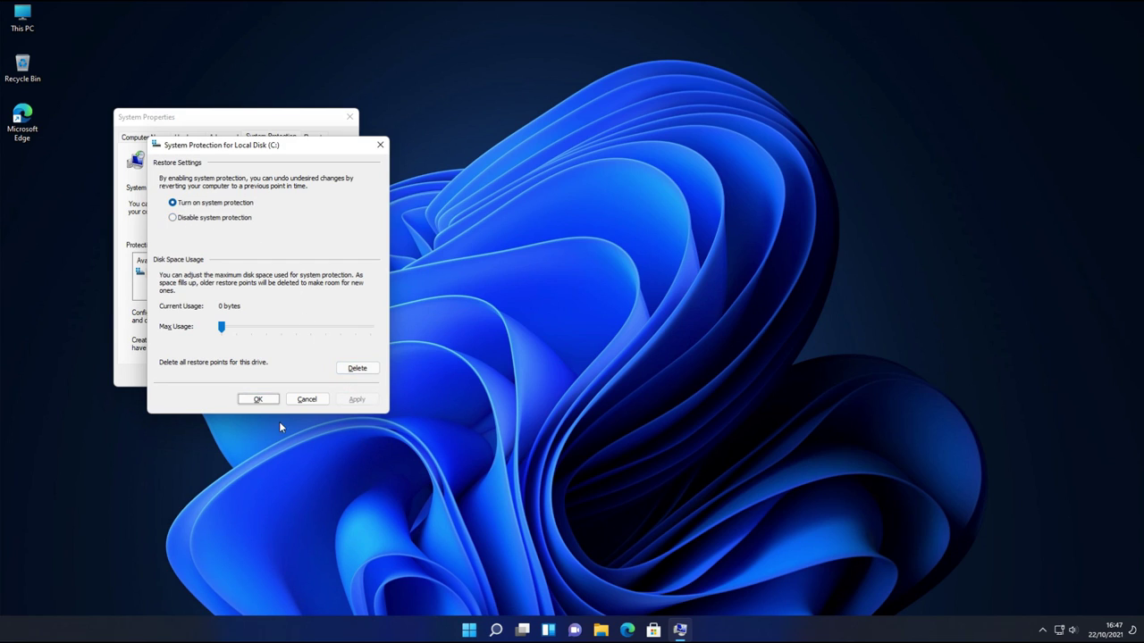
click(257, 400)
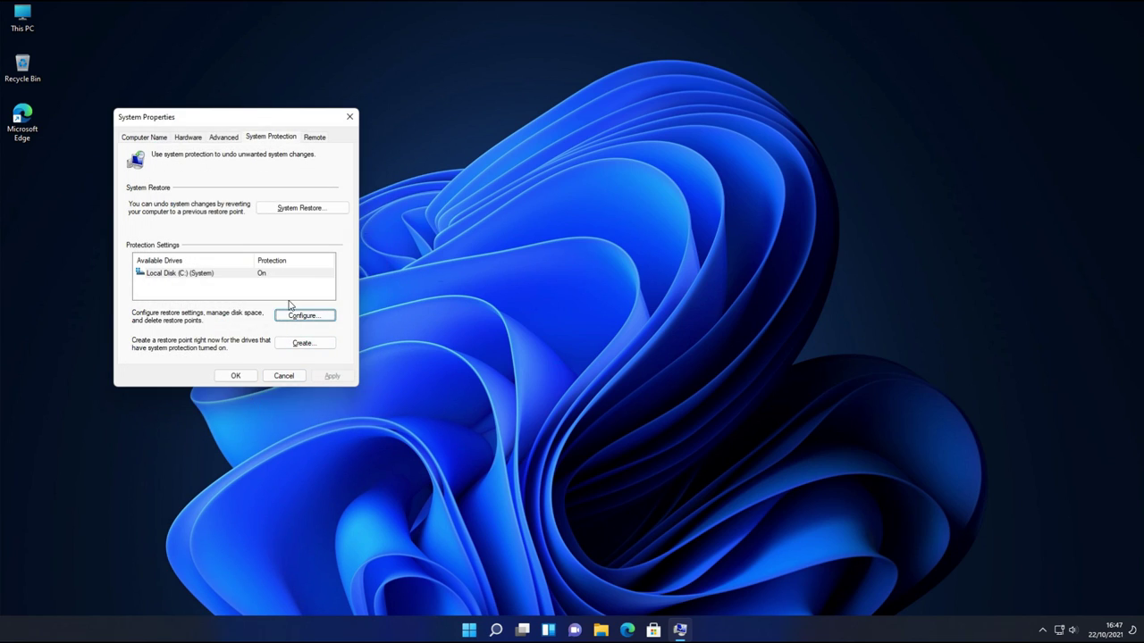
Step: Create a restore point described as "wINDOWS 11" and close System Properties
click(303, 345)
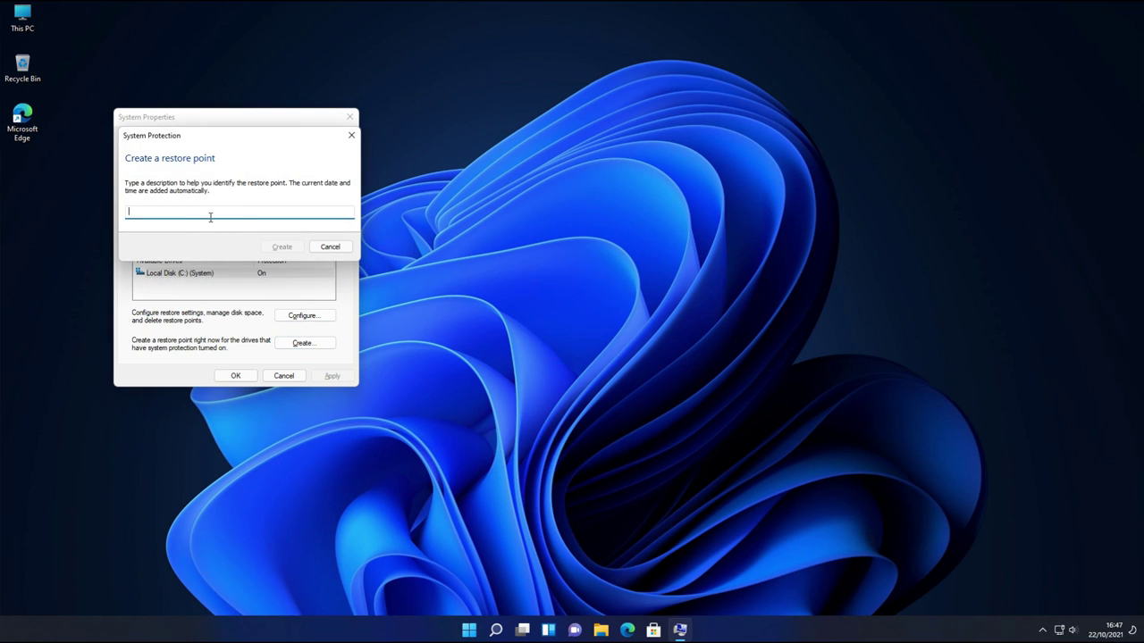
text(wINDOWS 11)
click(280, 248)
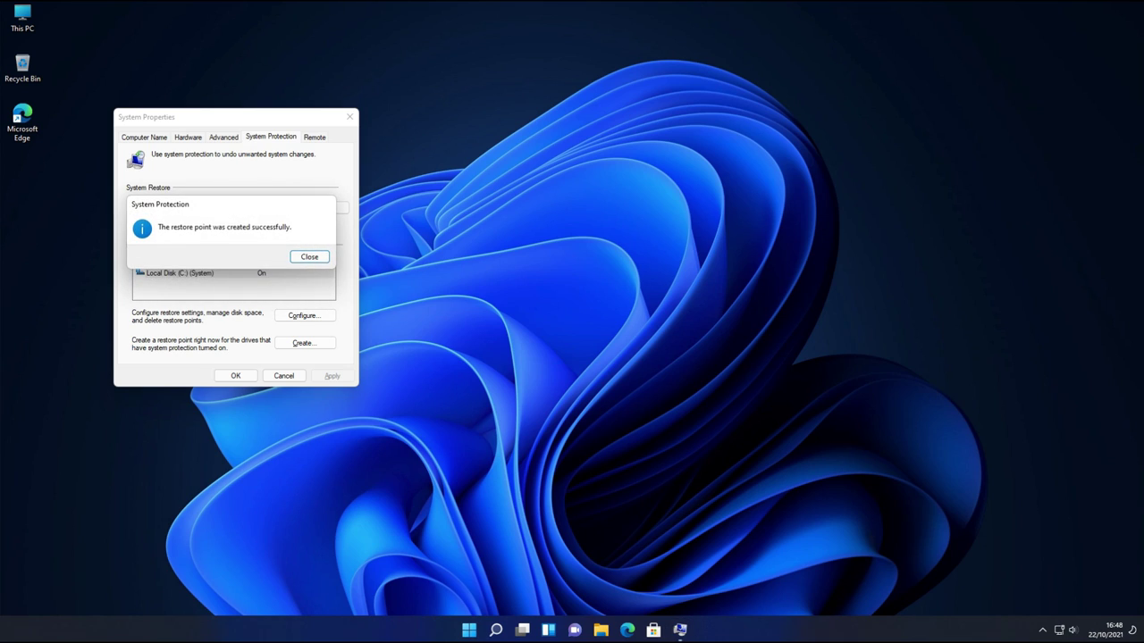
click(323, 256)
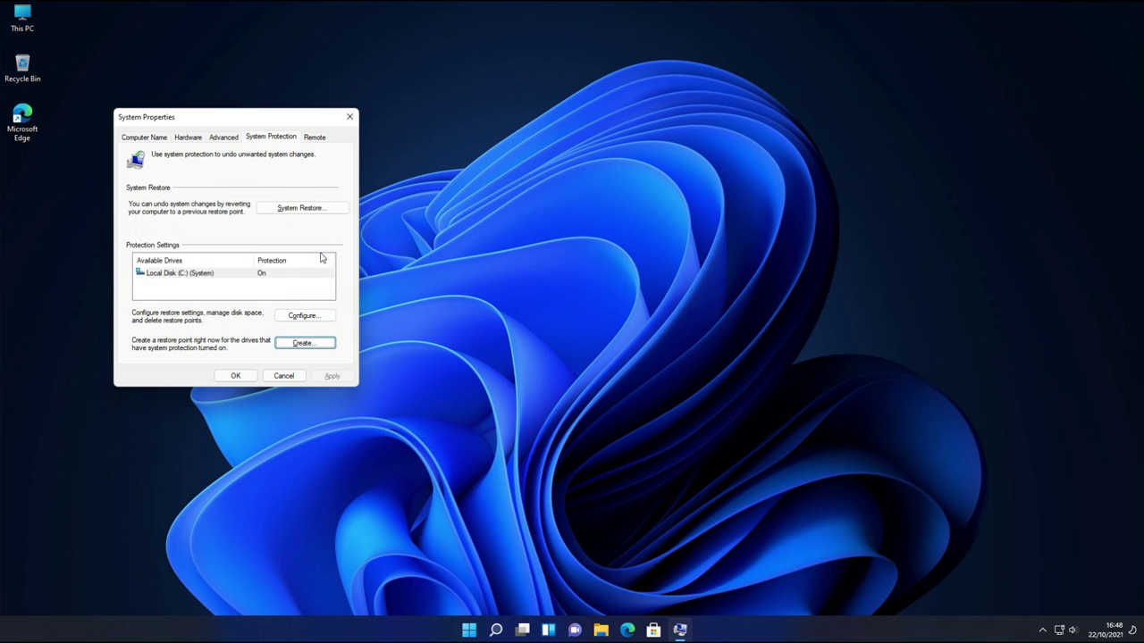
click(242, 379)
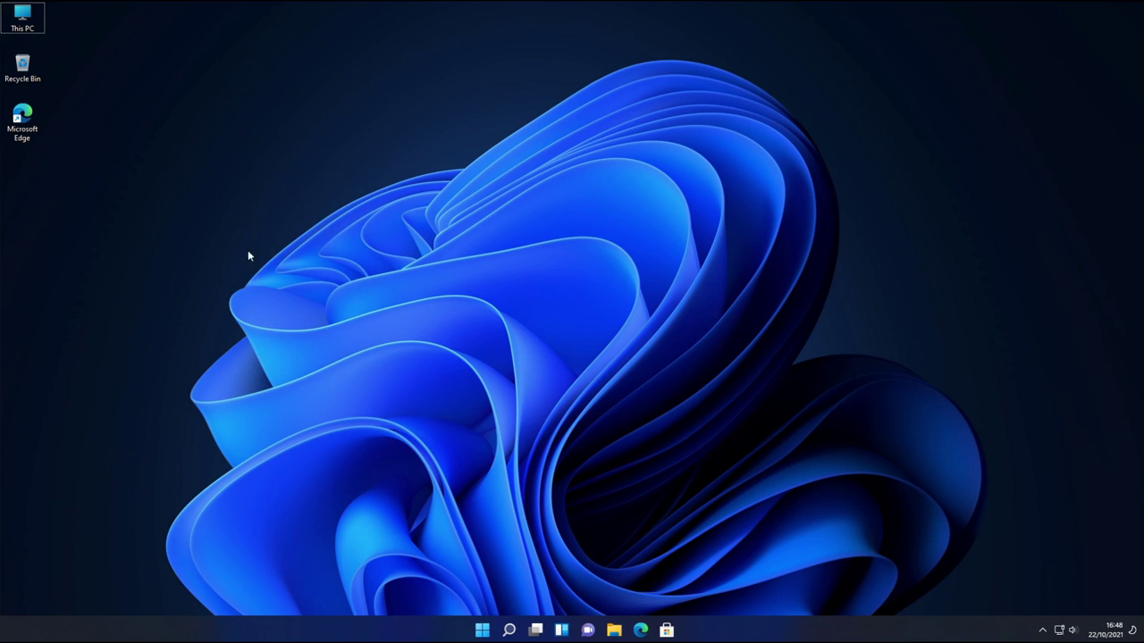
Step: Open the Downloads folder in a maximized File Explorer window and run UltraUXThemePatcher_4.2.1, allowing it to make changes to the device
double_click(22, 18)
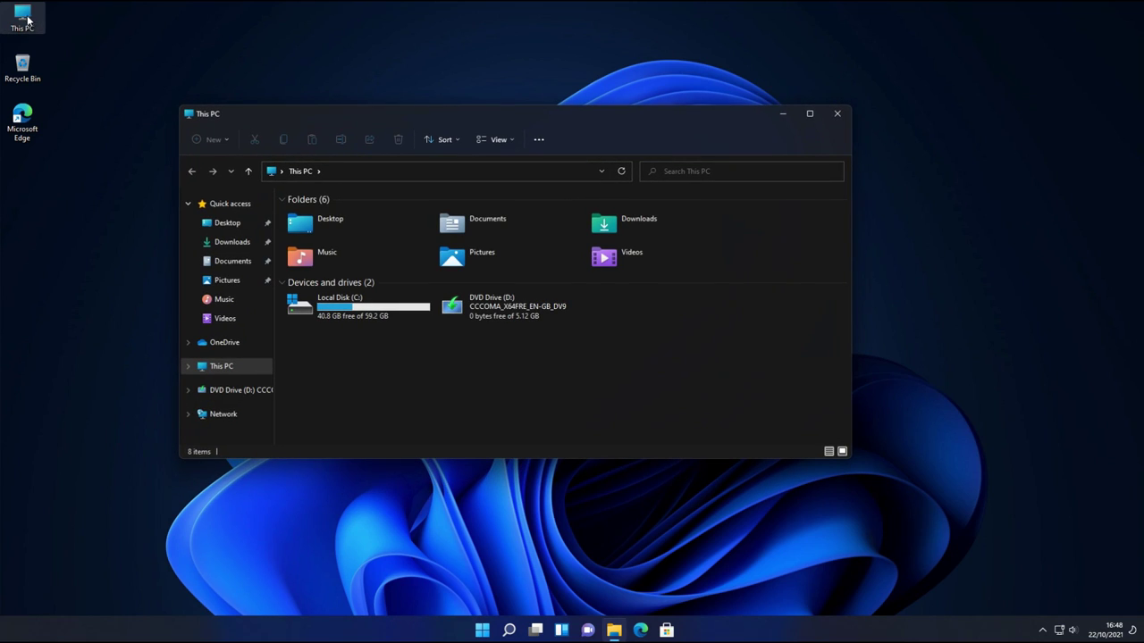
double_click(328, 118)
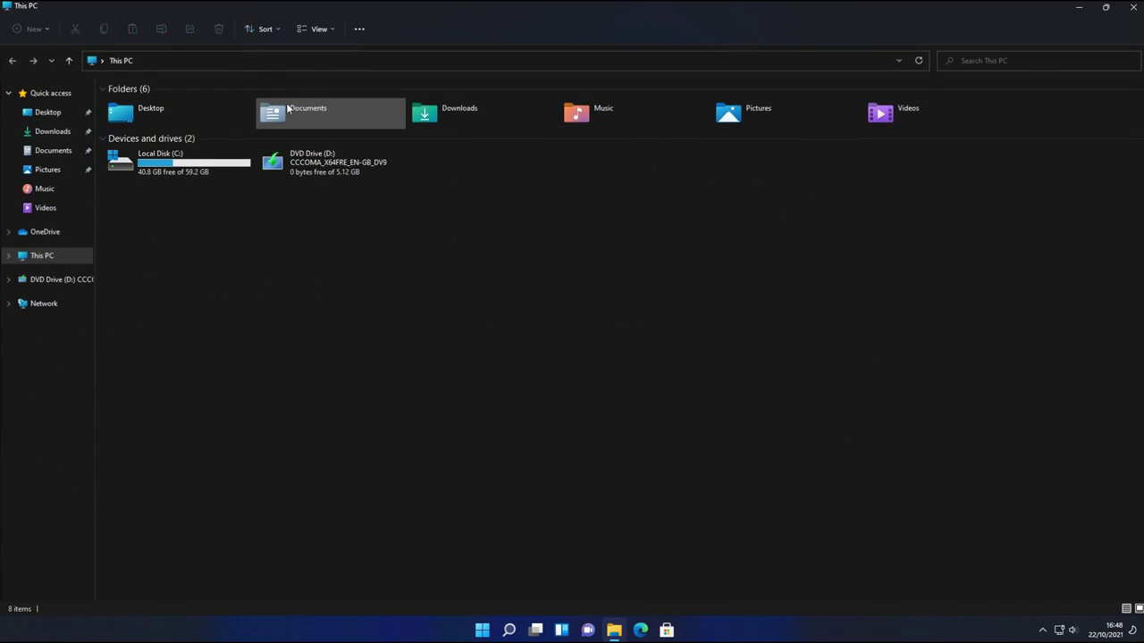
click(61, 131)
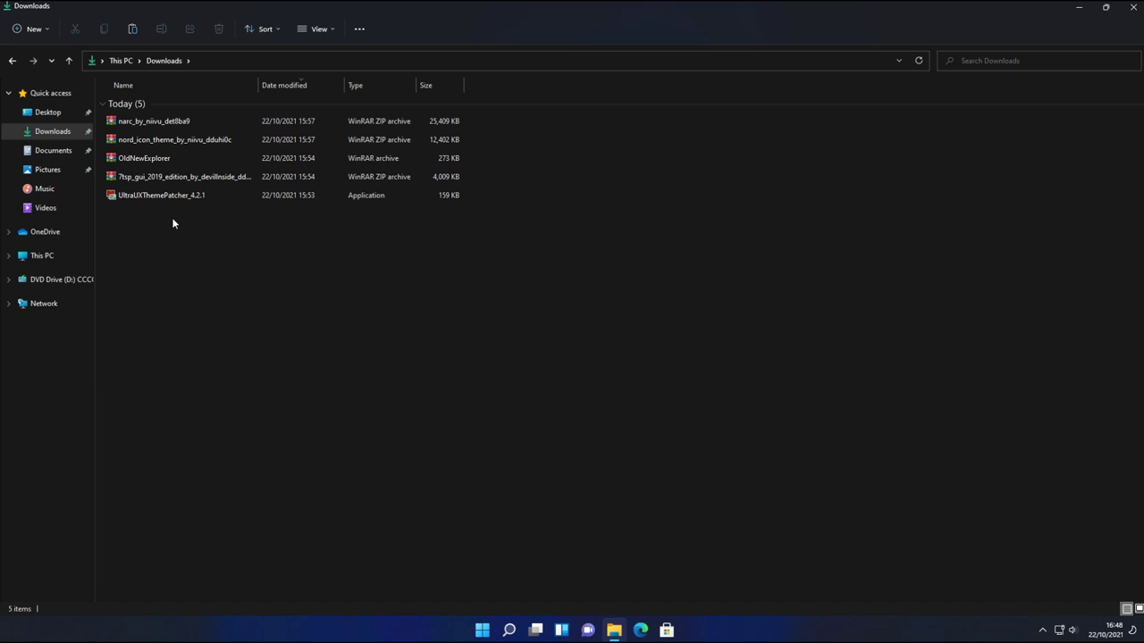
click(165, 199)
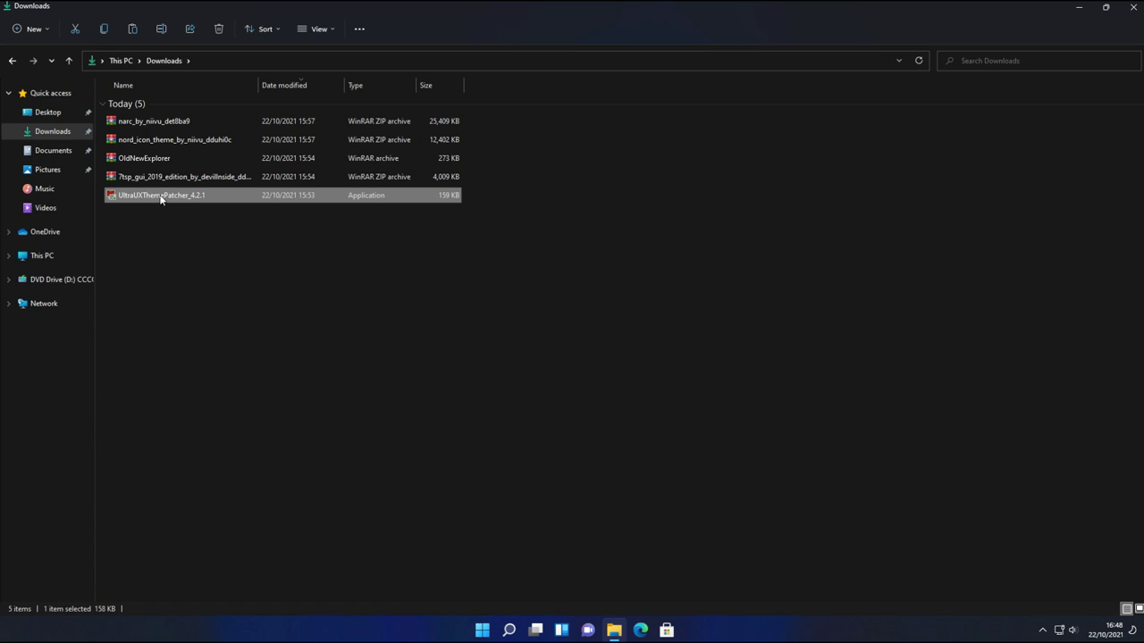
double_click(175, 199)
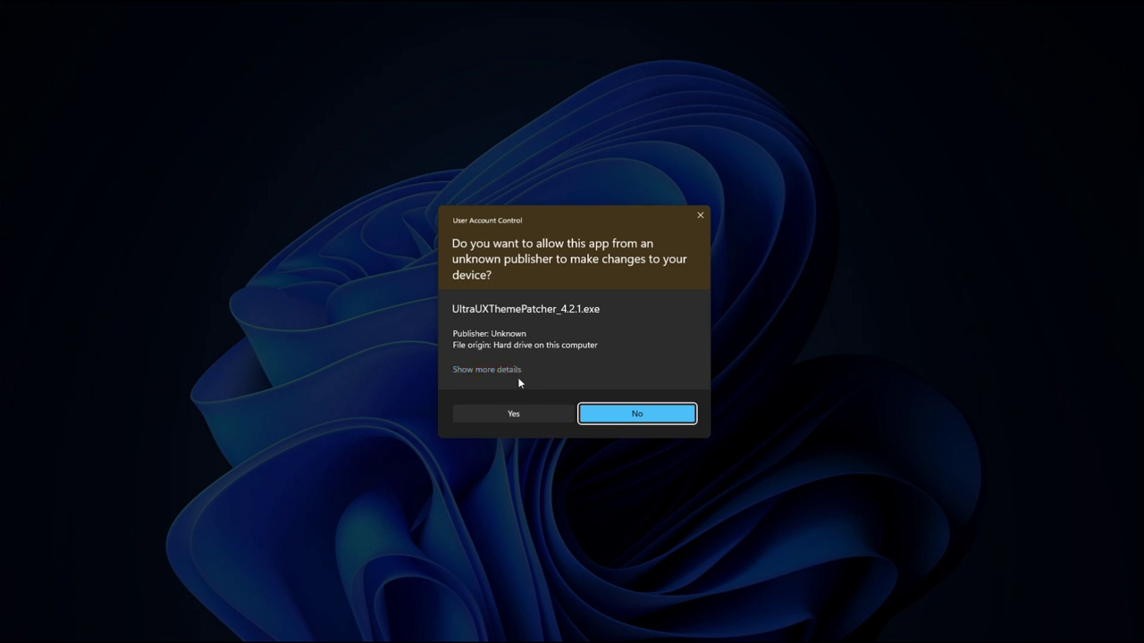
click(512, 415)
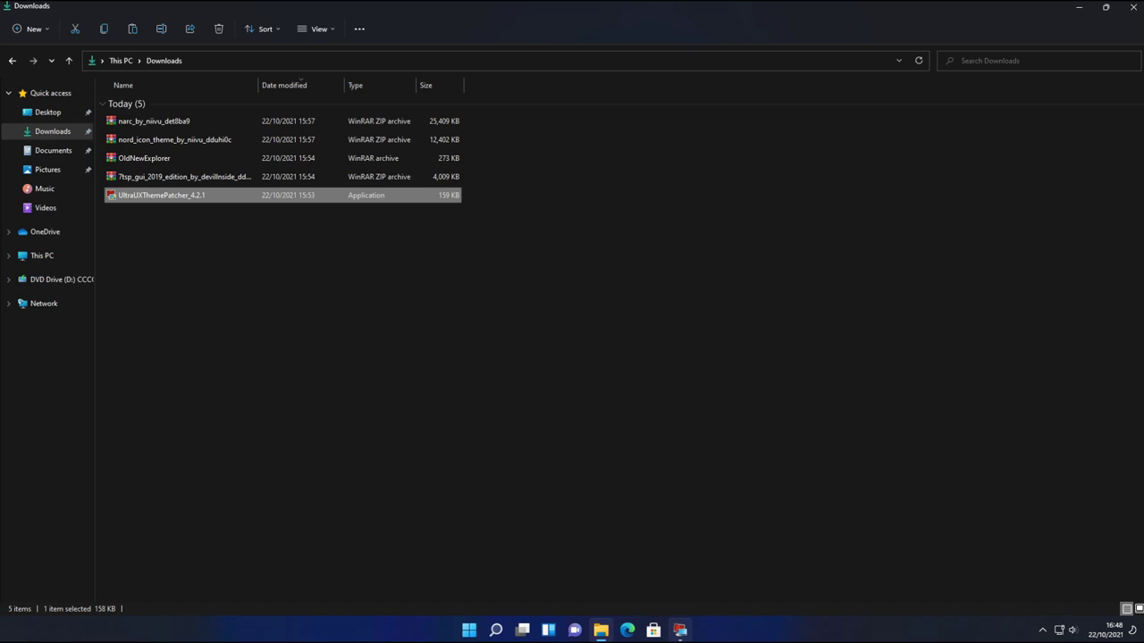
Step: Install UltraUXThemePatcher, accepting both license agreements, and finish the setup with the option to reboot now
click(636, 410)
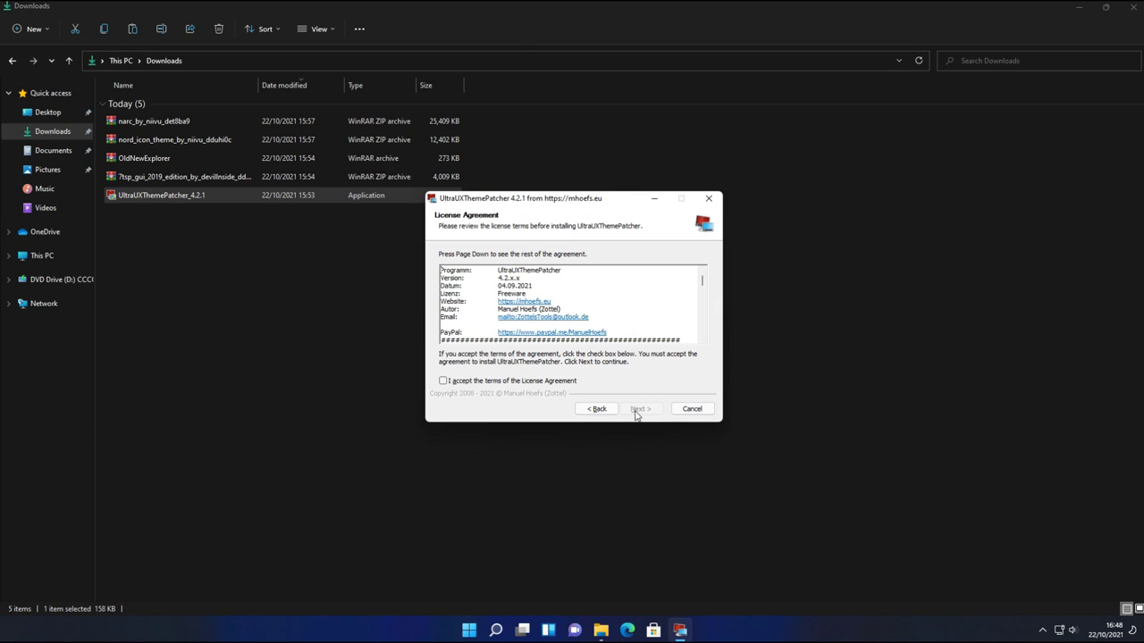
click(506, 382)
click(641, 409)
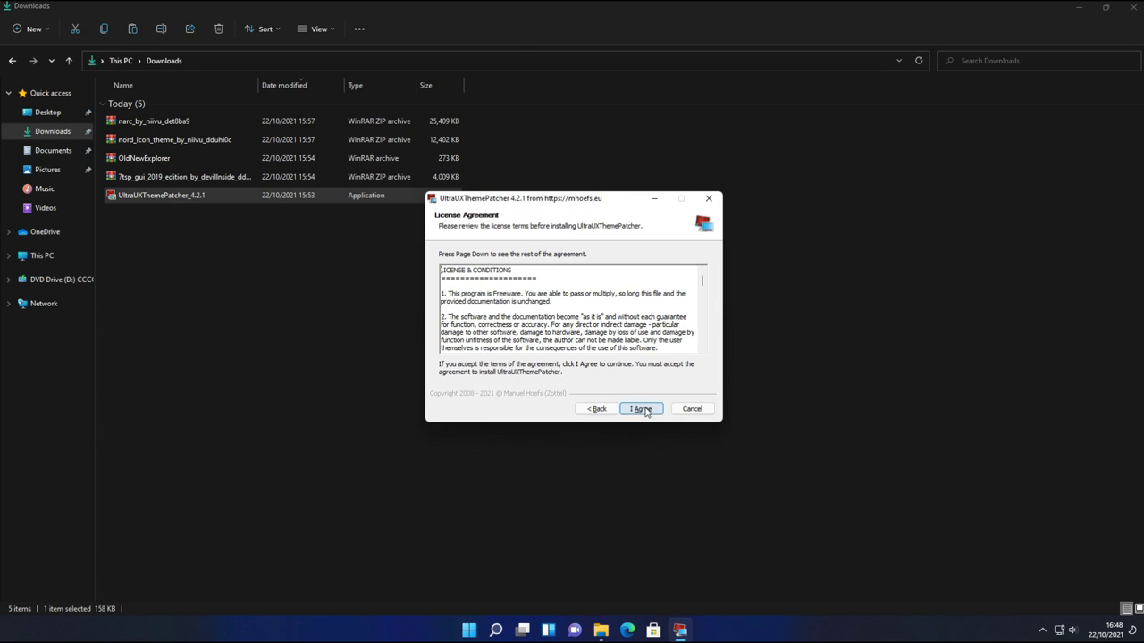
click(641, 409)
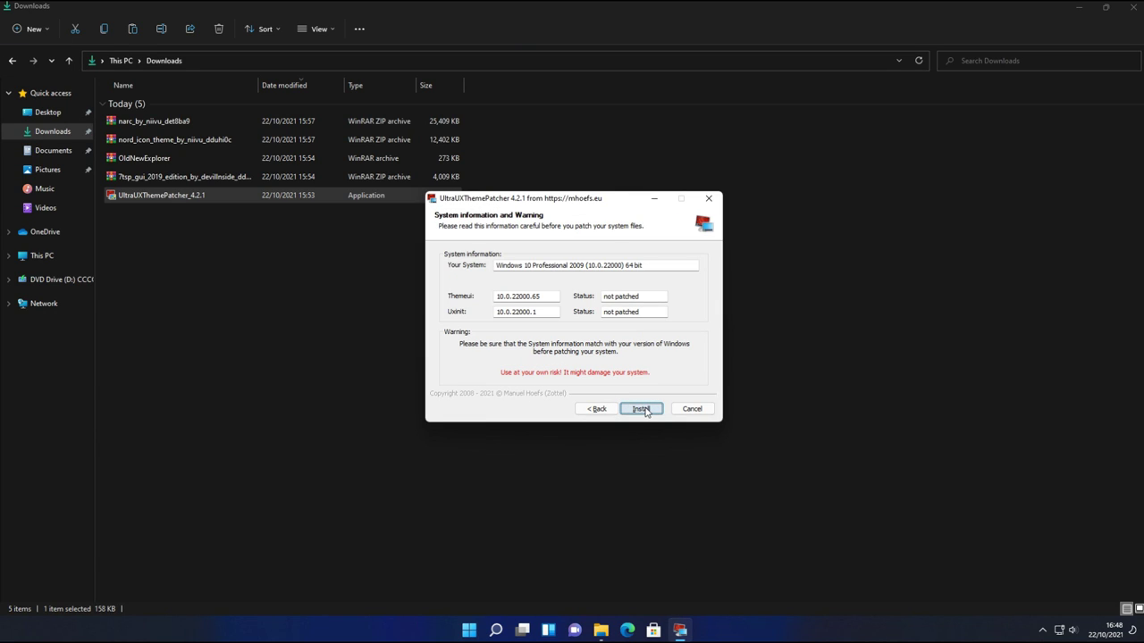
click(642, 409)
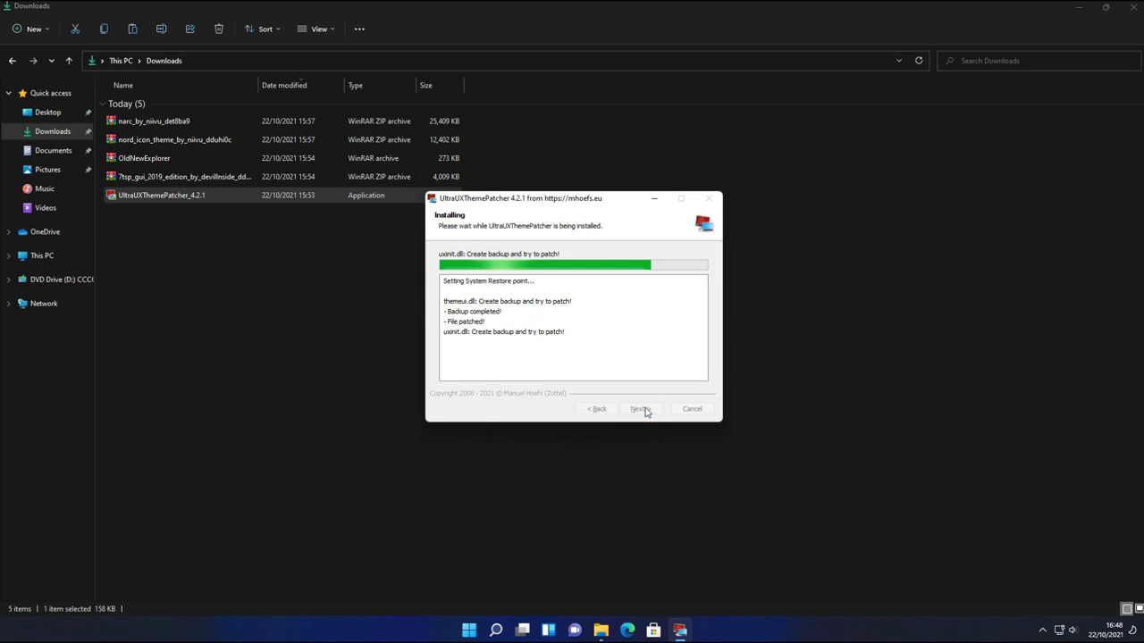
click(641, 409)
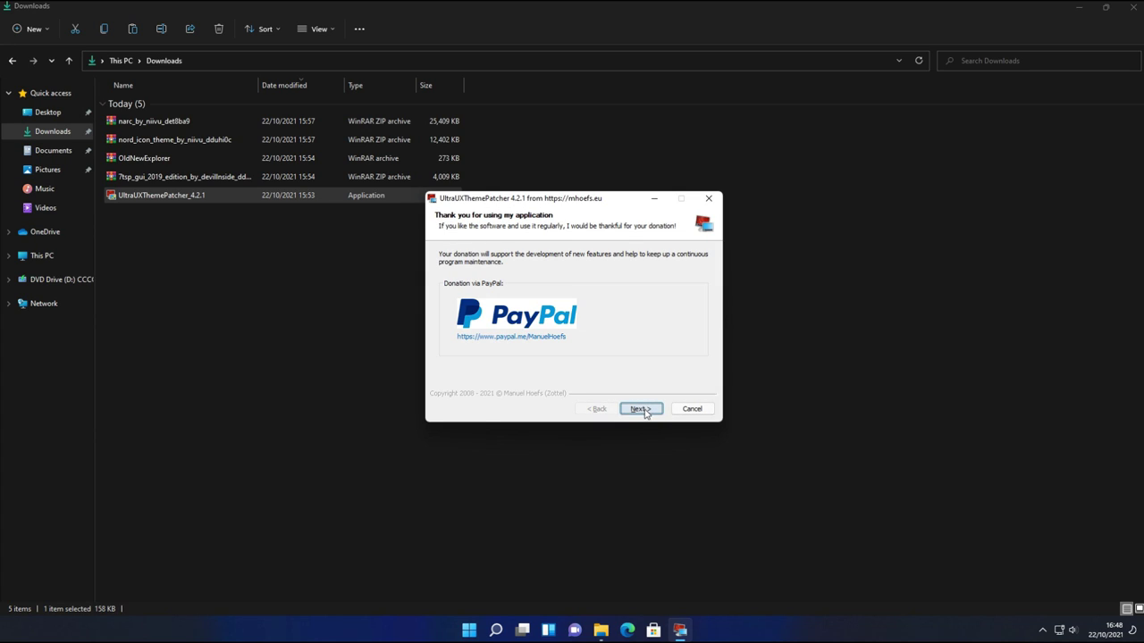
click(641, 409)
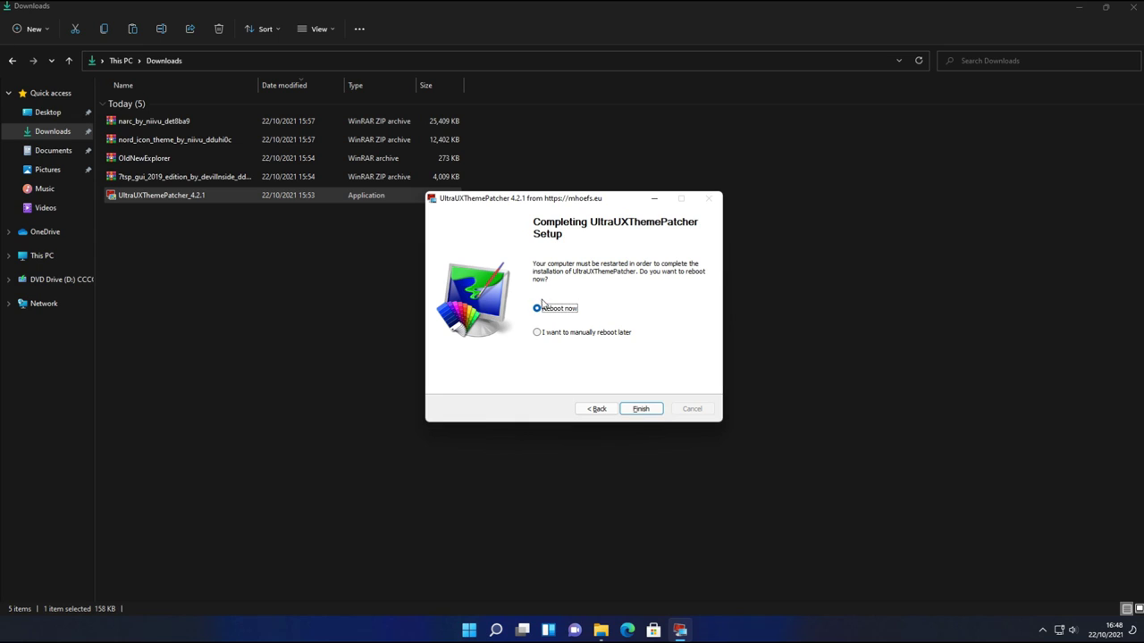
click(643, 409)
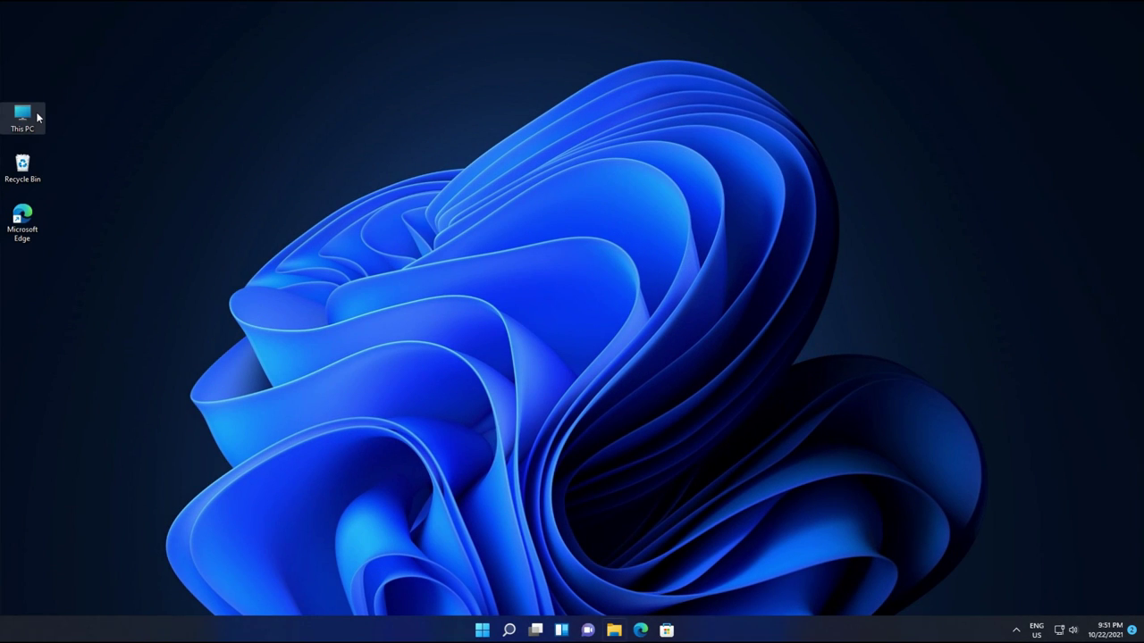
Step: Extract the narc_by_niivu_det8ba9 archive in the Downloads folder with WinRAR into a folder of the same name
double_click(37, 116)
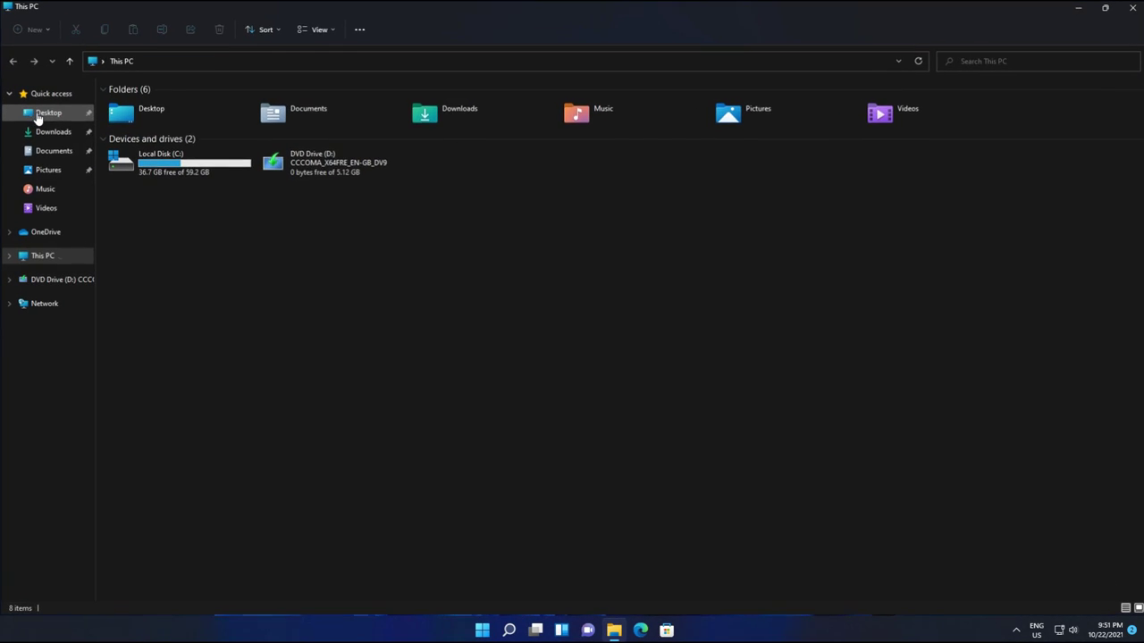
click(39, 134)
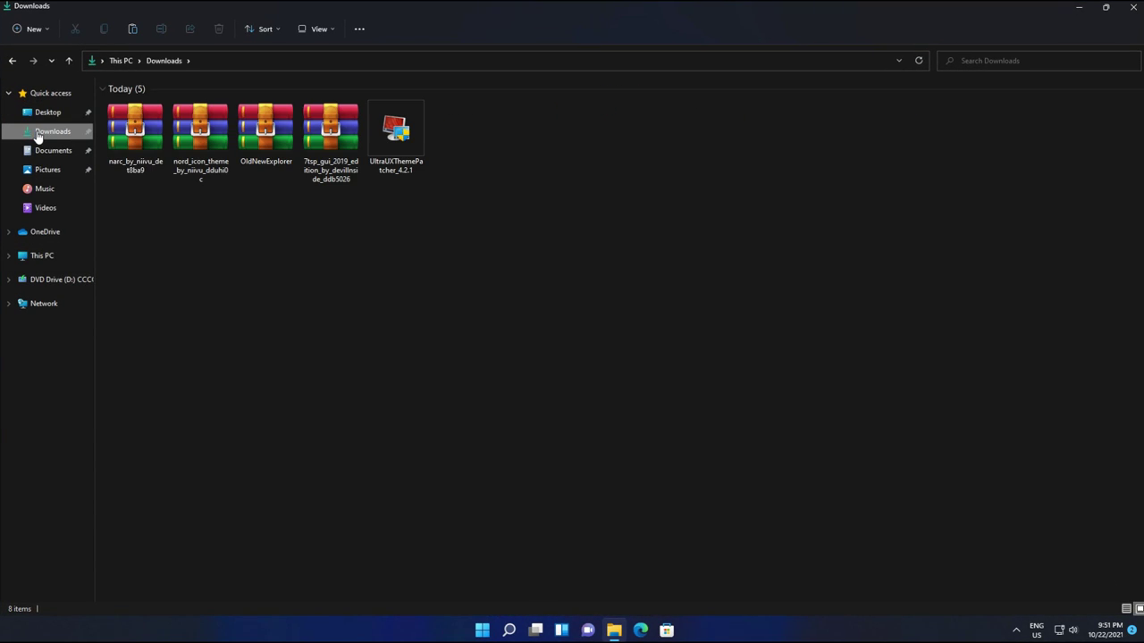
click(124, 149)
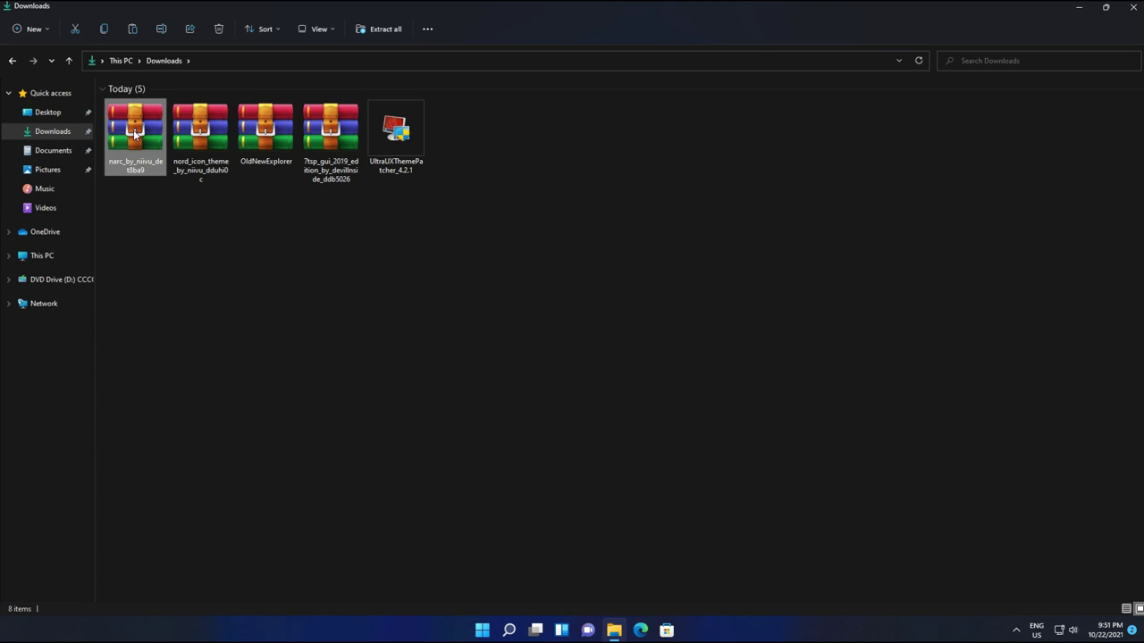
right_click(136, 124)
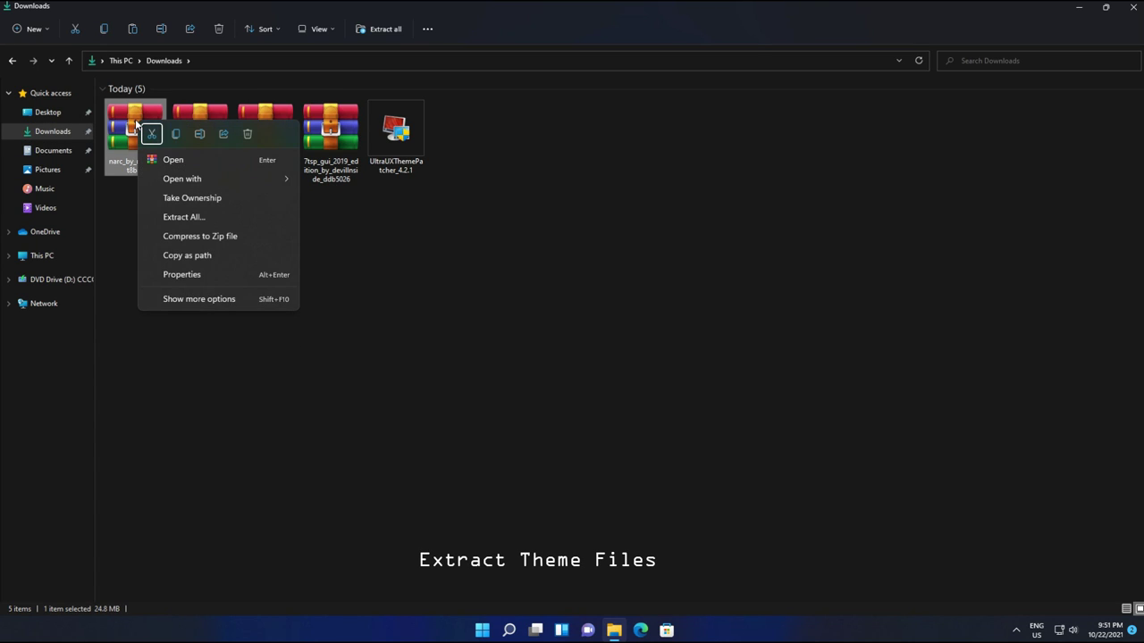
click(198, 301)
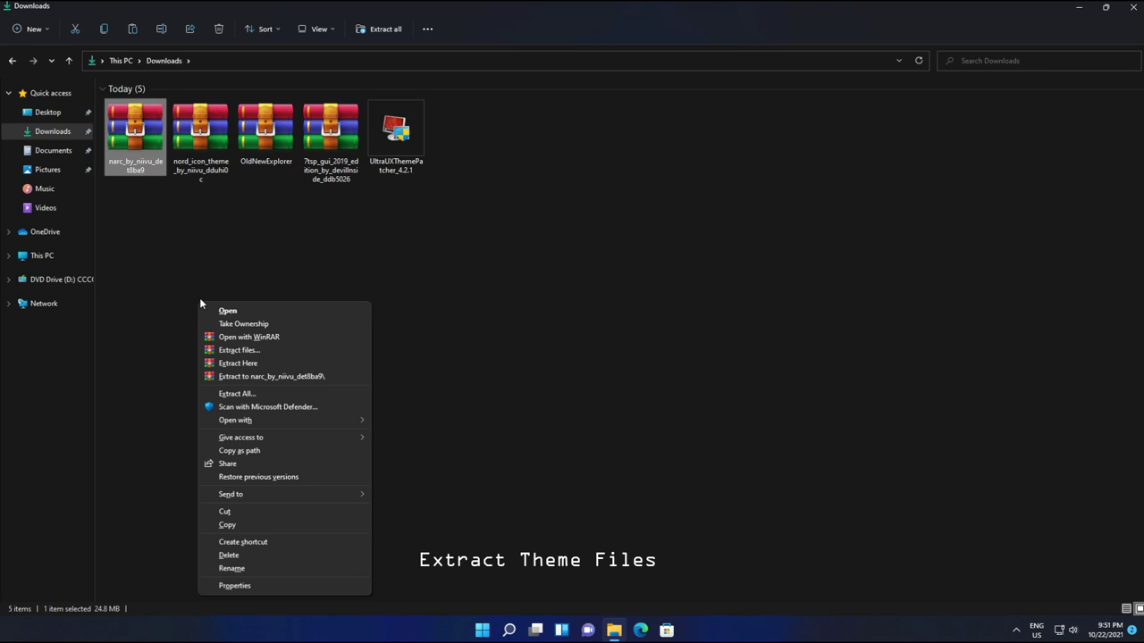
click(239, 349)
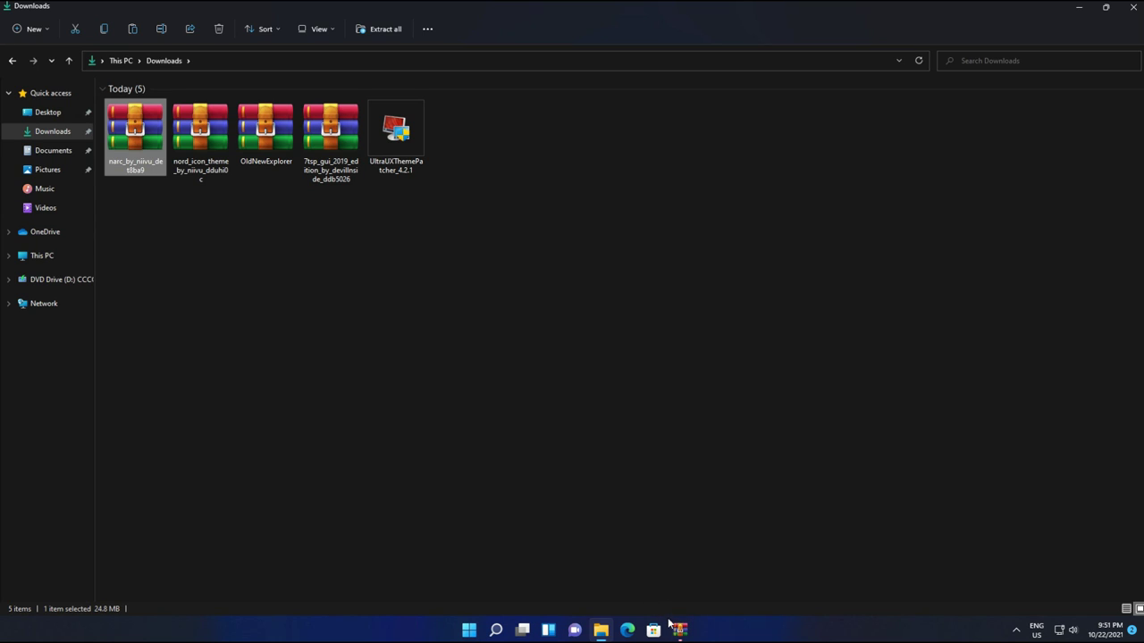
click(675, 629)
click(607, 437)
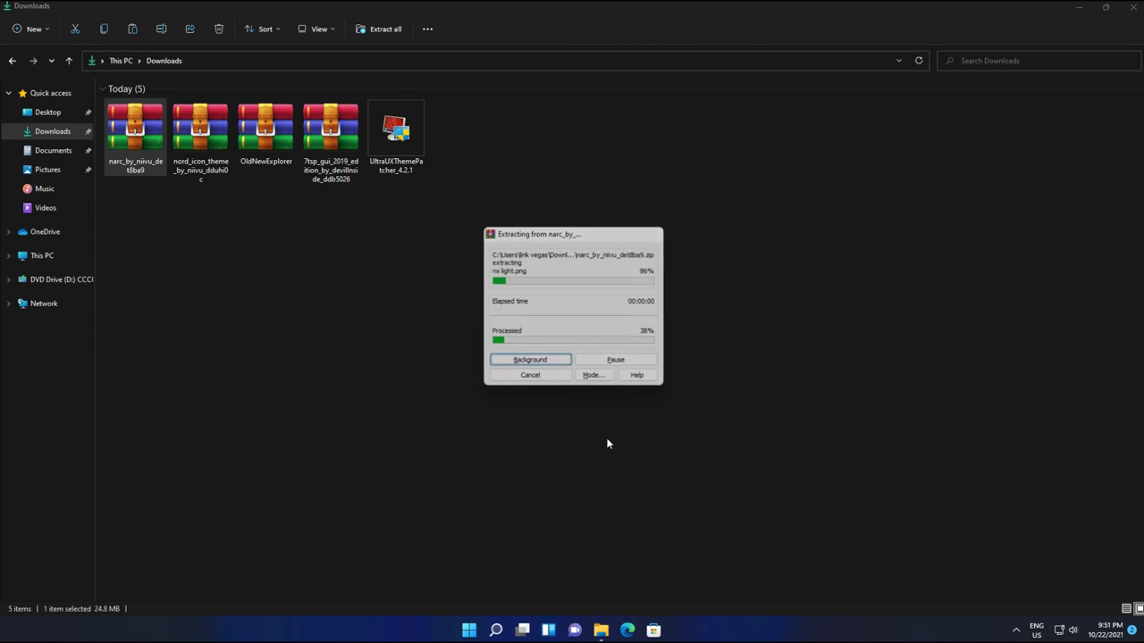
Step: Copy all folders and theme files from narc_by_niivu_det8ba9 > NARC for Windows by niivu > Windows Themes
click(458, 143)
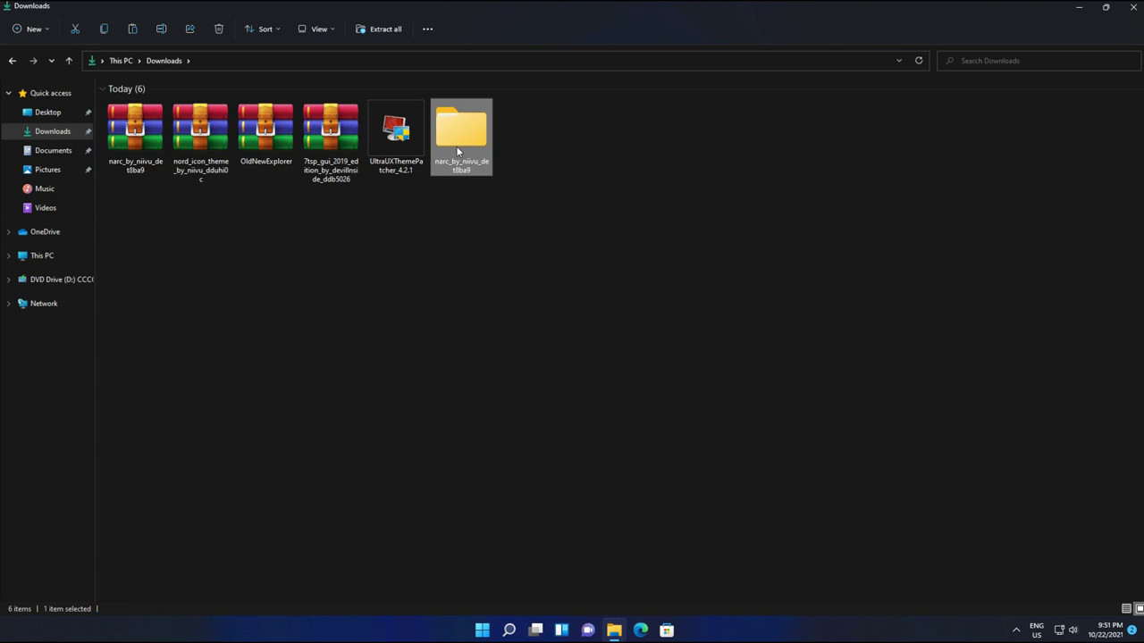
double_click(456, 145)
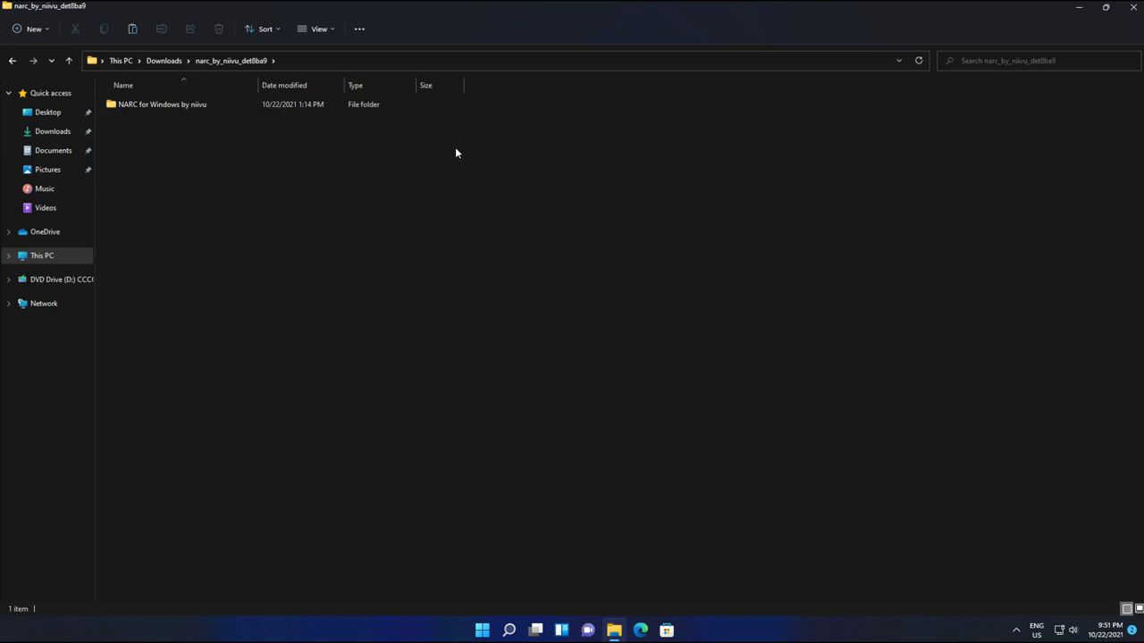
double_click(168, 107)
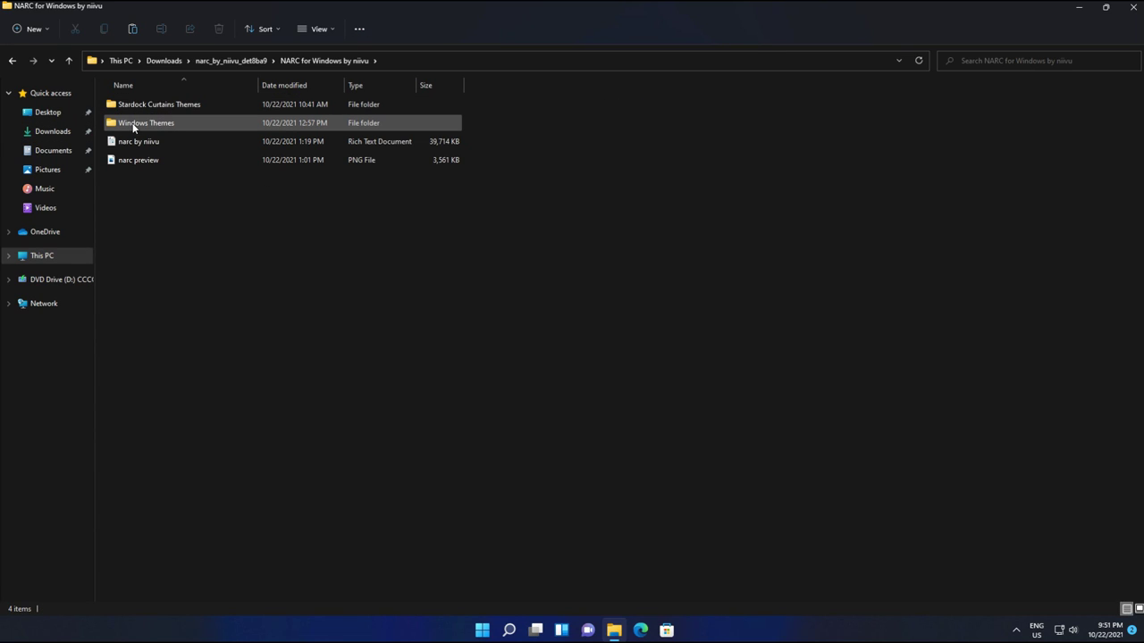
double_click(158, 122)
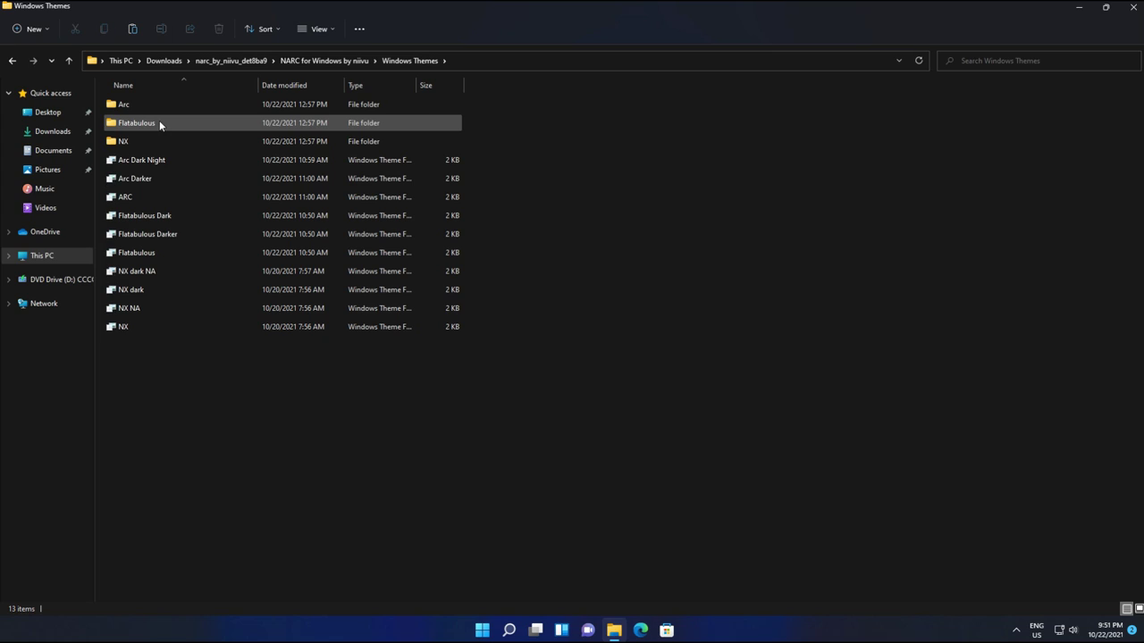
drag(146, 345, 222, 110)
right_click(246, 105)
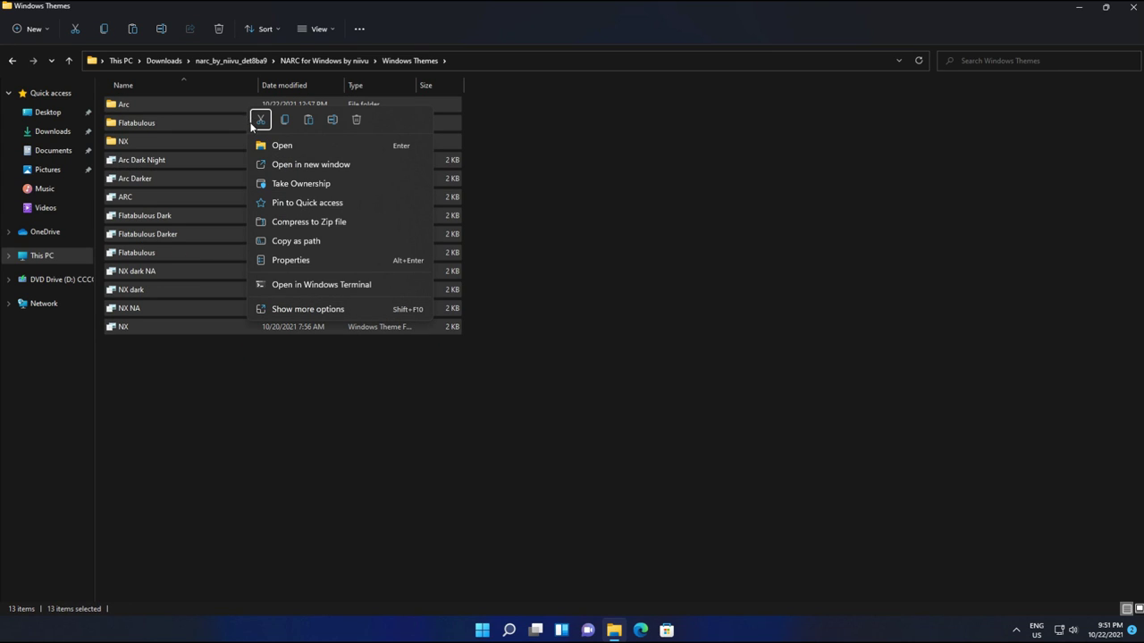
click(307, 310)
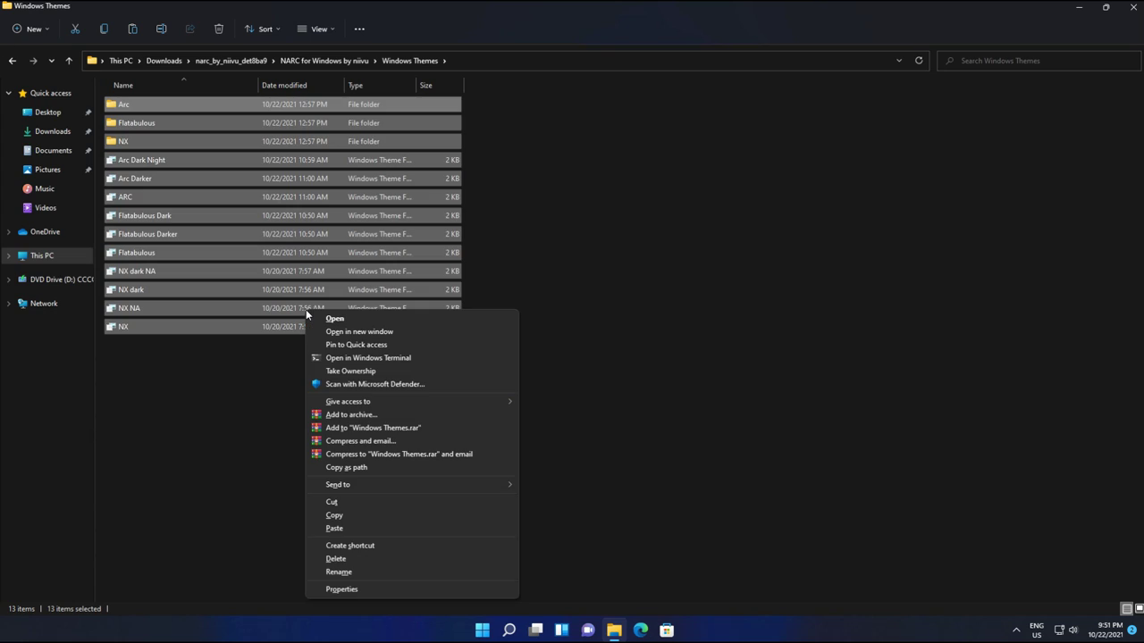
click(335, 517)
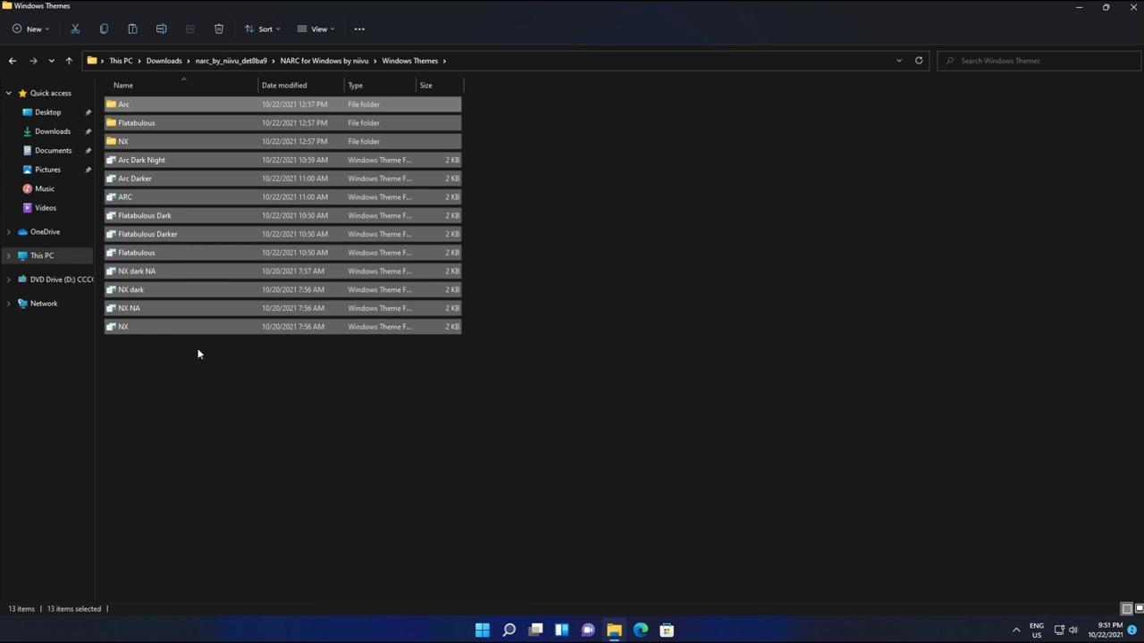
Step: Open the Themes folder under Windows > Resources on Local Disk (C:)
click(43, 258)
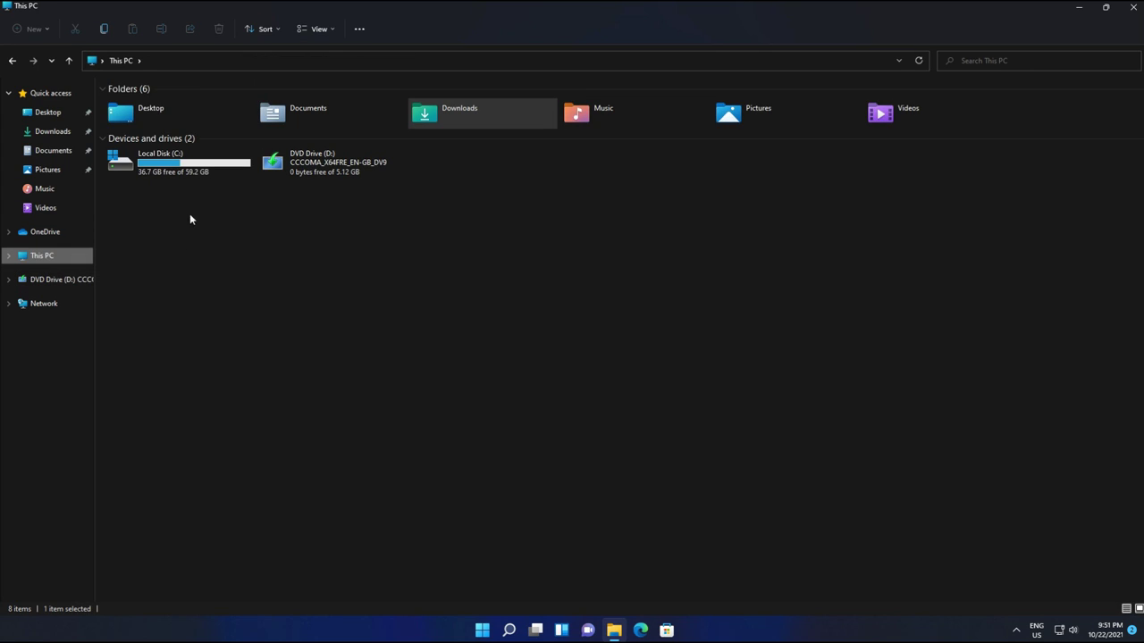
double_click(184, 167)
click(128, 200)
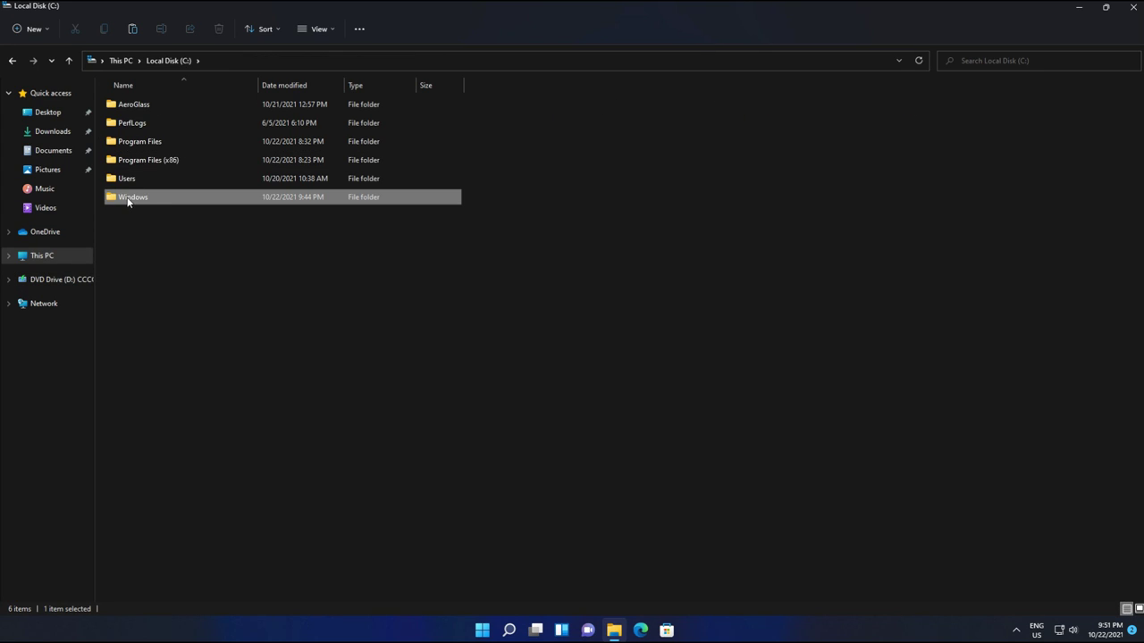
double_click(146, 196)
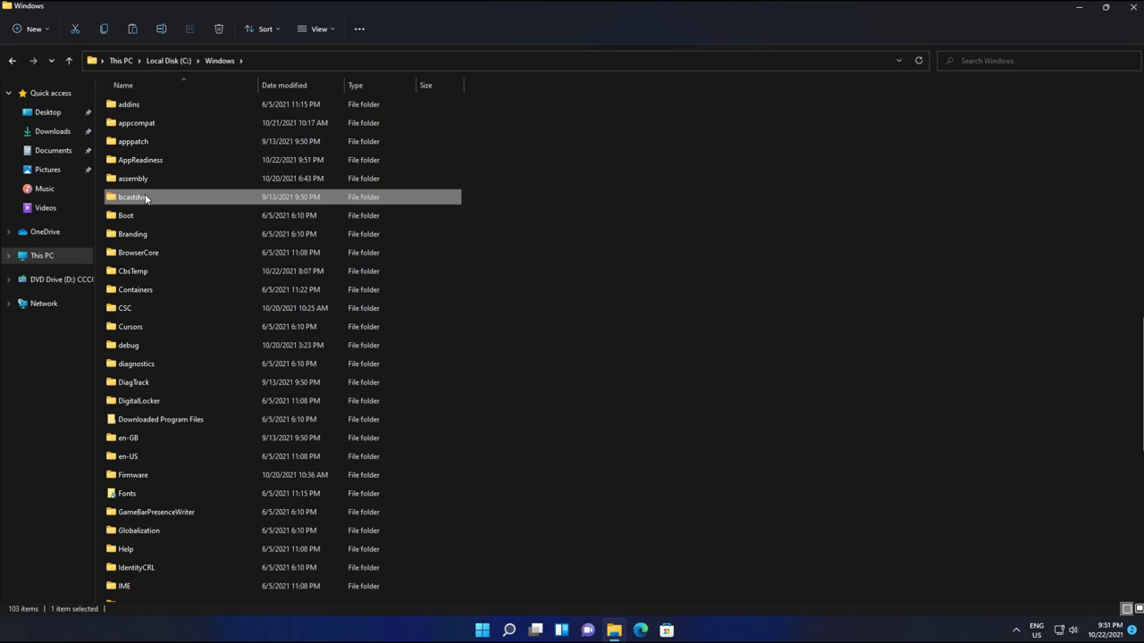
key(r)
click(138, 141)
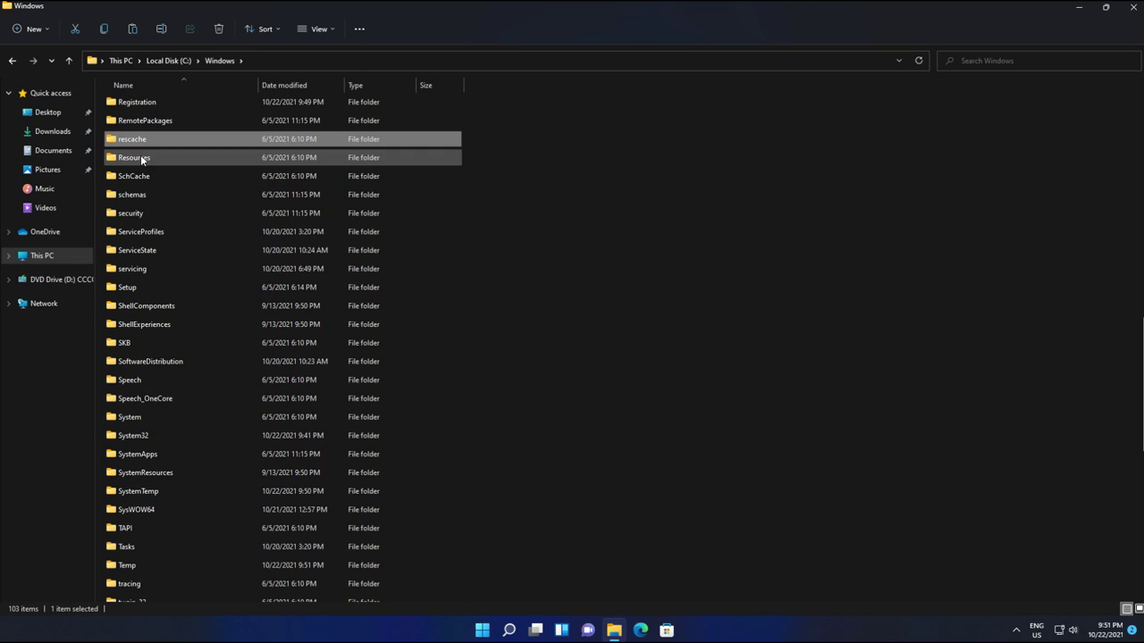
click(129, 160)
double_click(154, 156)
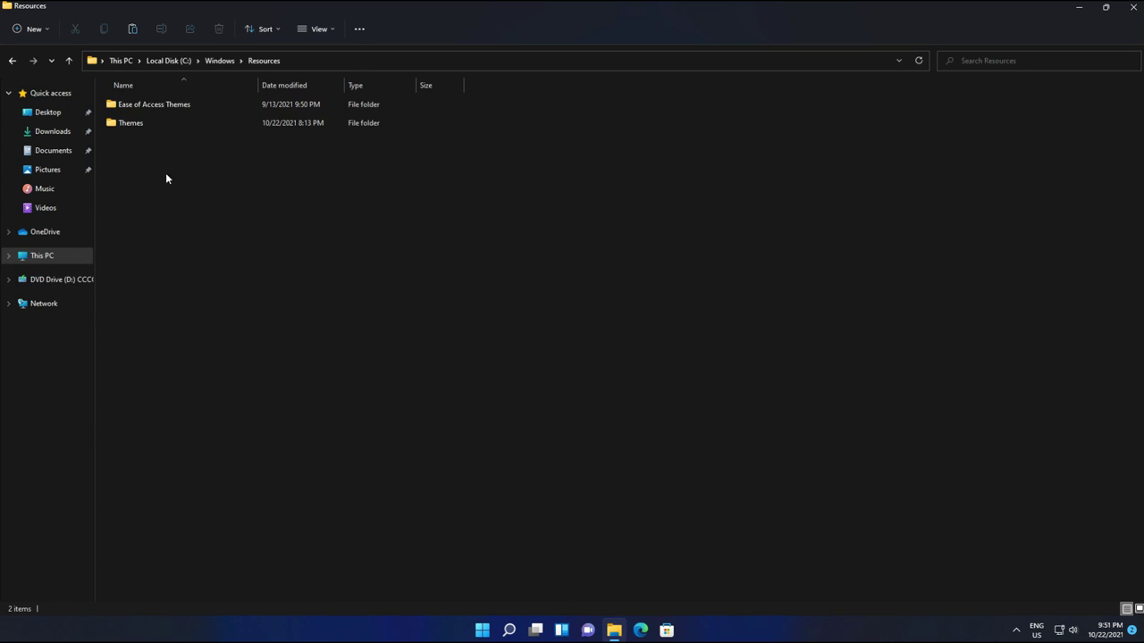
click(163, 125)
double_click(179, 124)
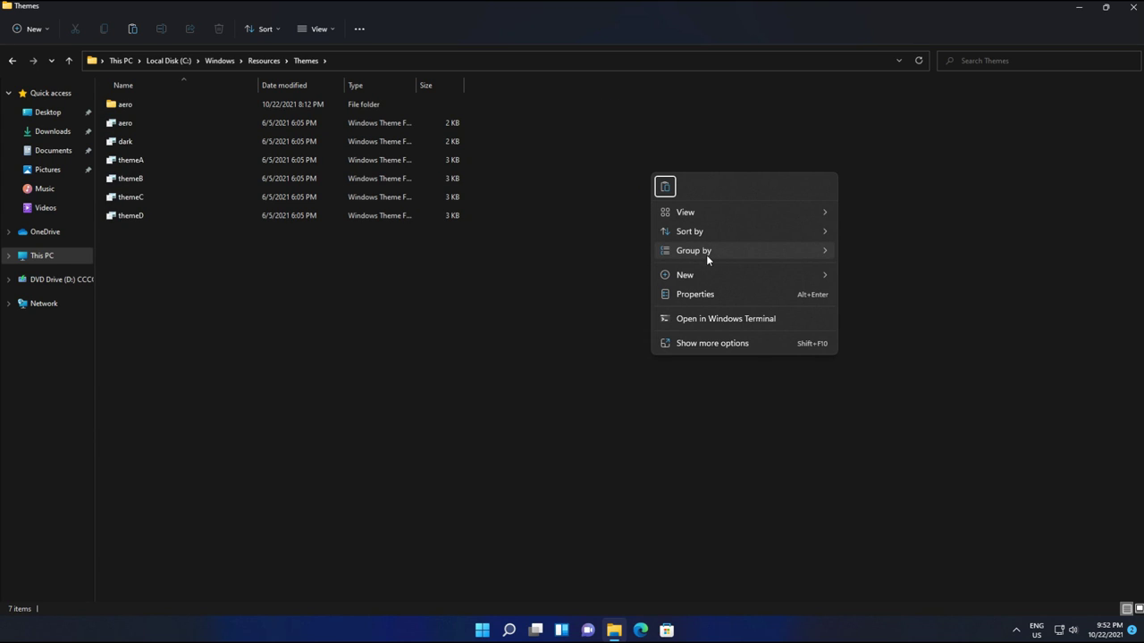
Step: Paste the copied theme files into the Themes folder, granting administrator permission for all current items, and close File Explorer
click(710, 344)
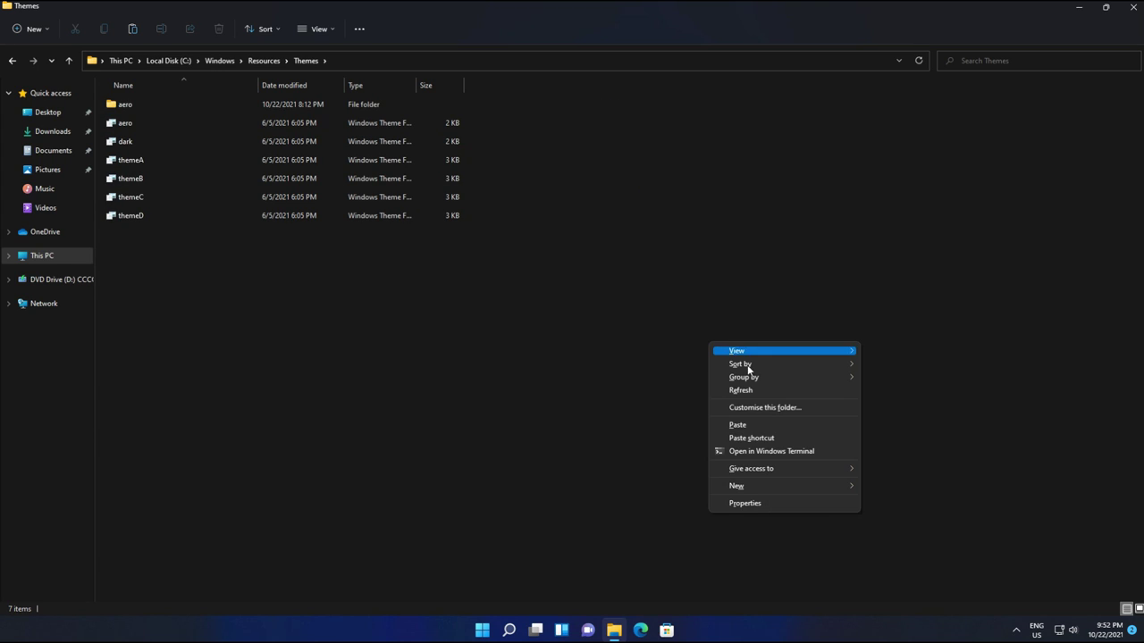
click(738, 425)
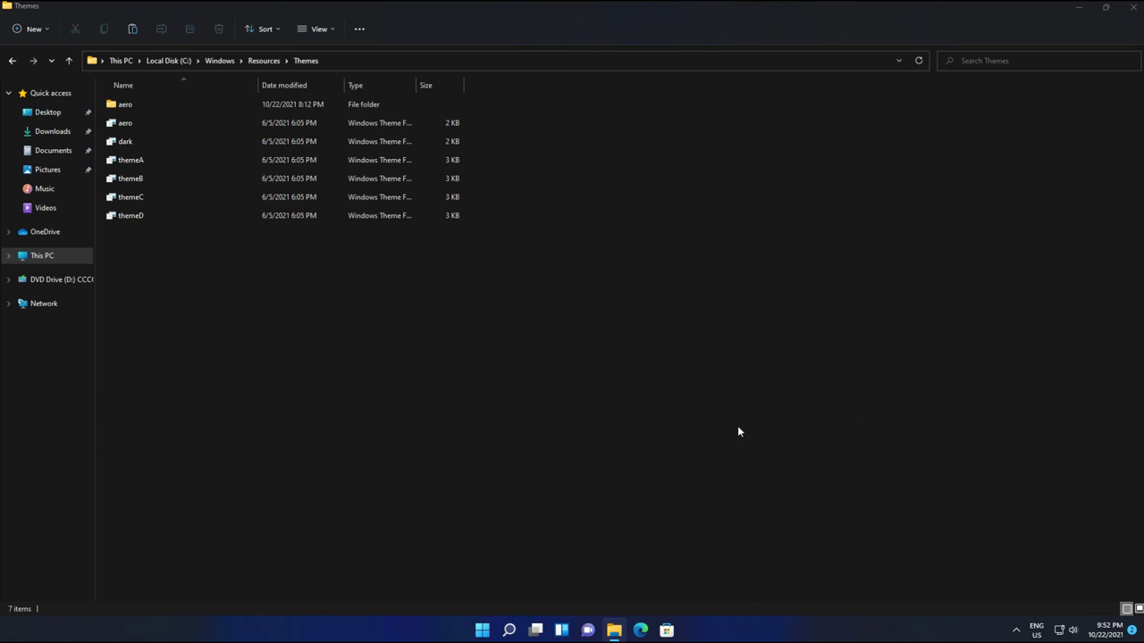
click(168, 238)
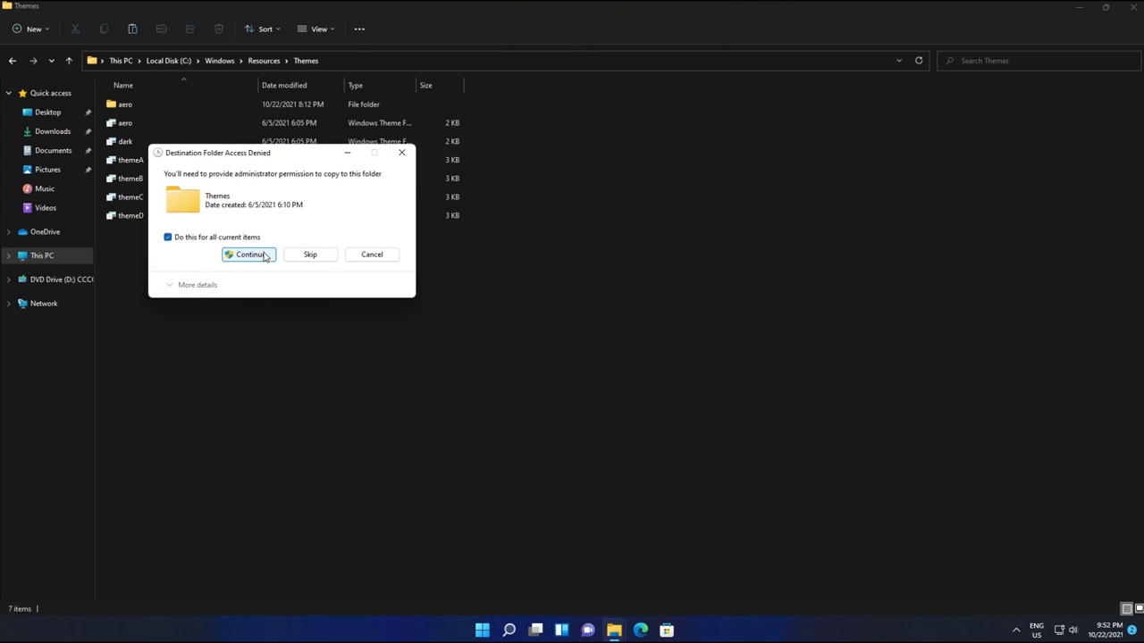
click(261, 257)
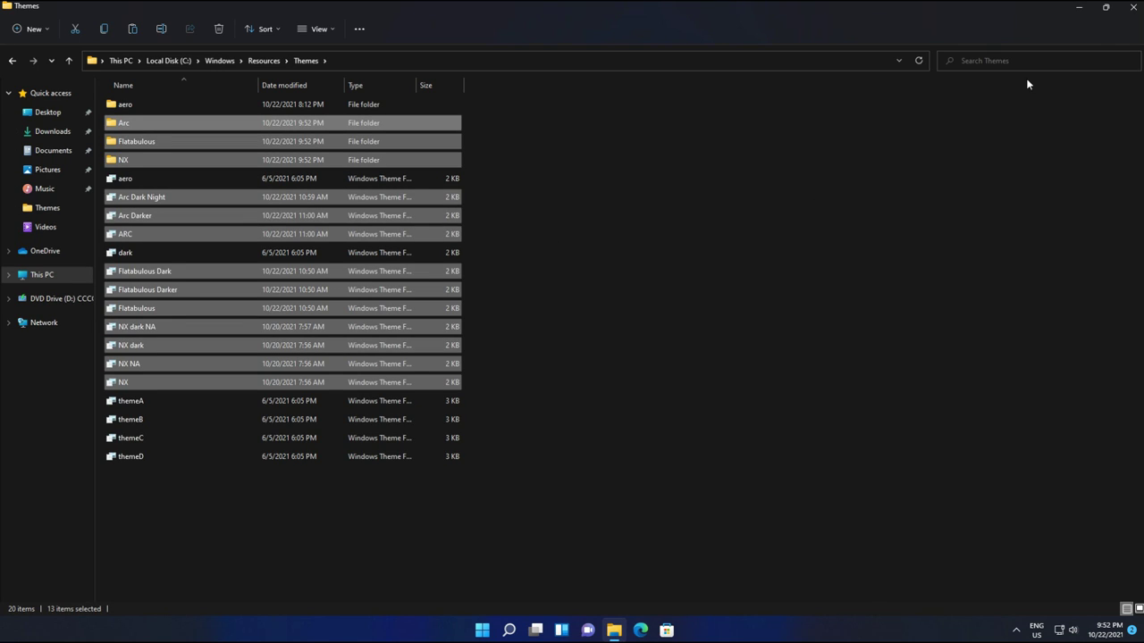
click(1128, 5)
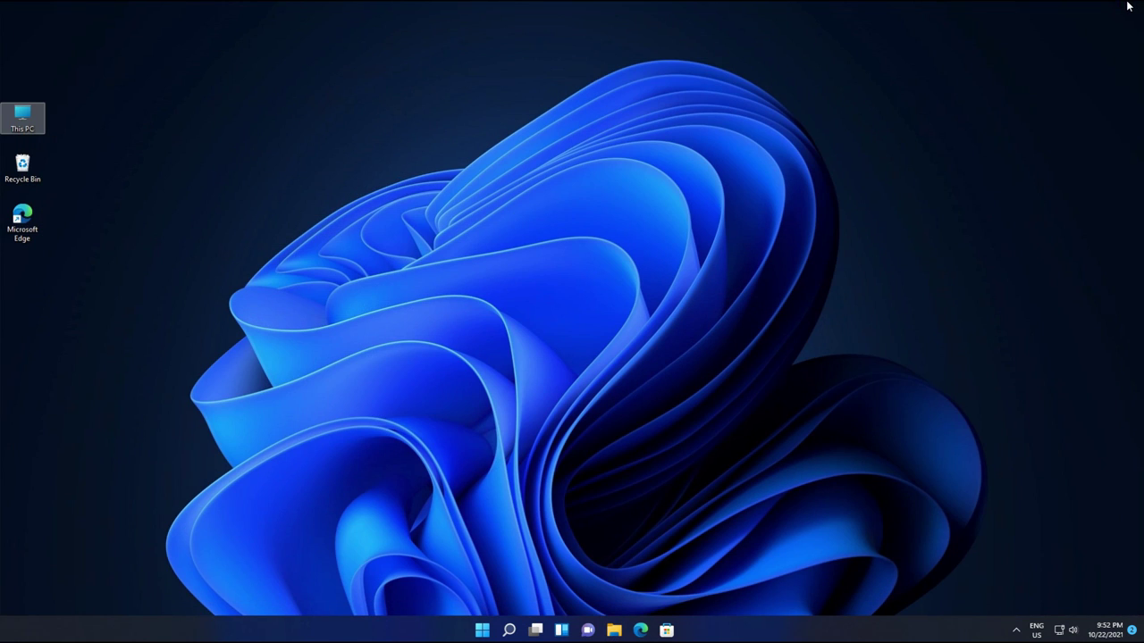
Step: Open the Windows Personalisation settings from the desktop
click(466, 263)
right_click(336, 142)
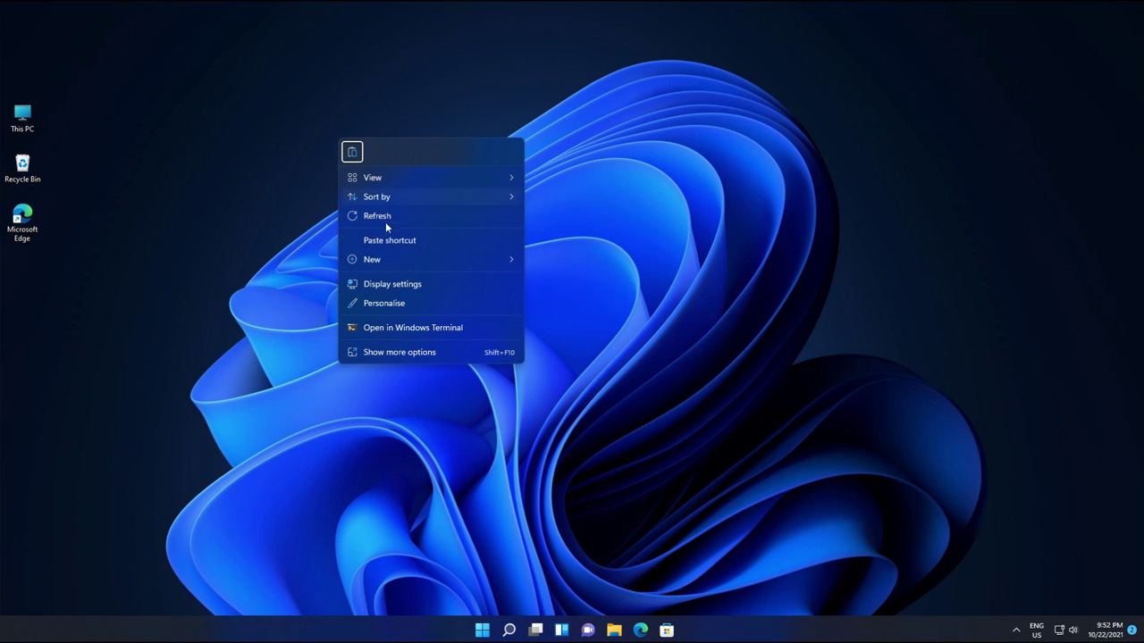
click(379, 351)
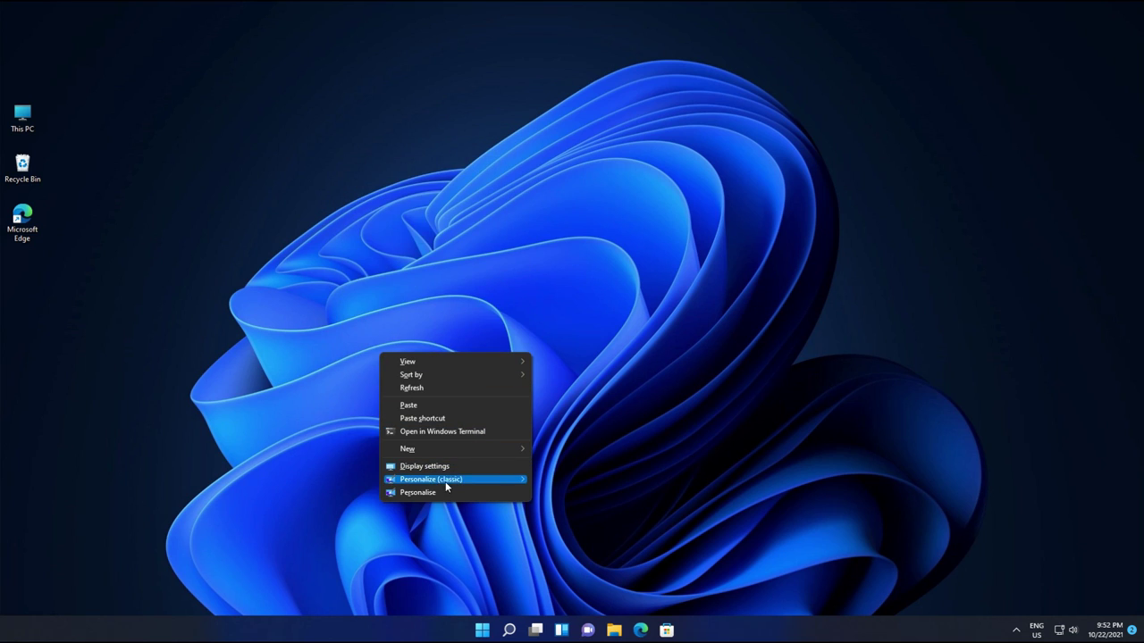
click(417, 493)
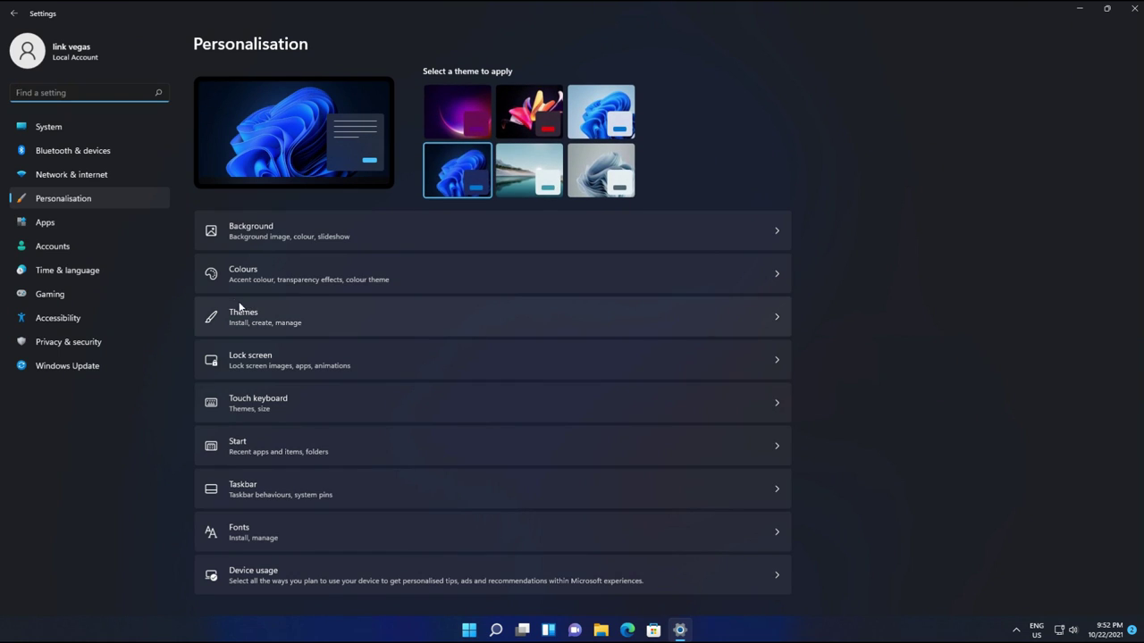
Step: Apply the NX Dark theme on the Themes page and close Settings
click(312, 321)
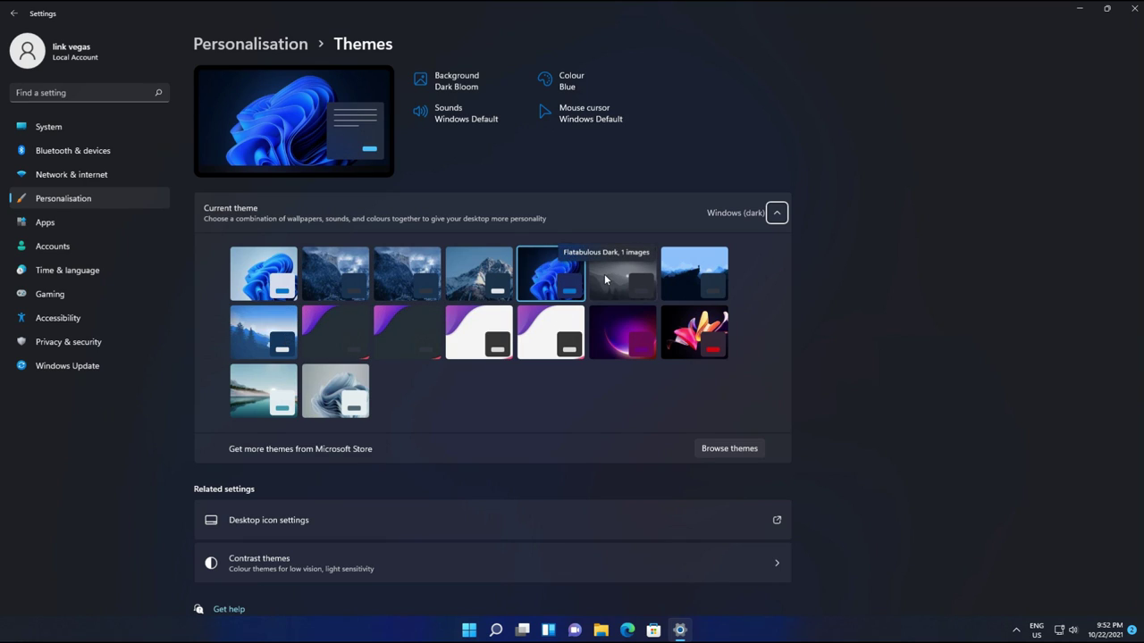
click(419, 335)
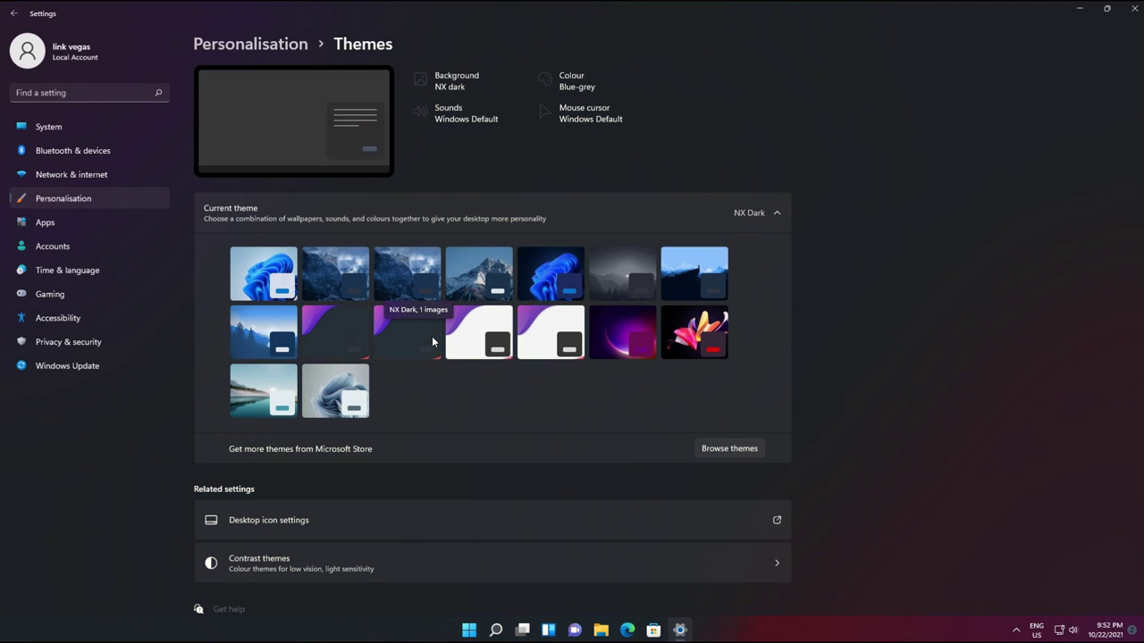
click(1133, 9)
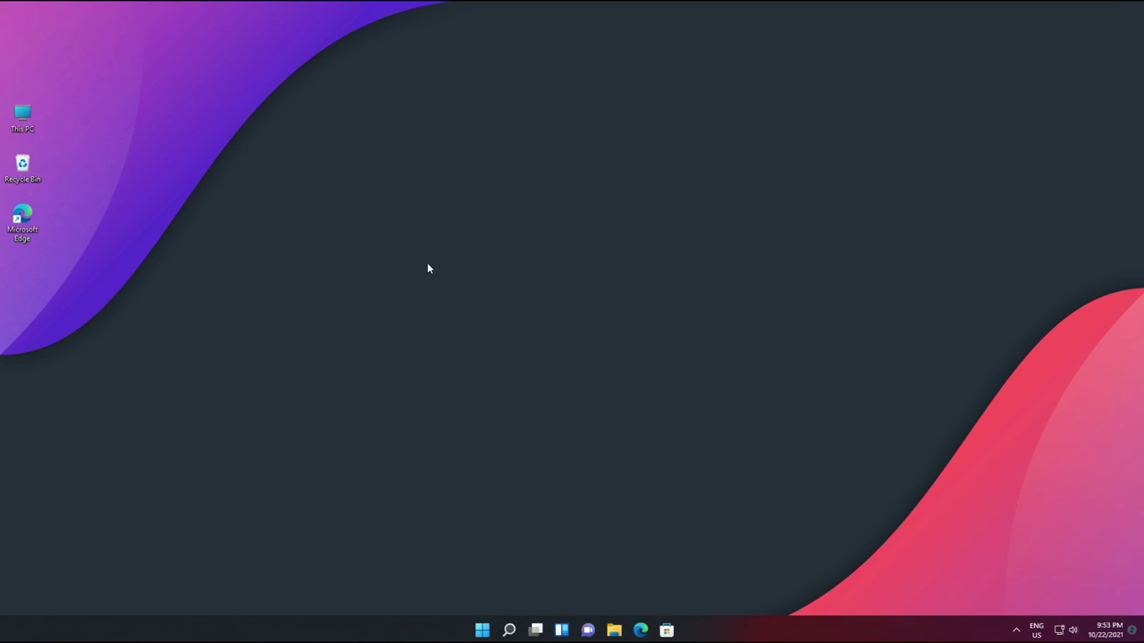
Step: Preview the applied theme in a This PC window restored to a smaller size, and close the window
double_click(26, 119)
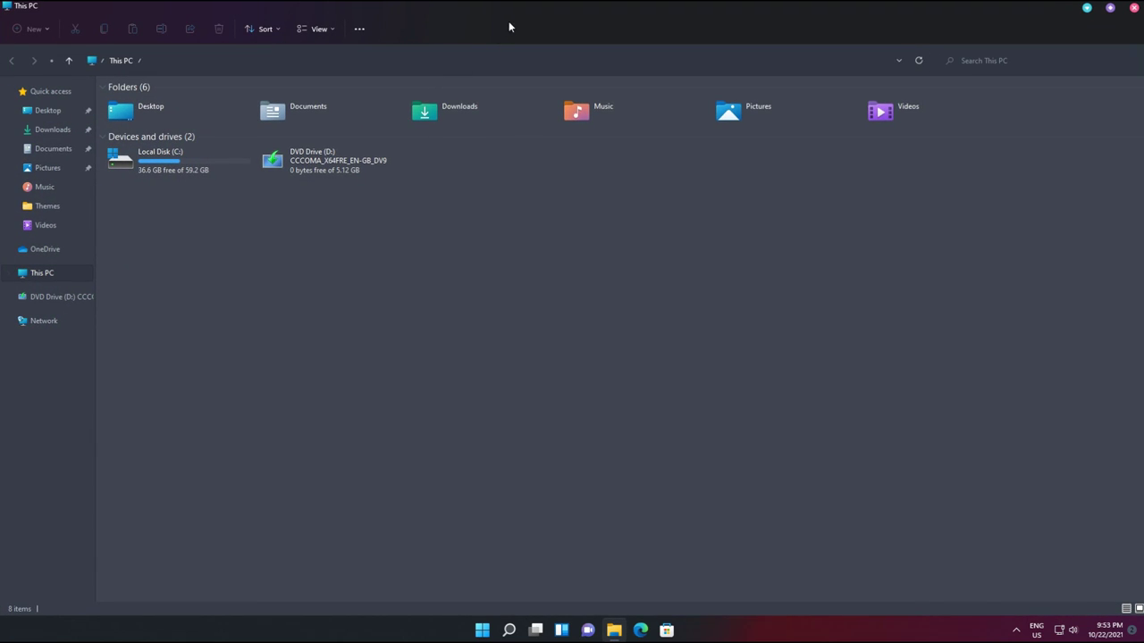
drag(568, 14, 521, 91)
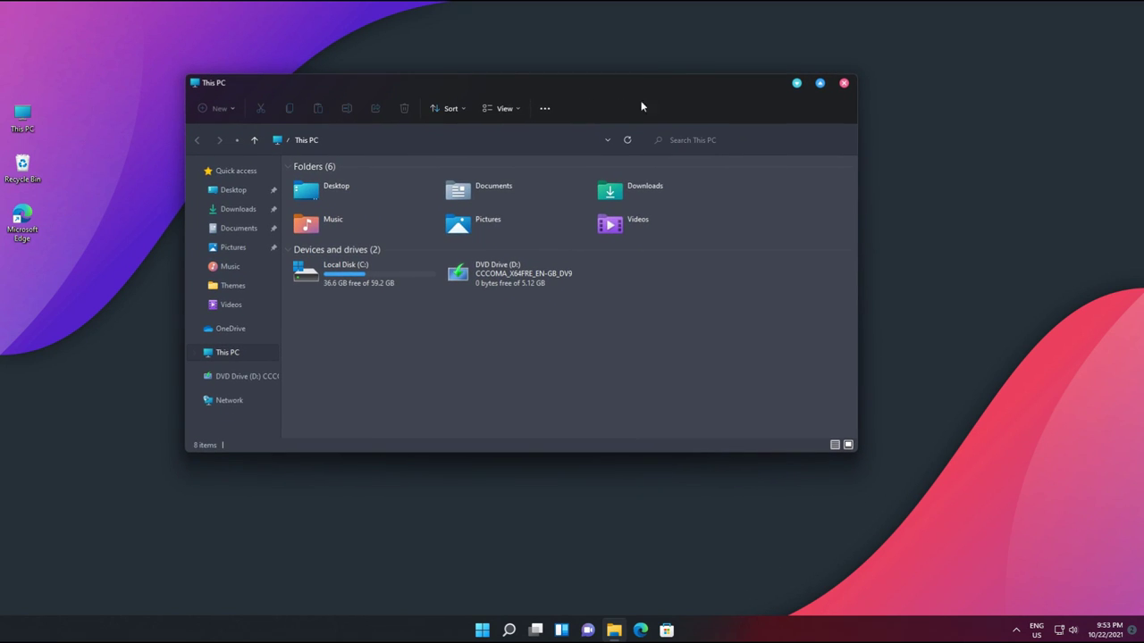
click(843, 84)
Step: Open the Themes page of the Personalisation settings from the desktop
right_click(525, 141)
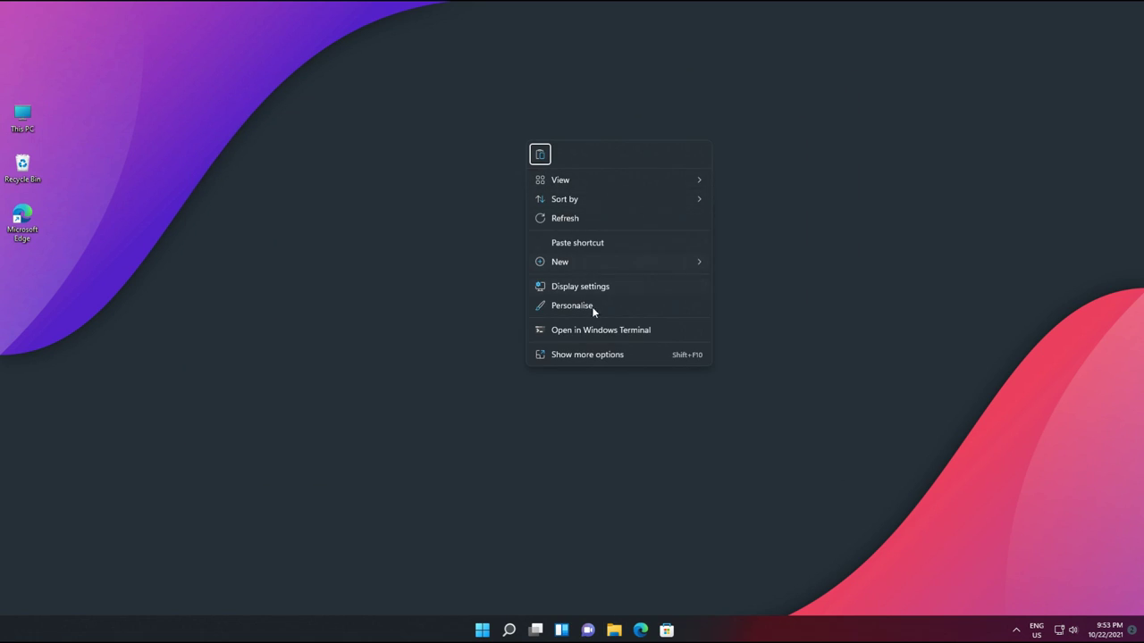
click(587, 355)
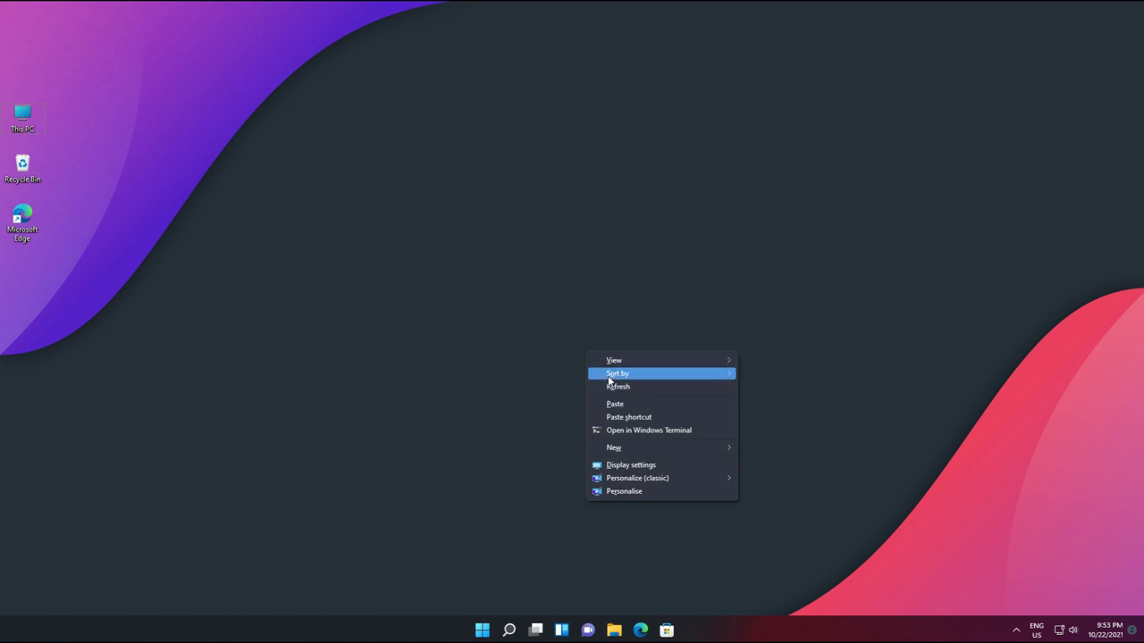
click(604, 491)
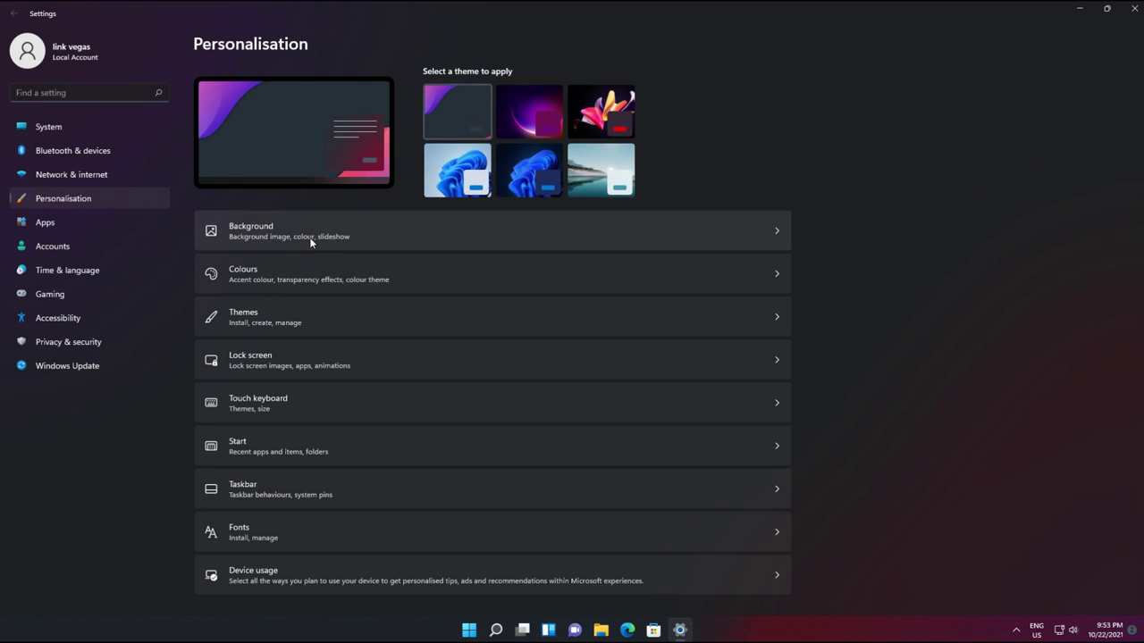
click(382, 304)
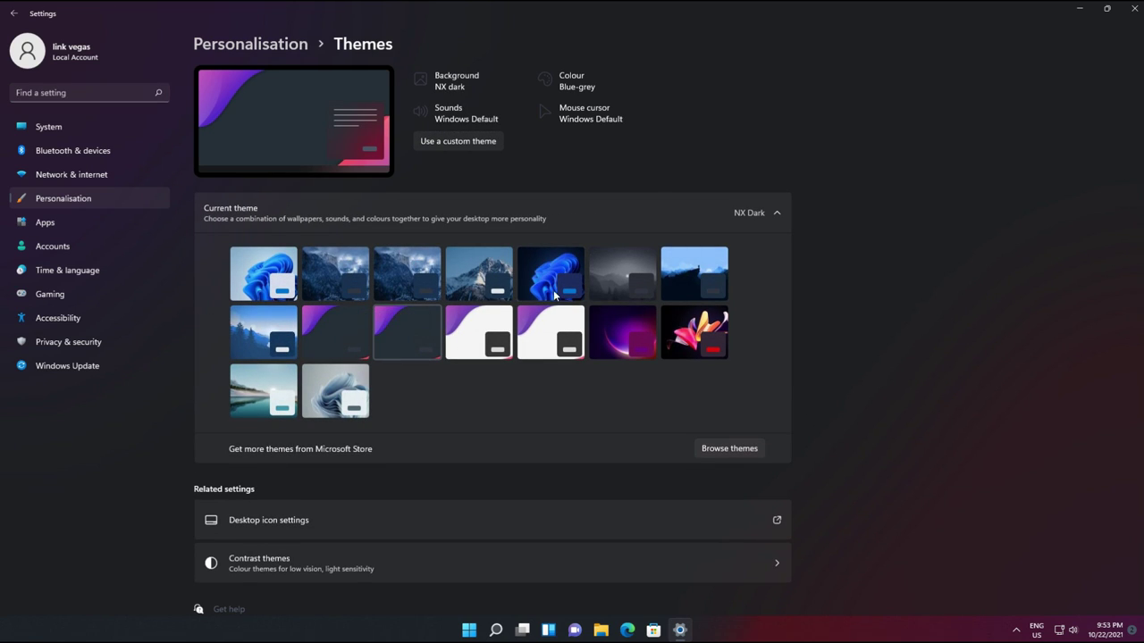
Step: Try the Arc Dark theme, switch to Flatabulous Dark instead, and close Settings
click(348, 288)
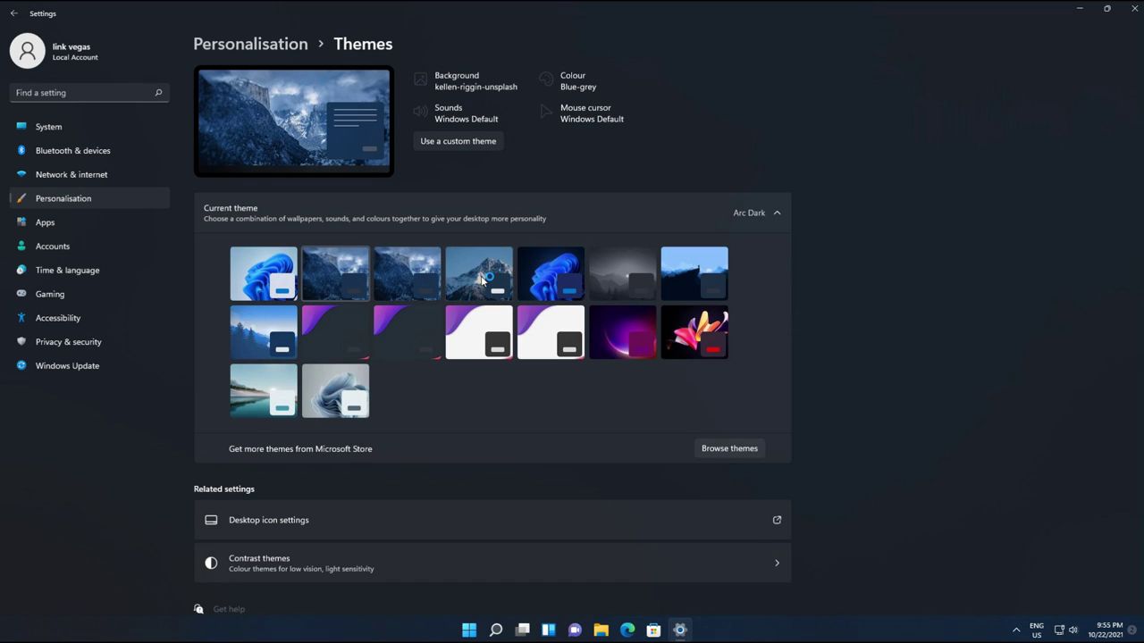
click(554, 281)
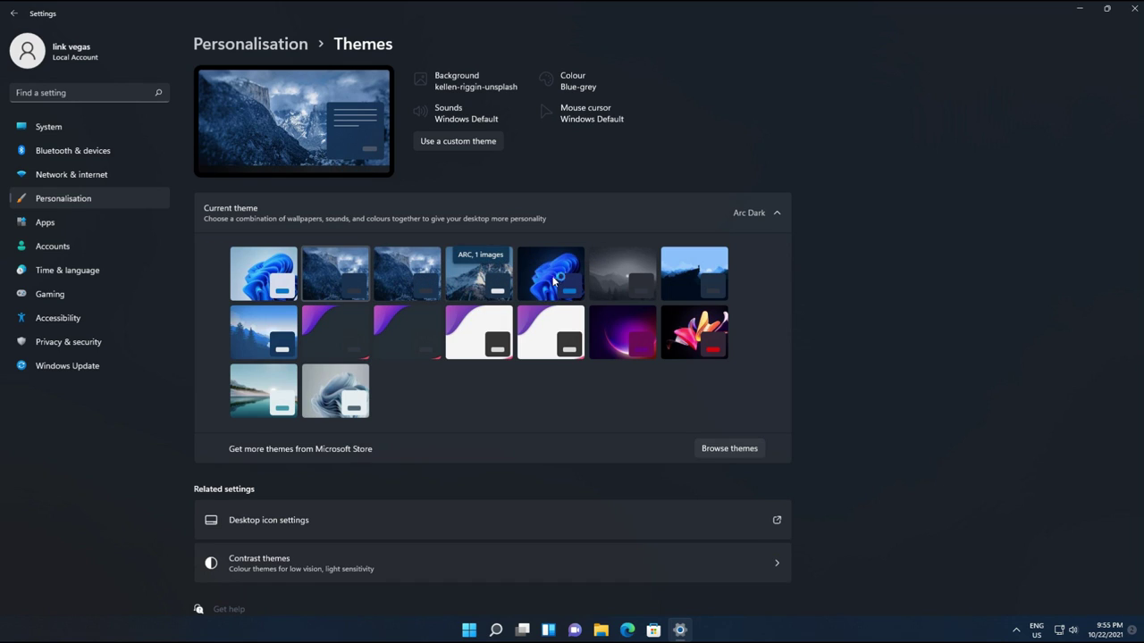
click(606, 275)
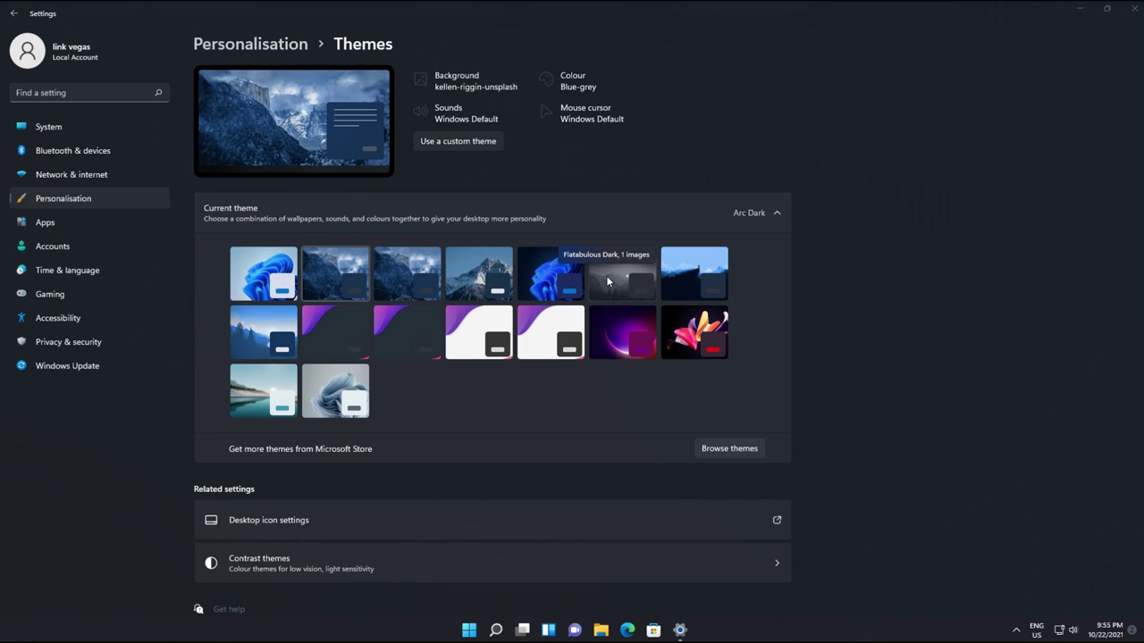
click(1133, 8)
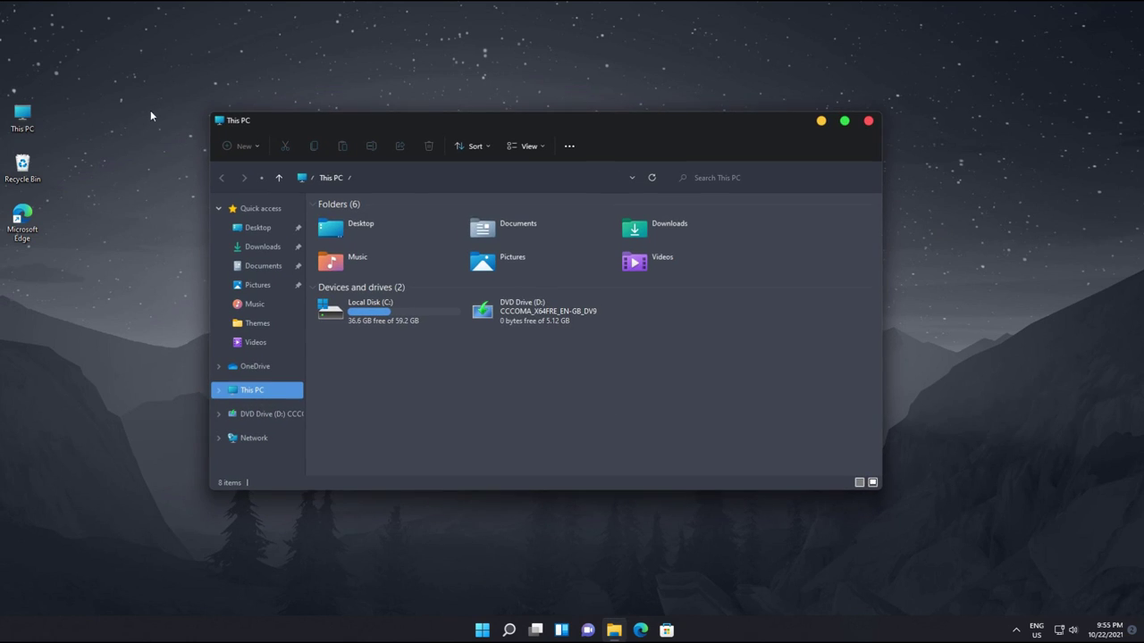
Step: Extract the nord_icon_theme_by_niivu_dduhi0c archive in Downloads to its own folder, keeping the default extraction options
click(265, 248)
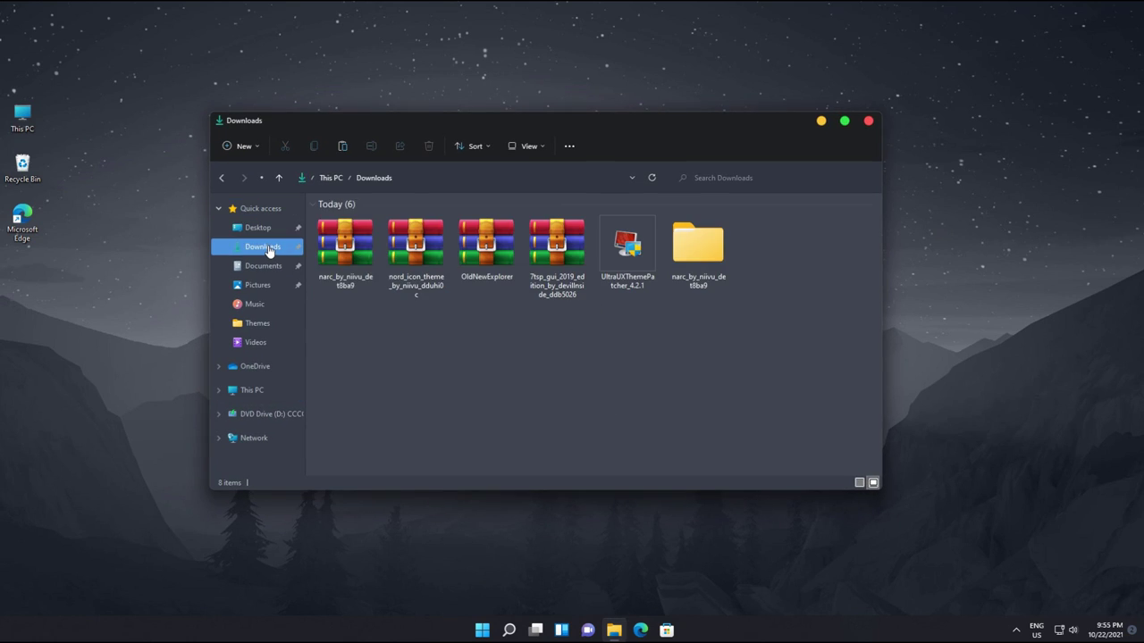
double_click(717, 126)
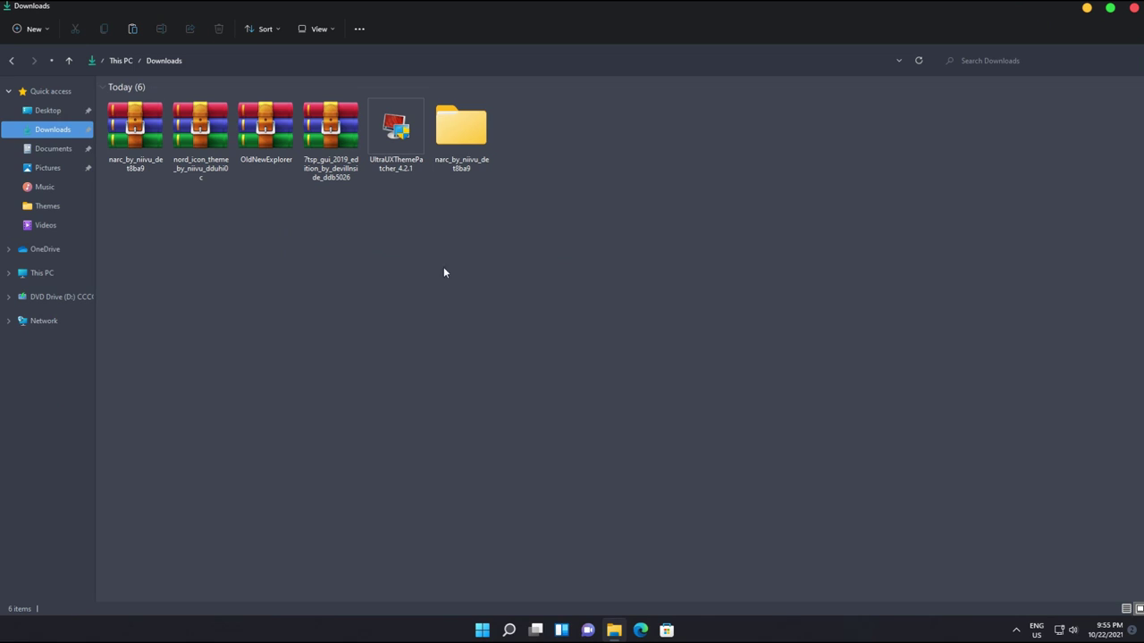
right_click(202, 134)
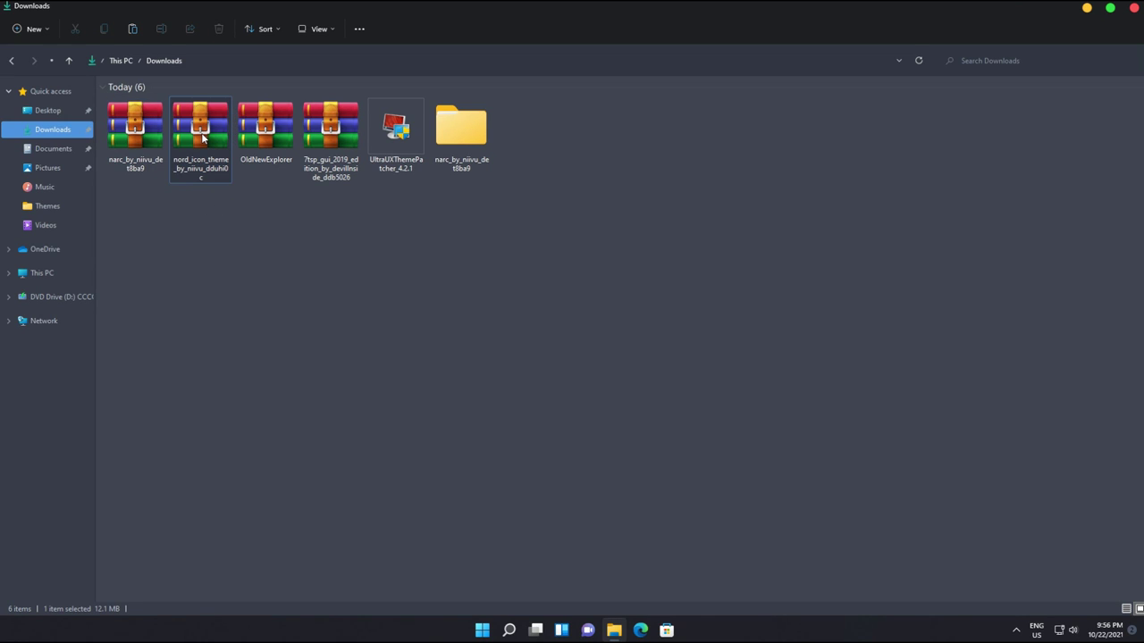
click(254, 312)
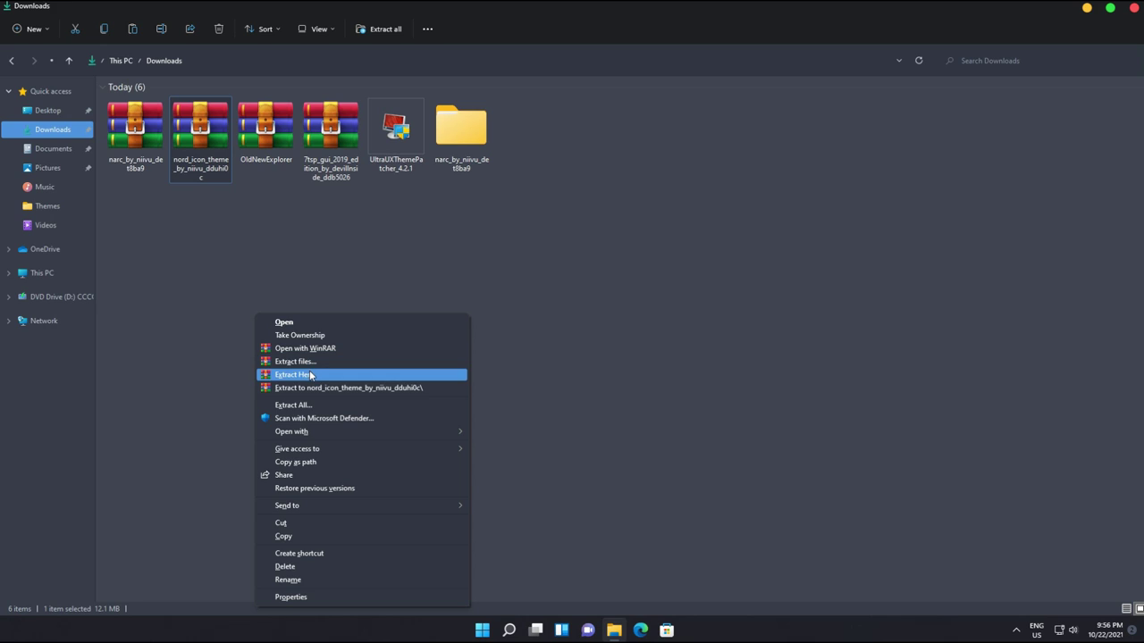
click(305, 363)
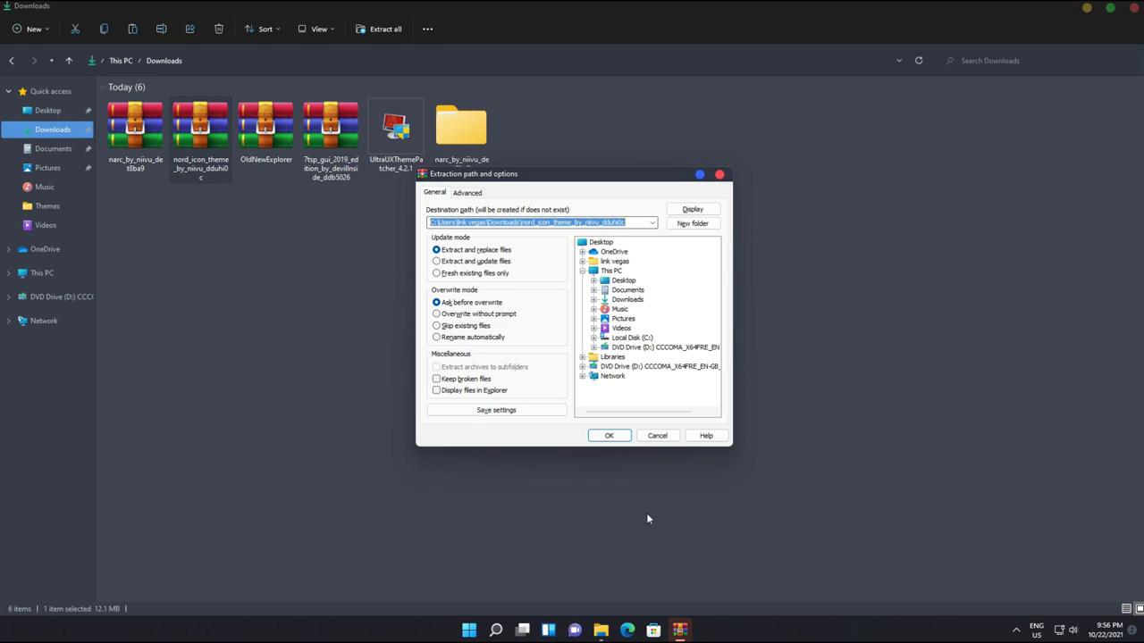
click(608, 435)
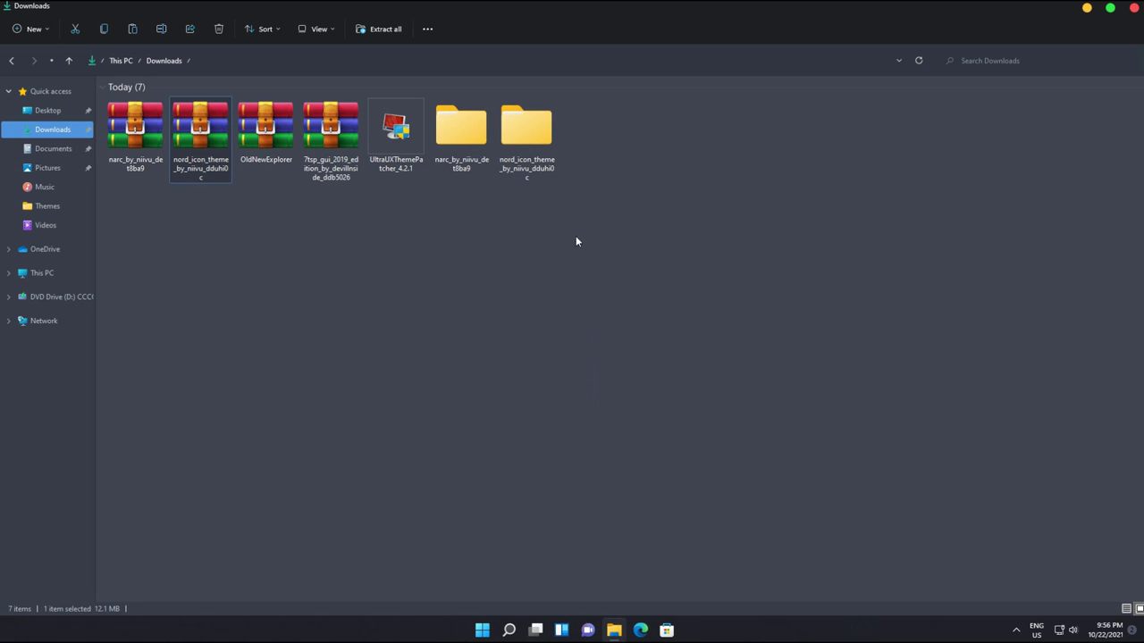
Step: Open the Nord 7TSP folder inside nord_icon_theme_by_niivu_dduhi0c > Nord Icon Theme UPDATE
double_click(527, 139)
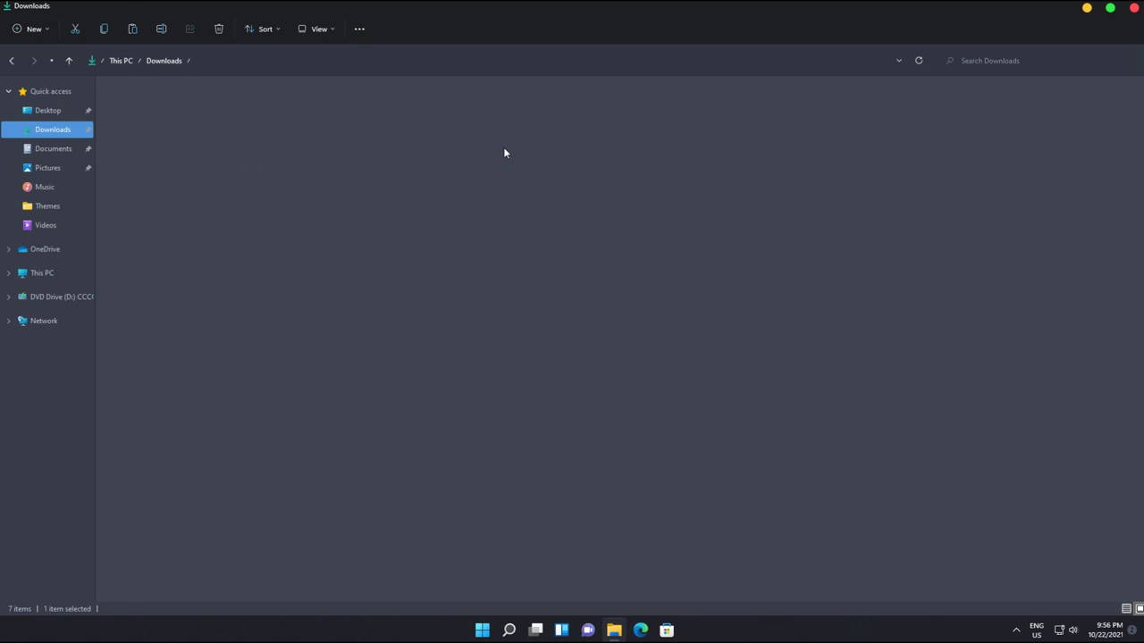
double_click(162, 104)
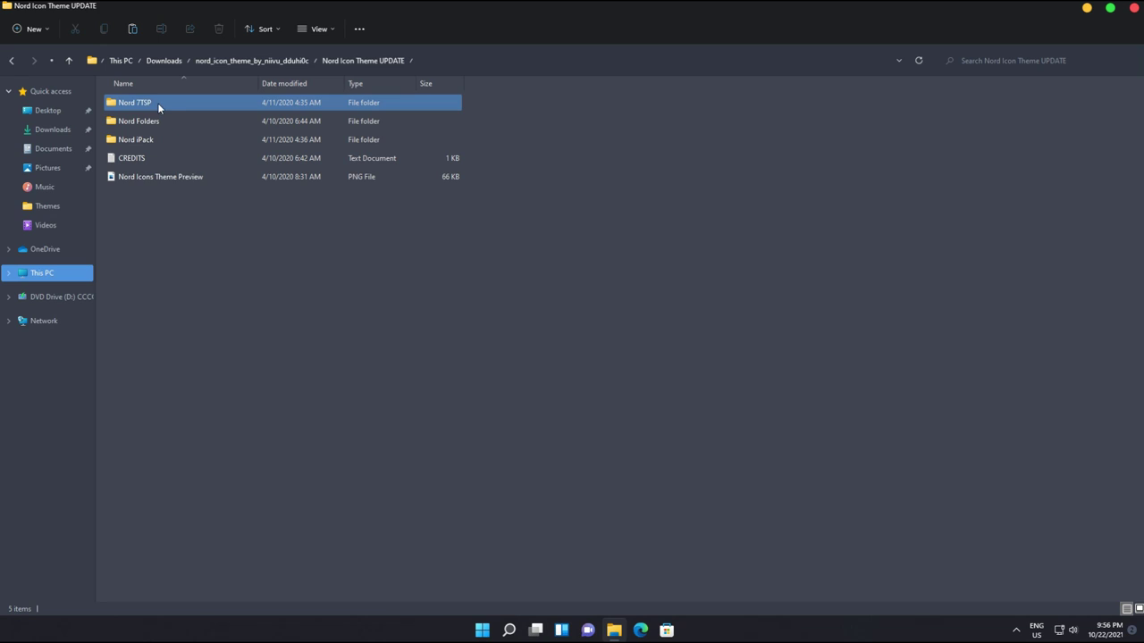
double_click(152, 104)
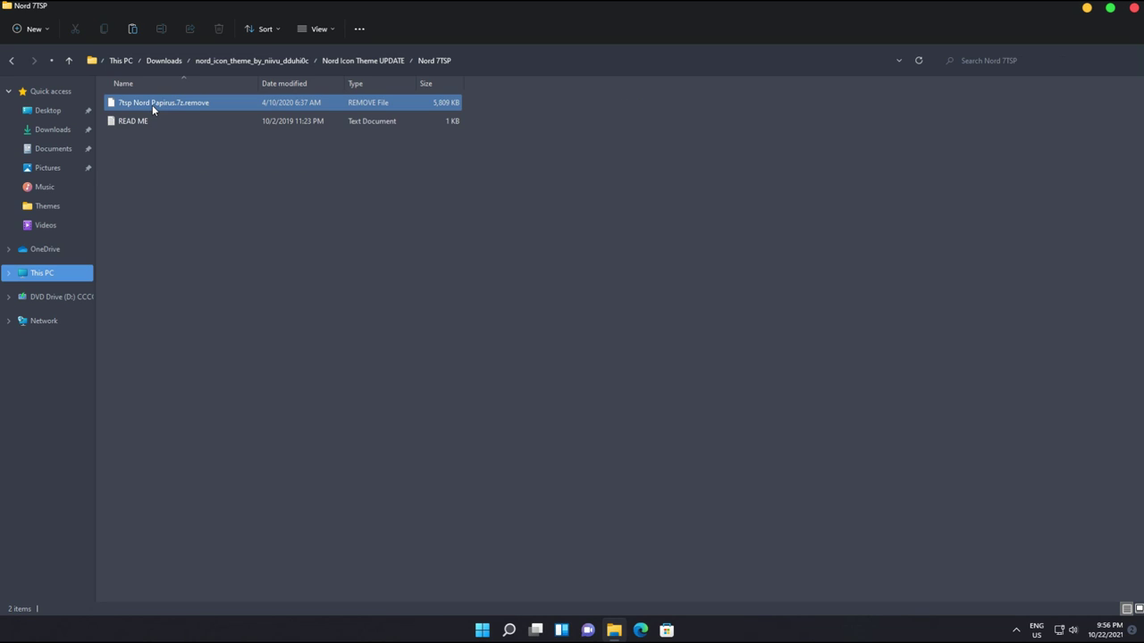
click(219, 157)
right_click(222, 159)
click(236, 174)
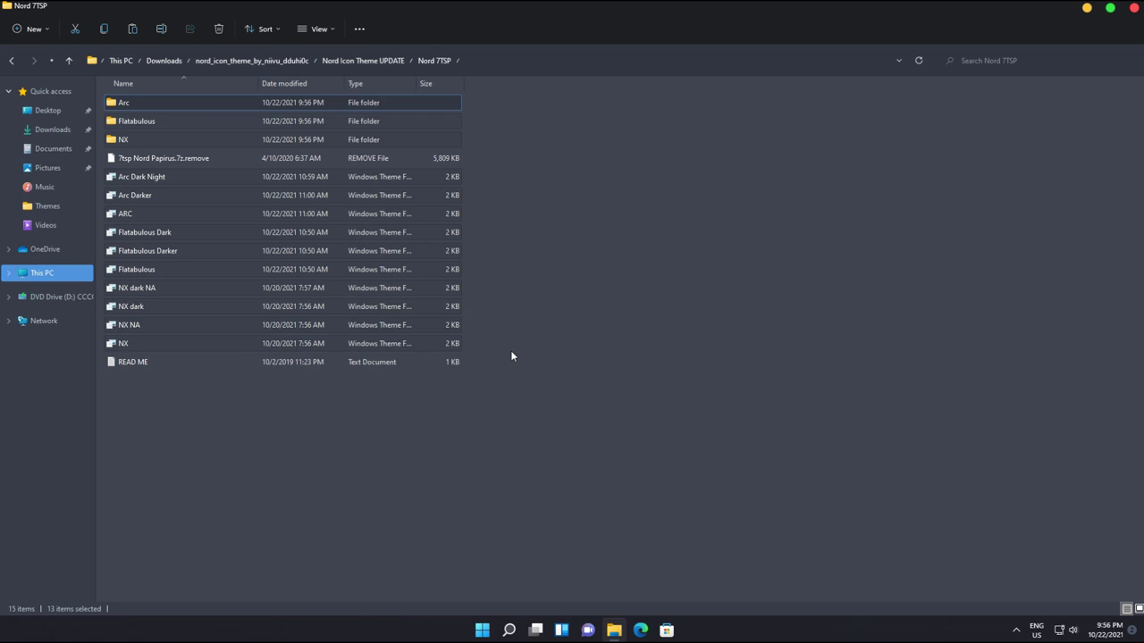
key(Delete)
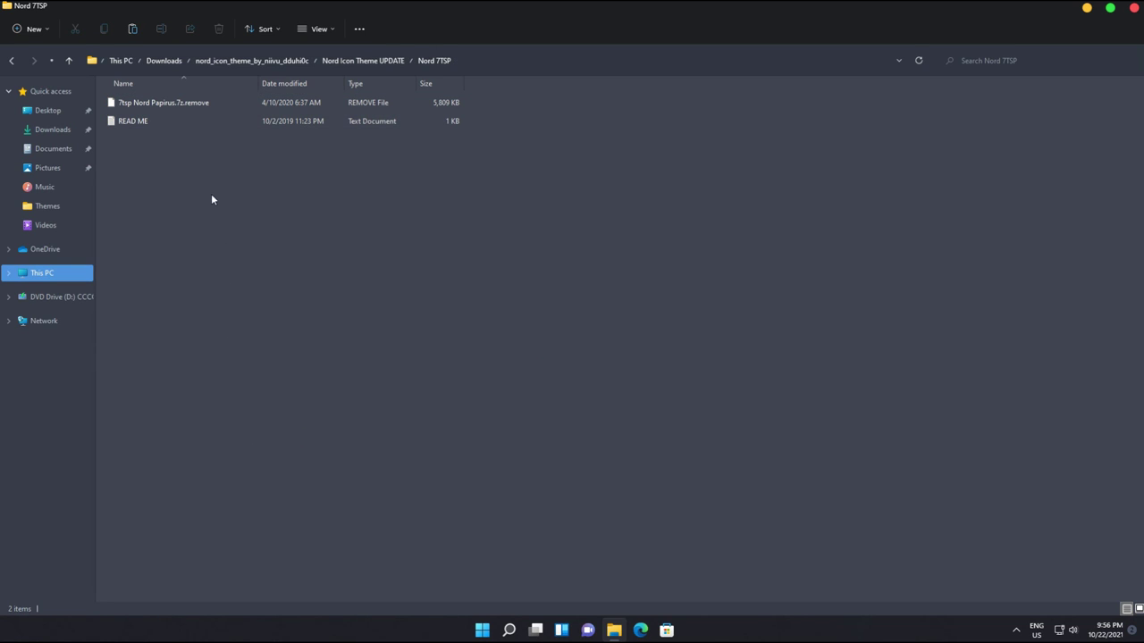
Step: Display the contents of the Nord 7TSP folder as large icons
right_click(212, 168)
mouse_move(237, 210)
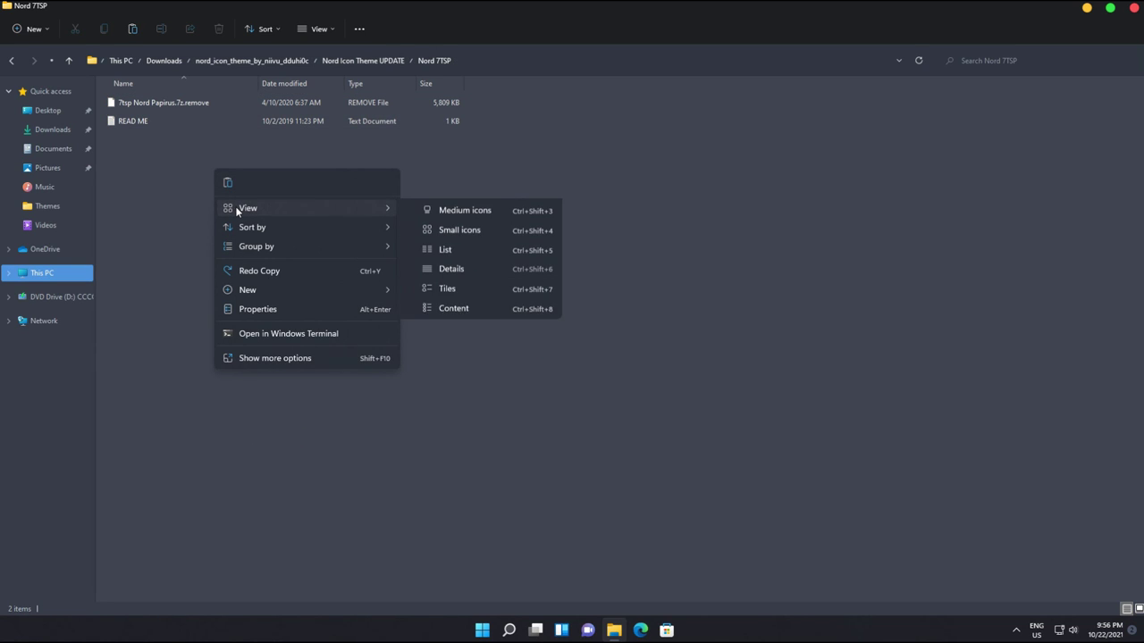
click(468, 227)
Step: Rename the icon pack file to 7tsp Nord Papirus.7z by removing its .remove extension, and accept the extension change
click(136, 134)
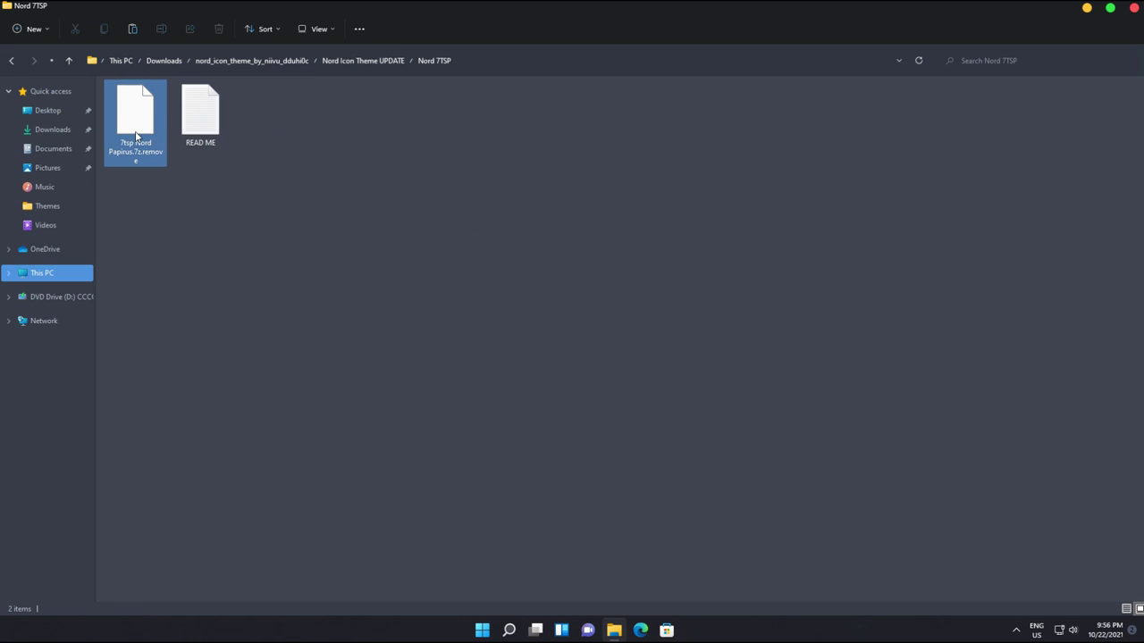
right_click(136, 134)
click(197, 279)
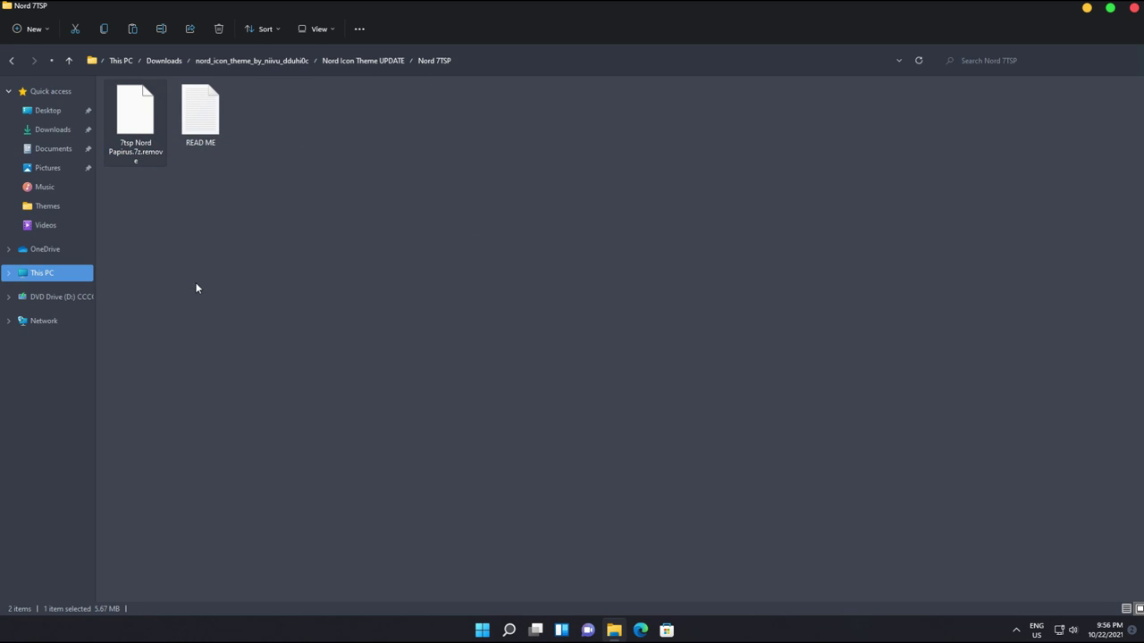
click(228, 516)
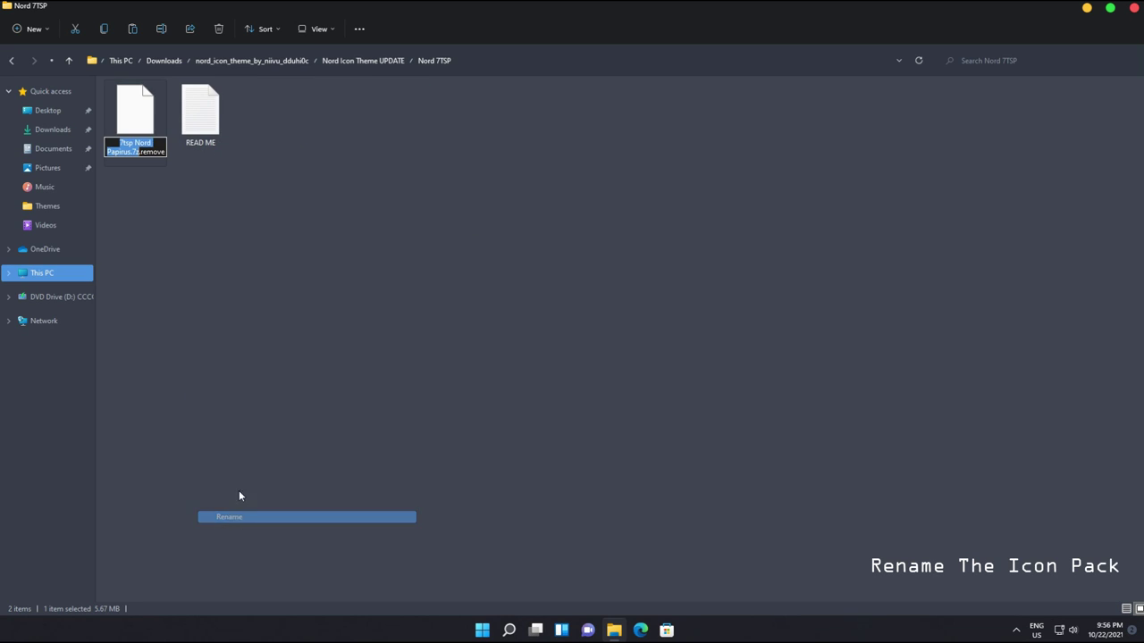
drag(139, 152, 168, 152)
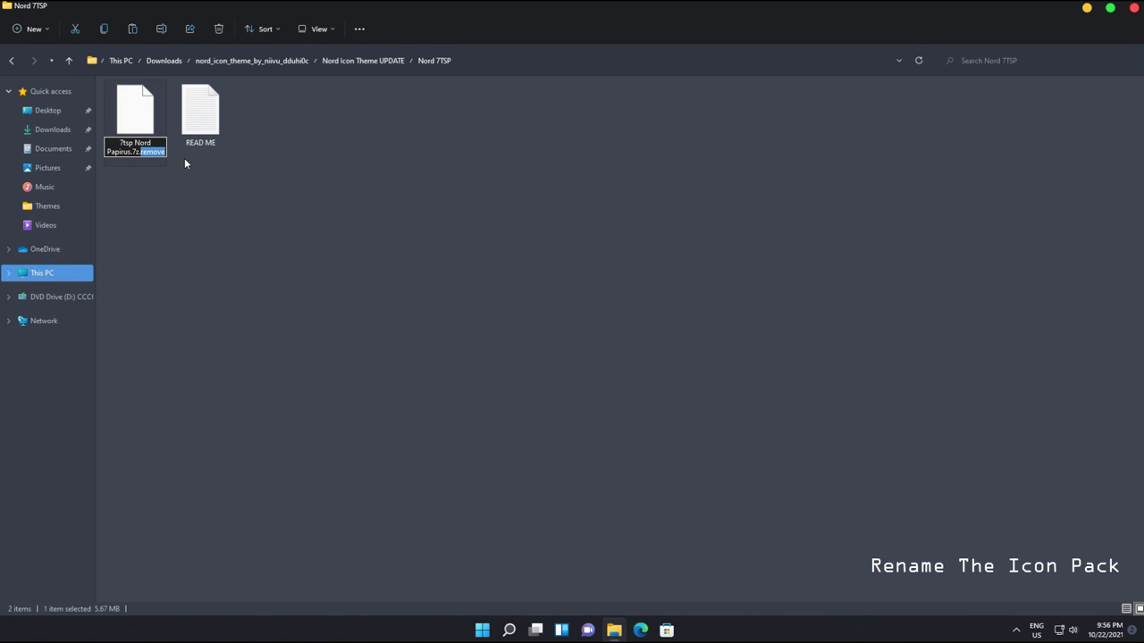
key(Delete)
key(Return)
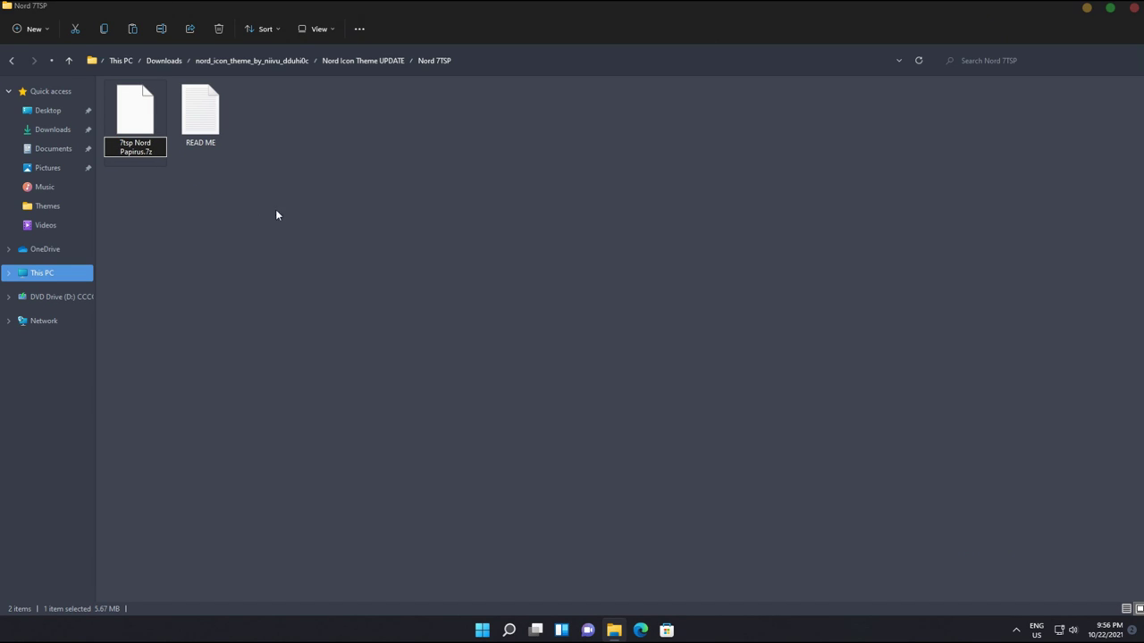
click(618, 315)
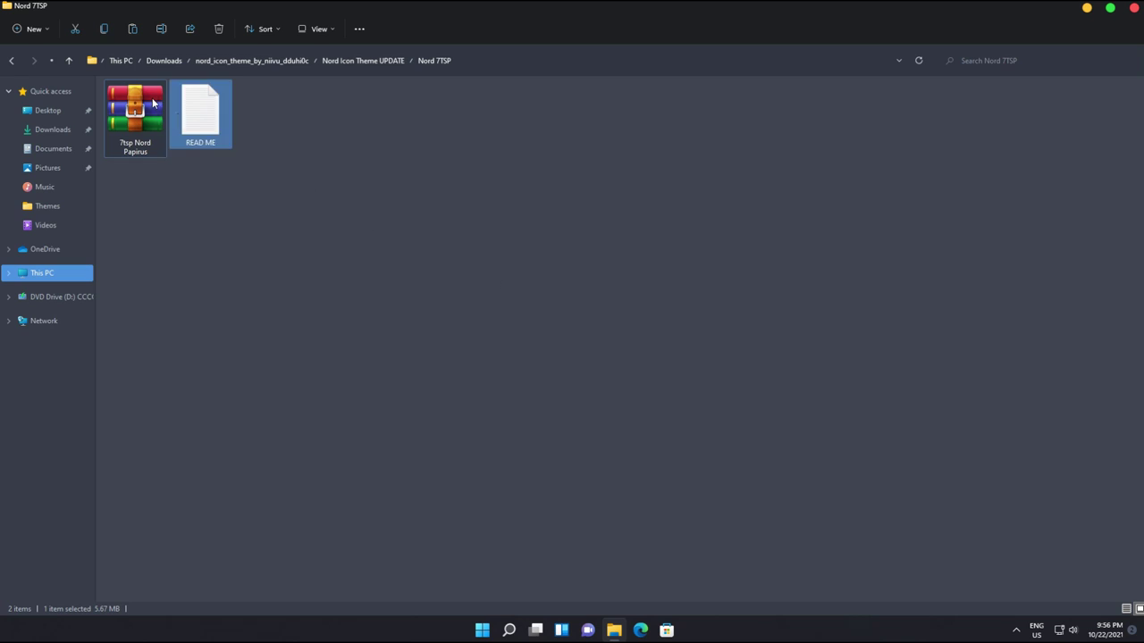
Step: Return to Downloads and extract the 7tsp_gui_2019_edition_by_devillnside_ddb5026 archive to its own folder, keeping the default extraction options
click(12, 61)
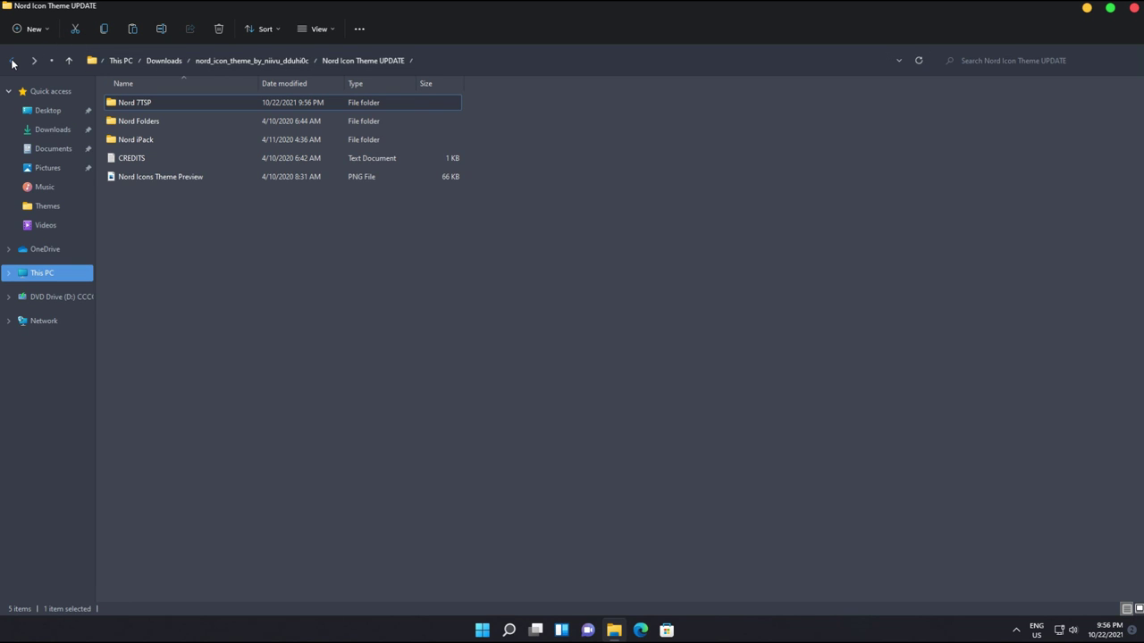
click(13, 61)
click(12, 61)
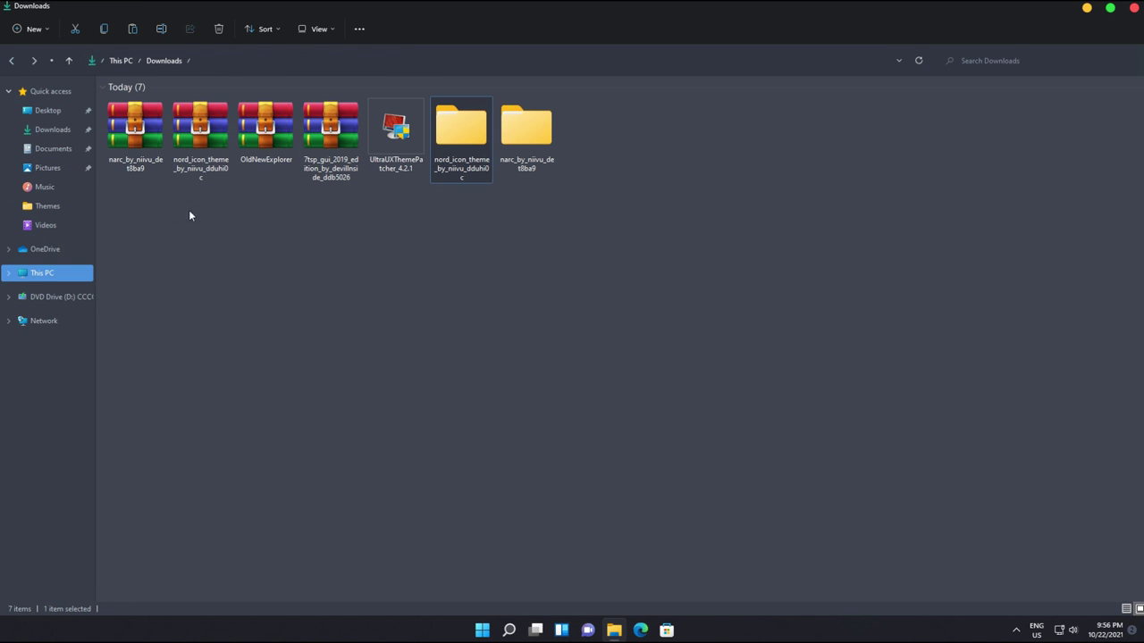
right_click(321, 144)
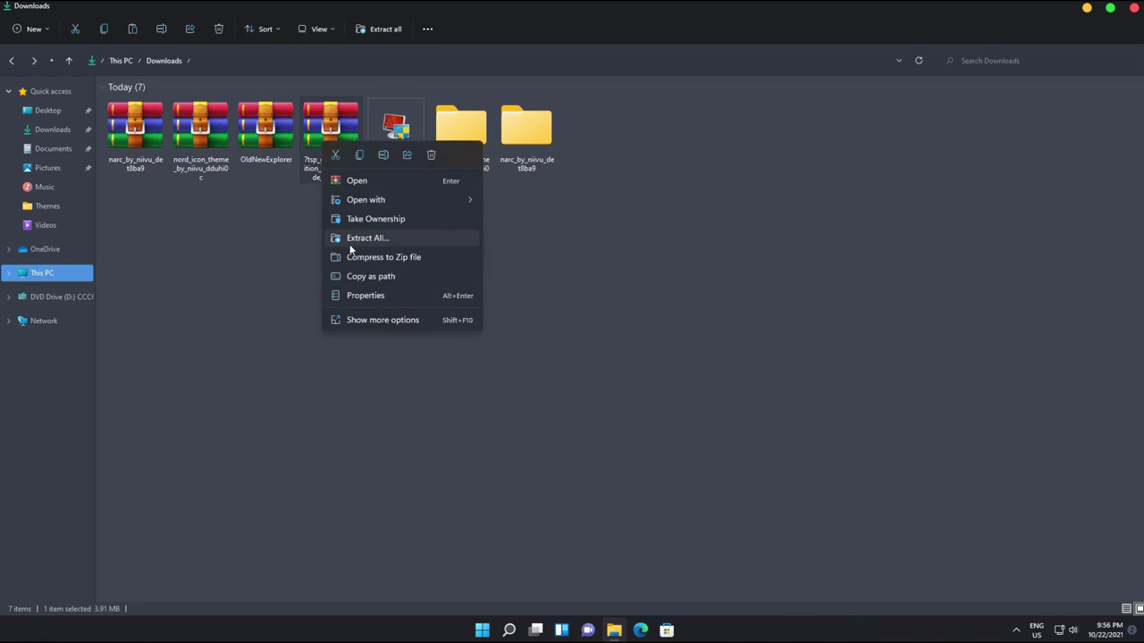
click(376, 321)
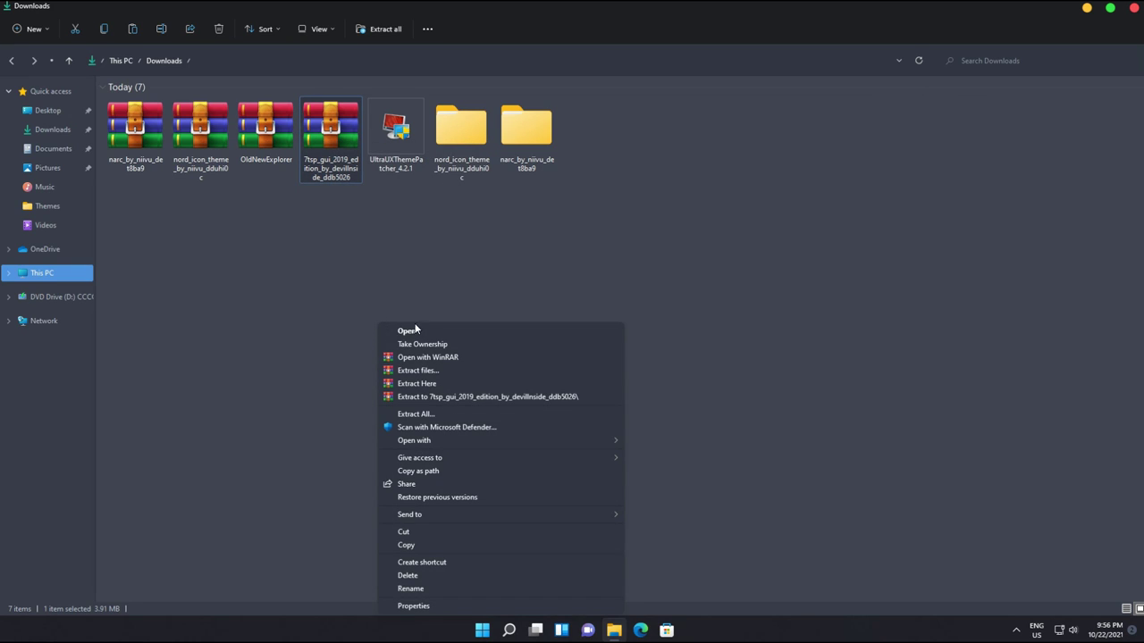
click(436, 370)
click(613, 432)
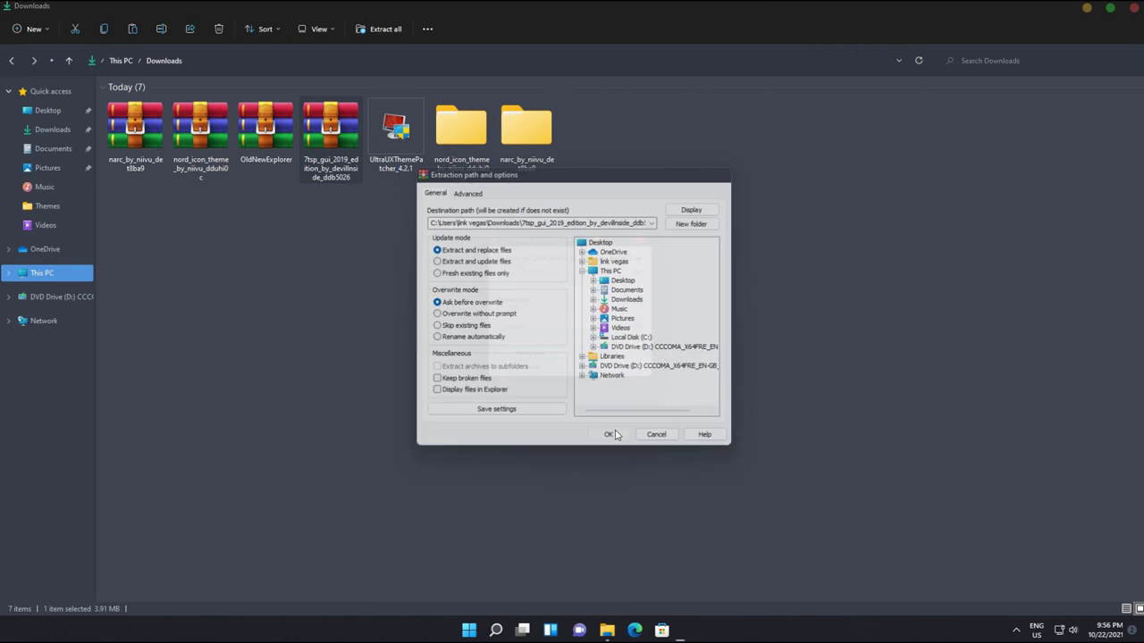
Step: In the extracted 7tsp GUI folder, rename 7tsp GUI v0.6(2019).ee to 7tsp GUI v0.6(2019).exe and accept the extension change
double_click(590, 134)
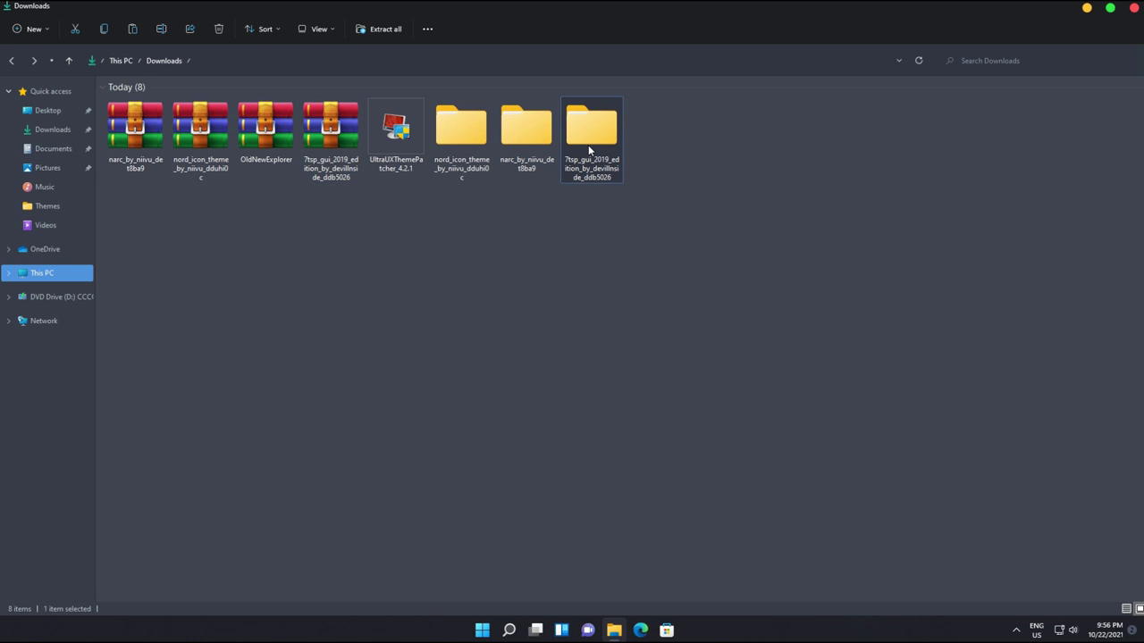
click(132, 104)
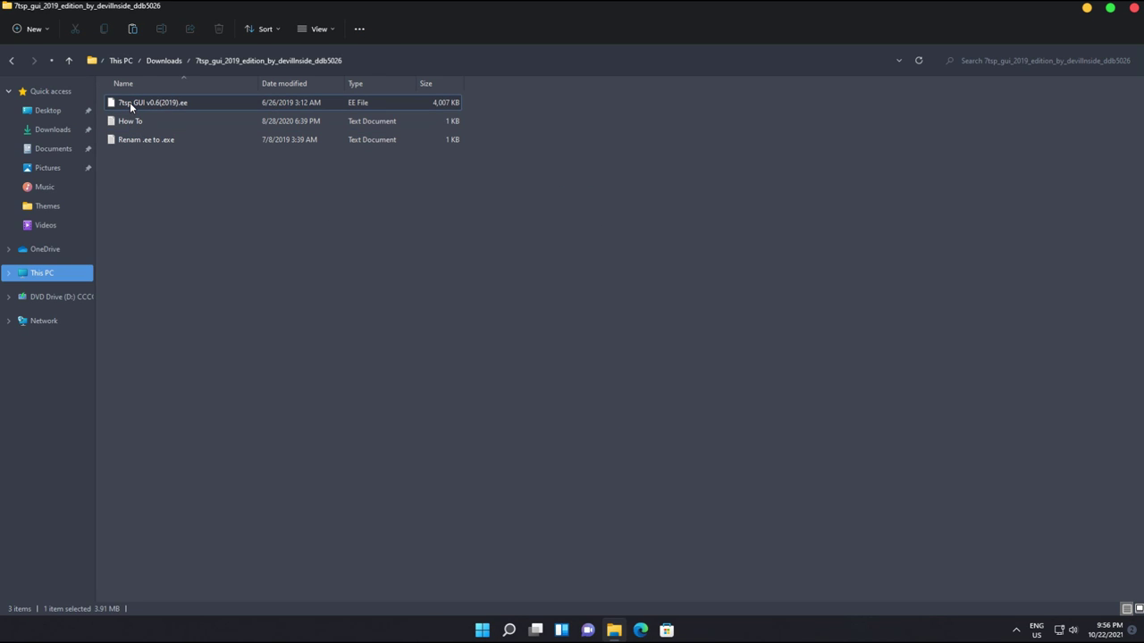
right_click(179, 103)
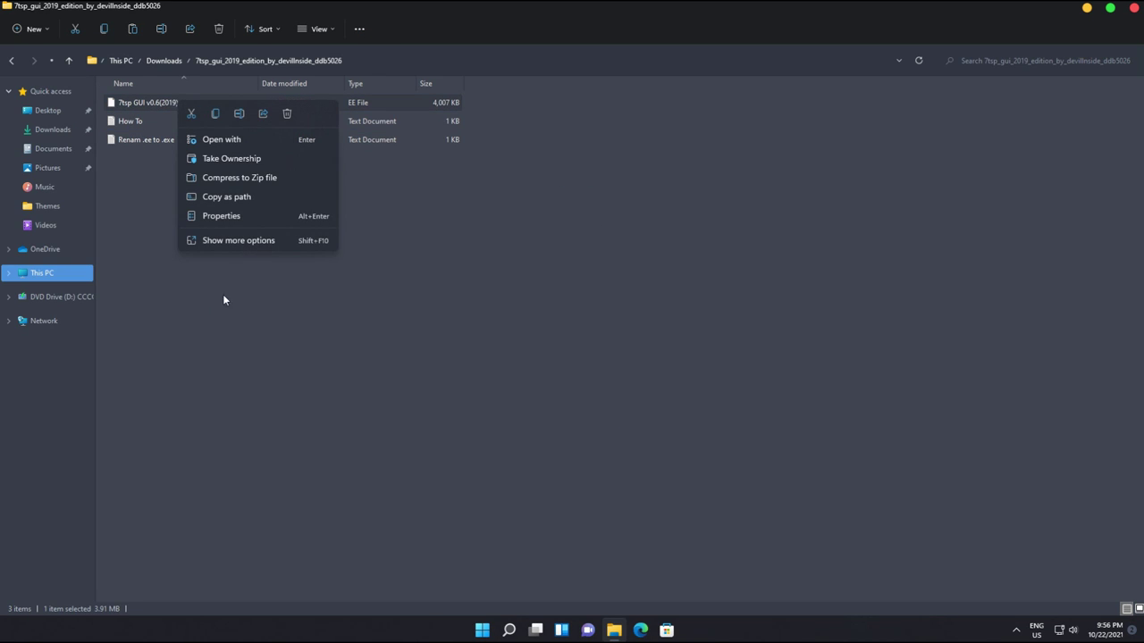
click(233, 243)
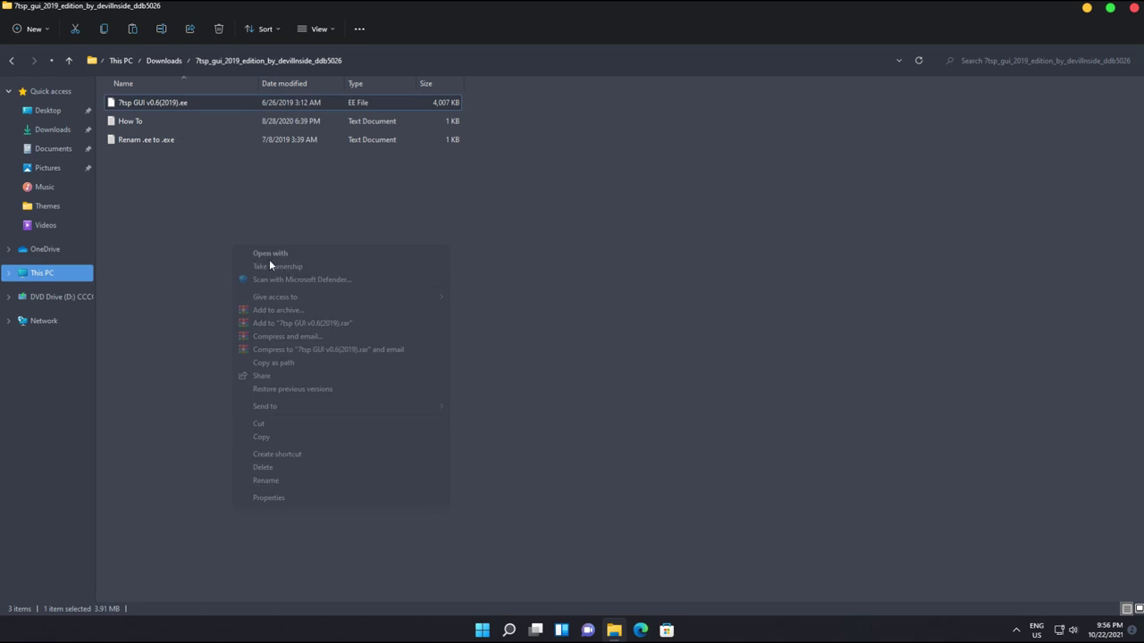
click(263, 480)
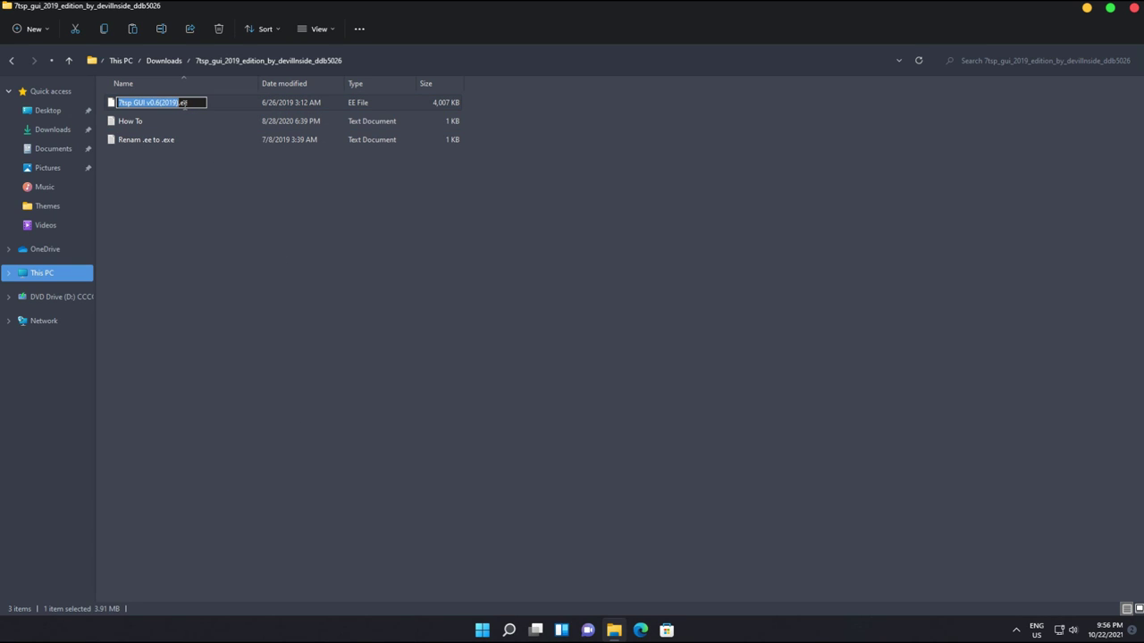
click(184, 104)
text(x)
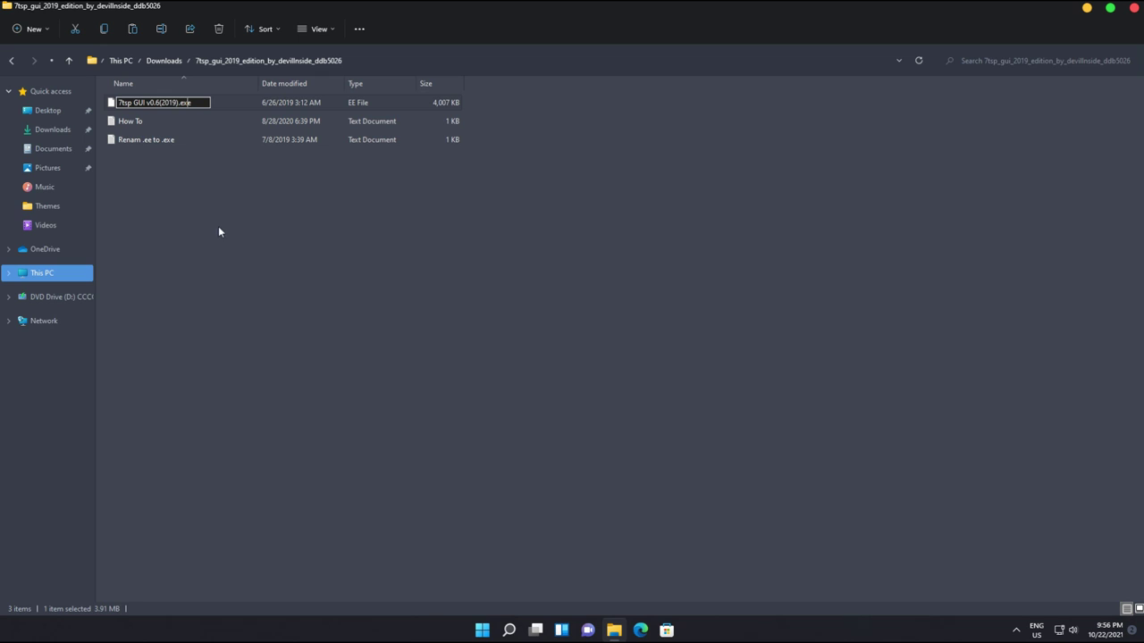
key(Return)
click(637, 325)
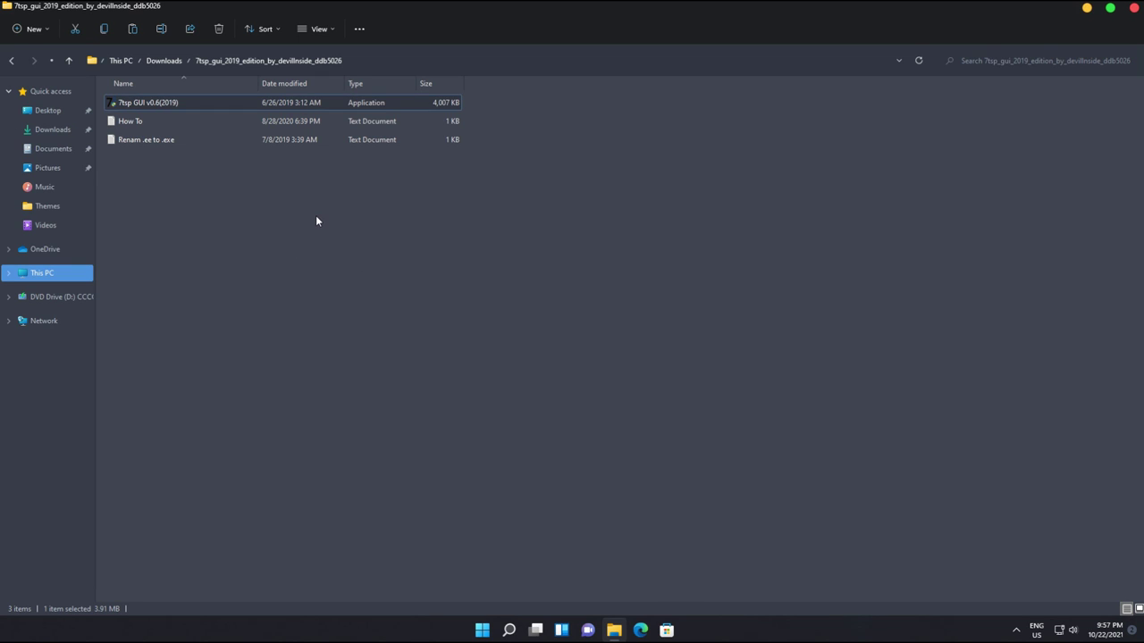
right_click(316, 216)
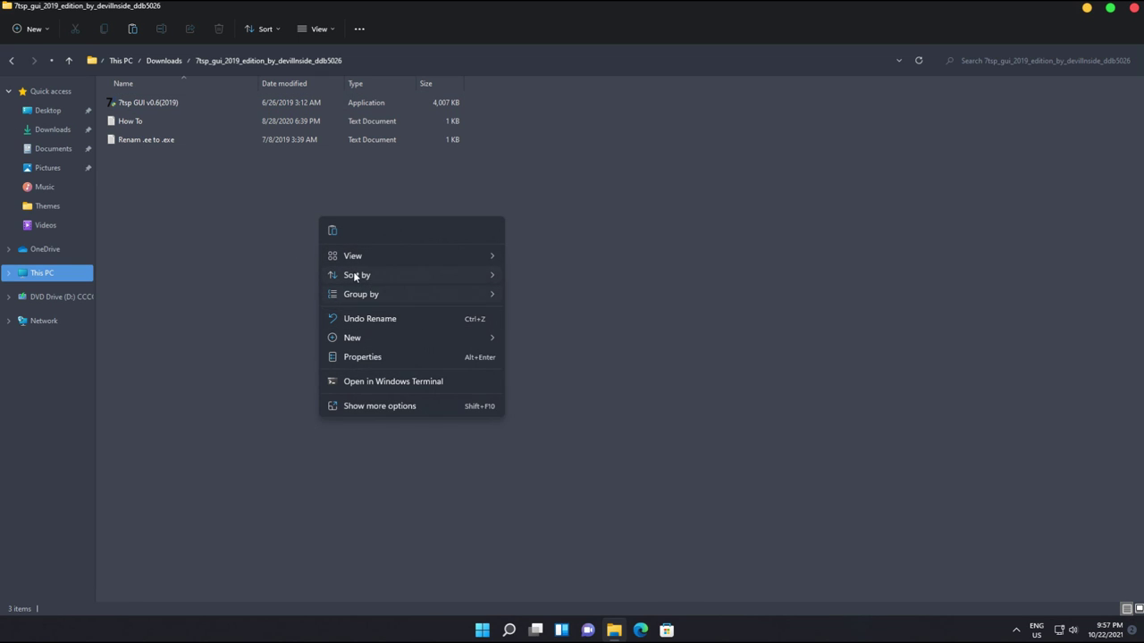
click(218, 313)
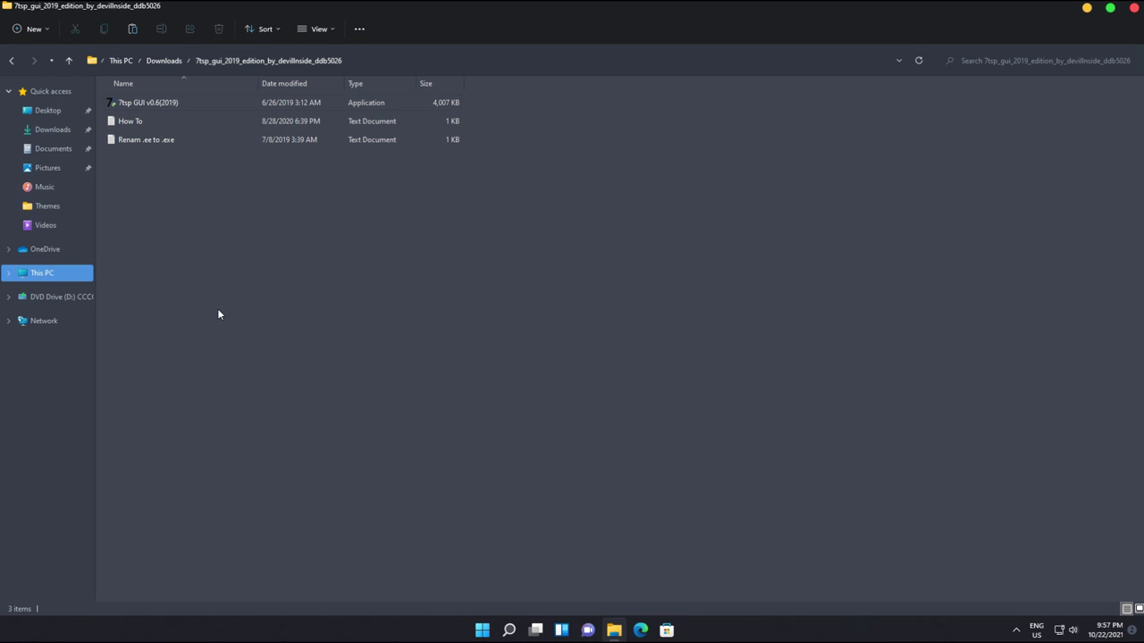
Step: Run 7tsp GUI v0.6(2019) with administrator permission, accept its agreement, and close the ReadMe
double_click(157, 103)
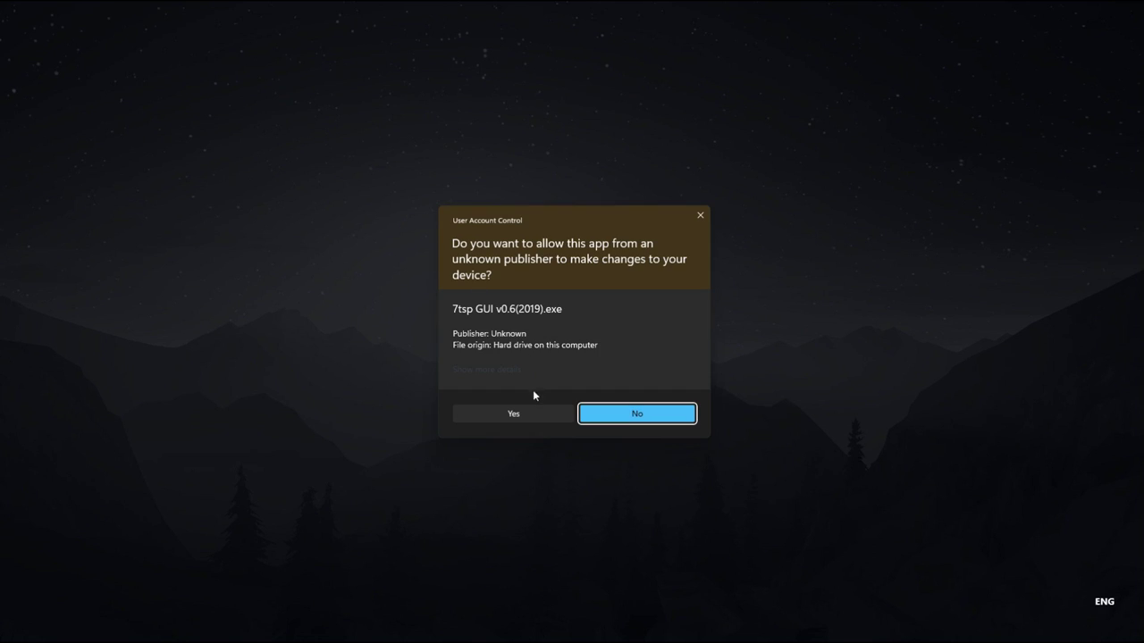
click(523, 413)
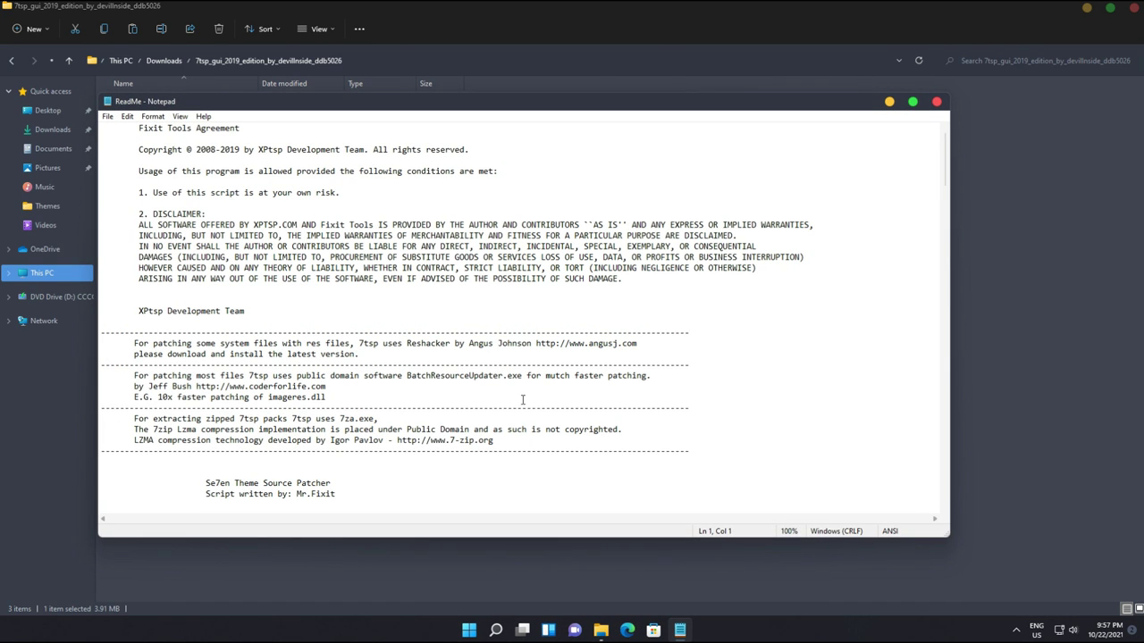
click(565, 358)
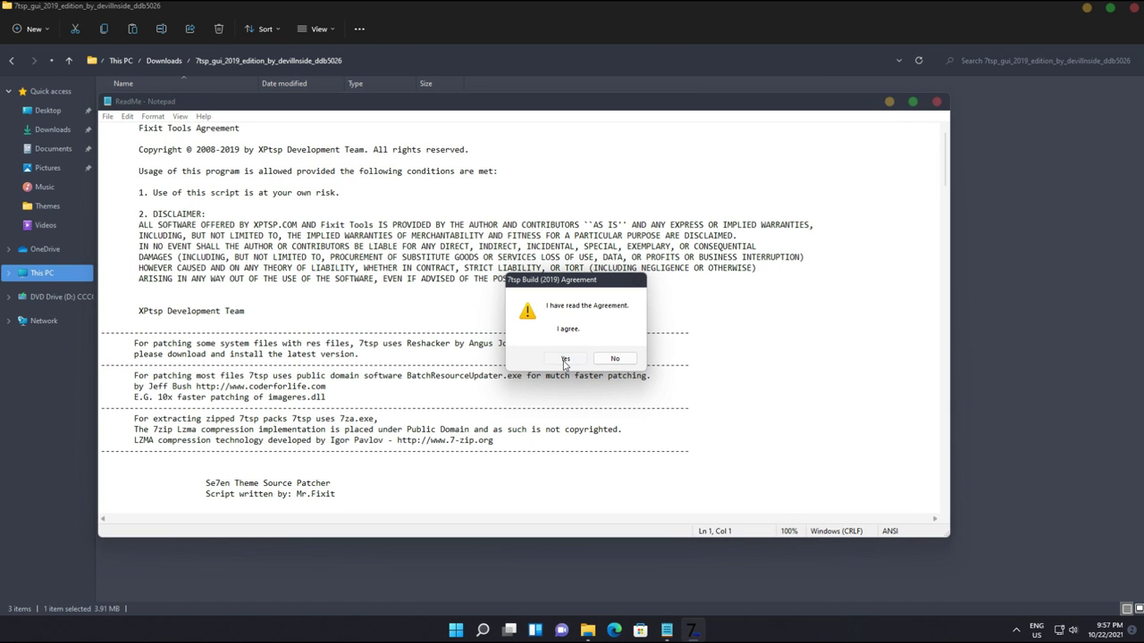
click(935, 103)
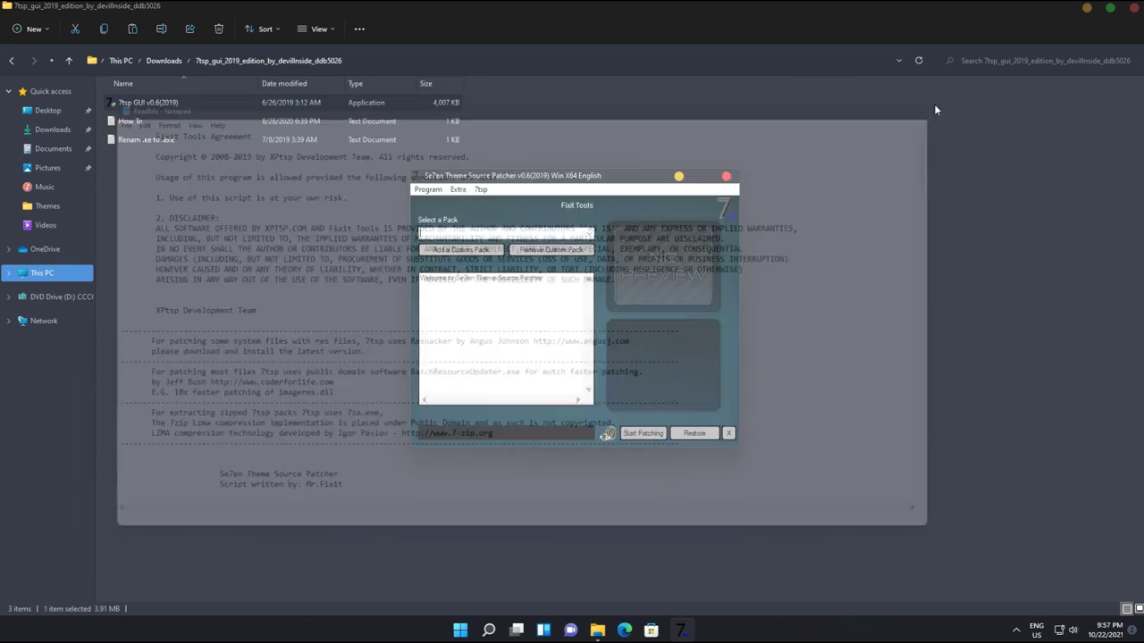
Step: Add 7tsp Nord Papirus.7z from nord_icon_theme_by_niivu_dduhi0c > Nord Icon Theme UPDATE > Nord 7TSP as a custom pack
click(457, 256)
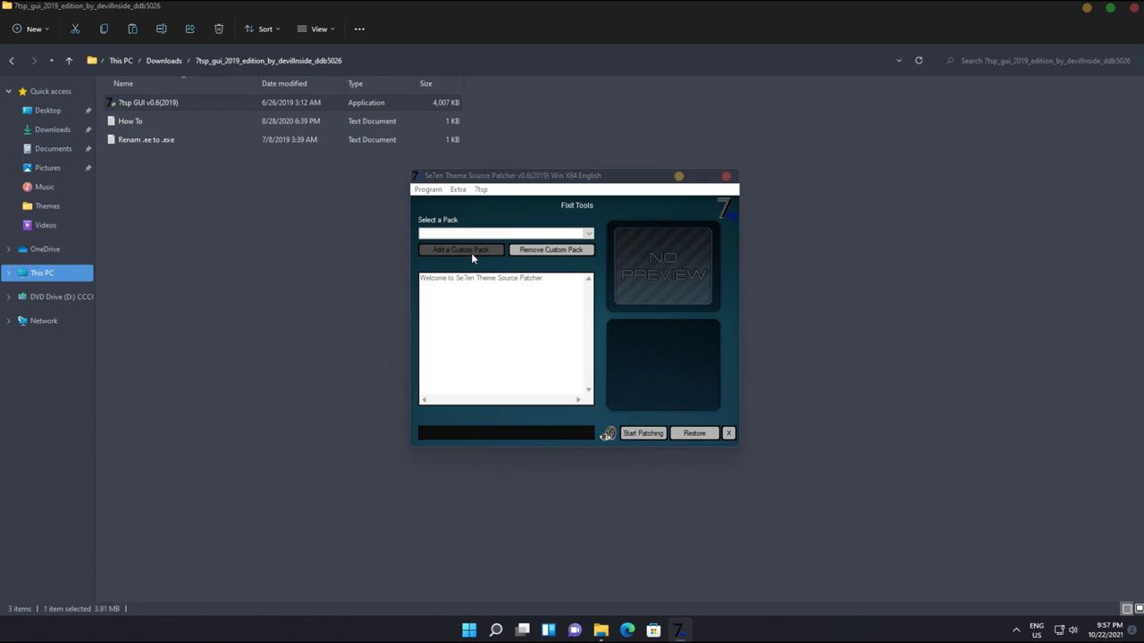
click(477, 300)
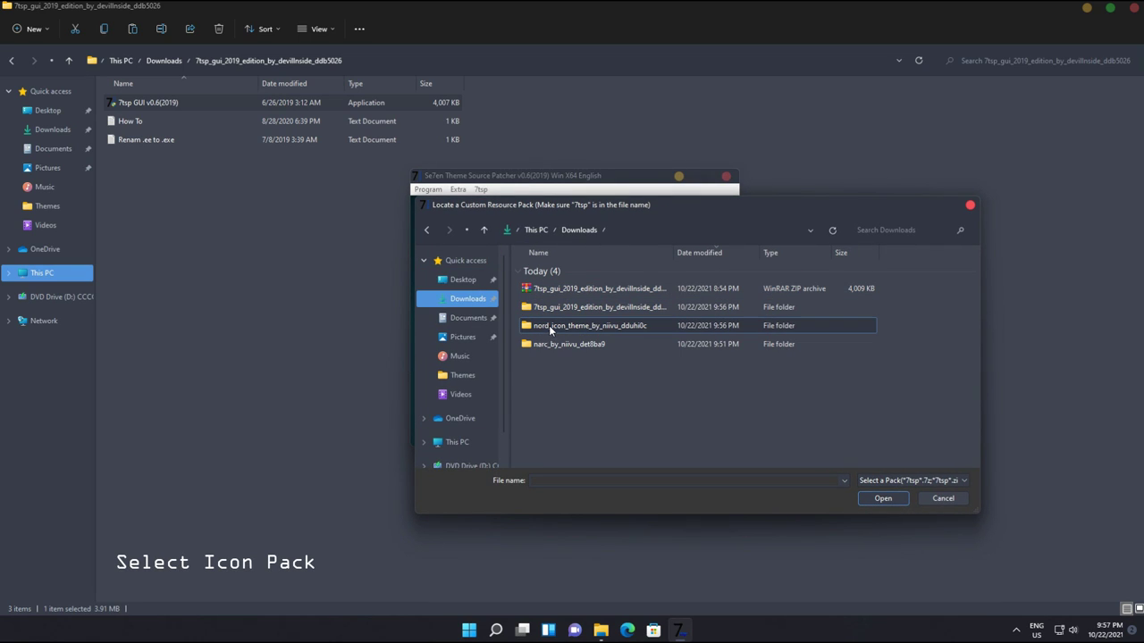
double_click(589, 326)
double_click(582, 271)
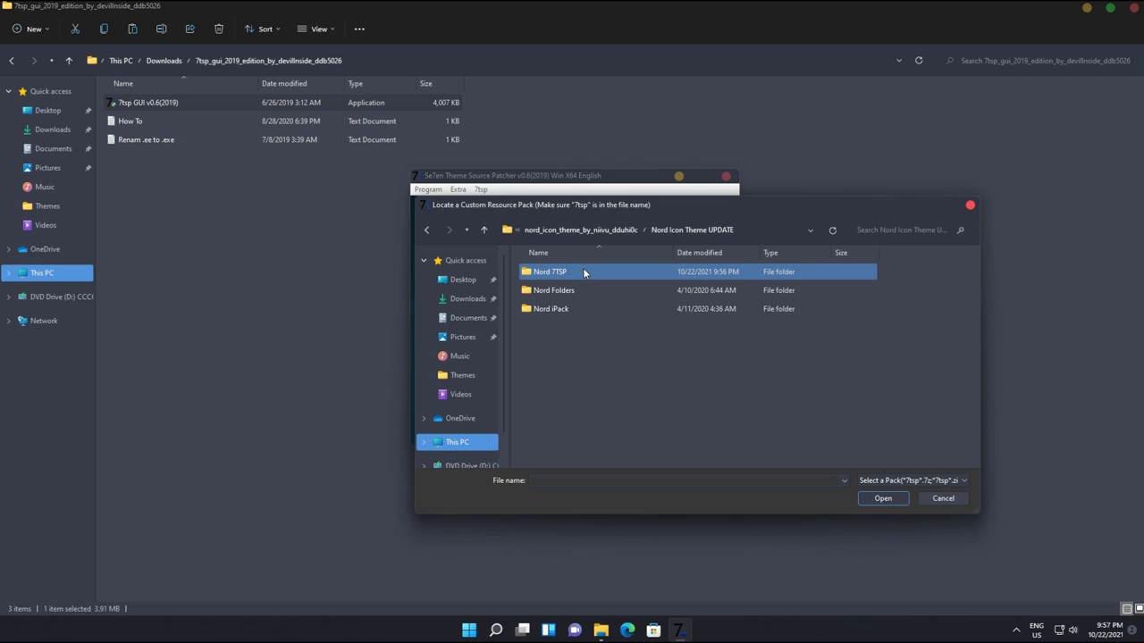
double_click(563, 273)
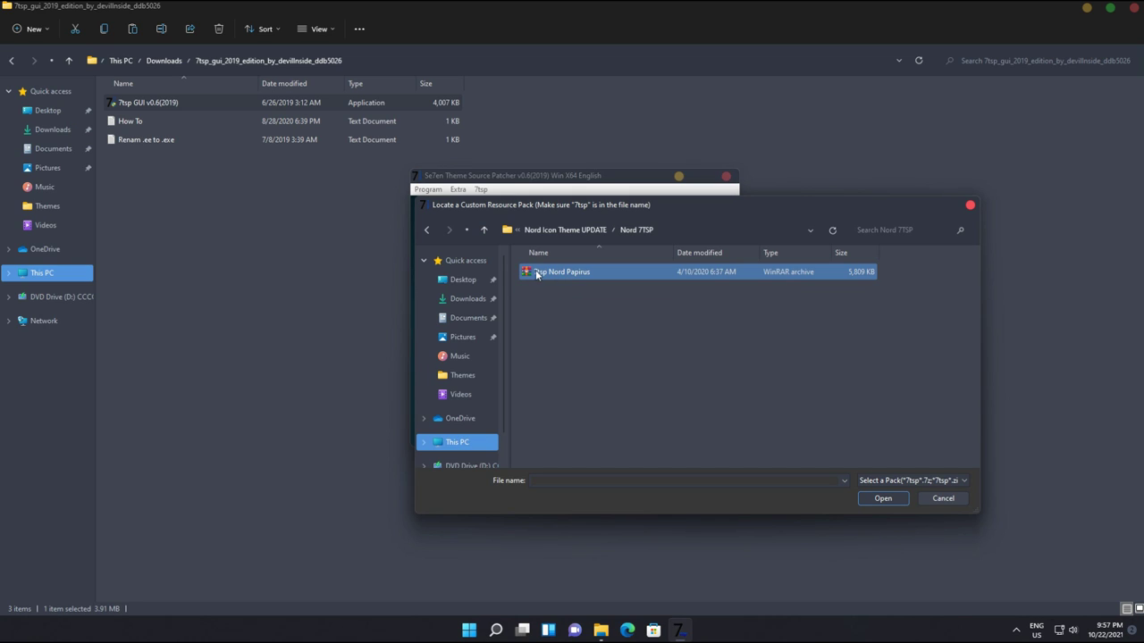
double_click(574, 271)
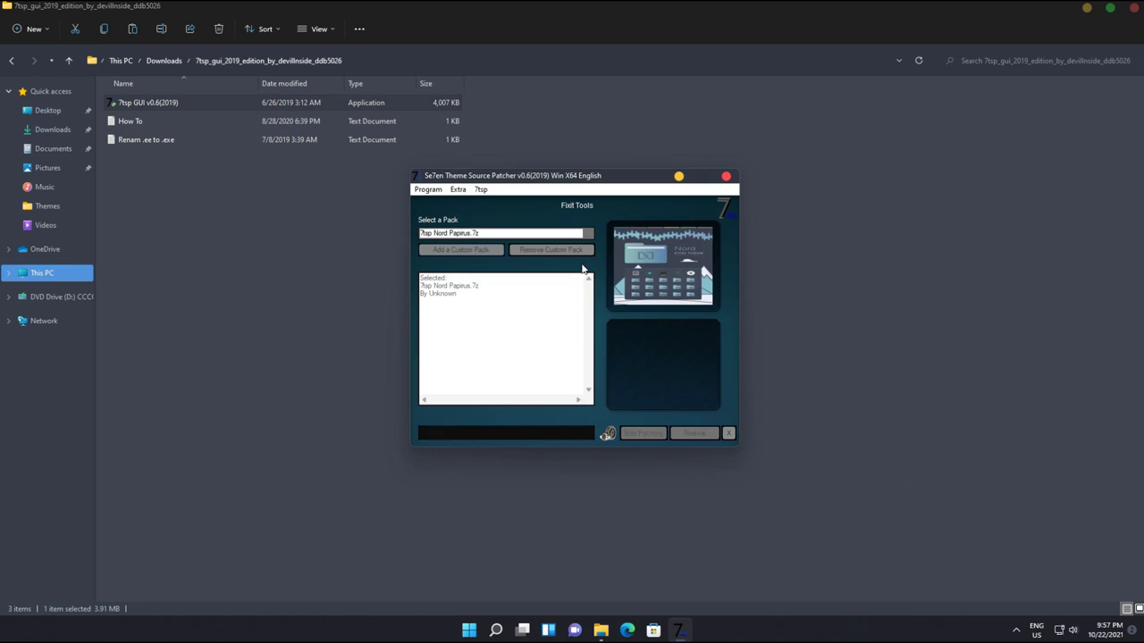
Step: Patch the system with the Nord Papirus pack, creating a restore point, and reboot Windows to apply the icons
click(641, 434)
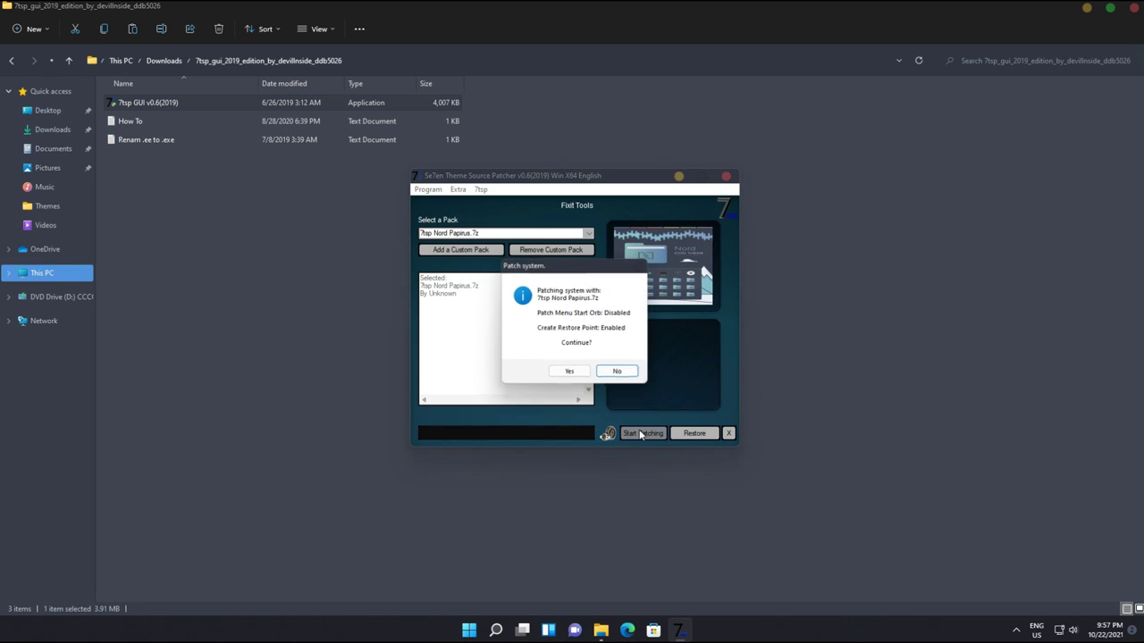
click(570, 376)
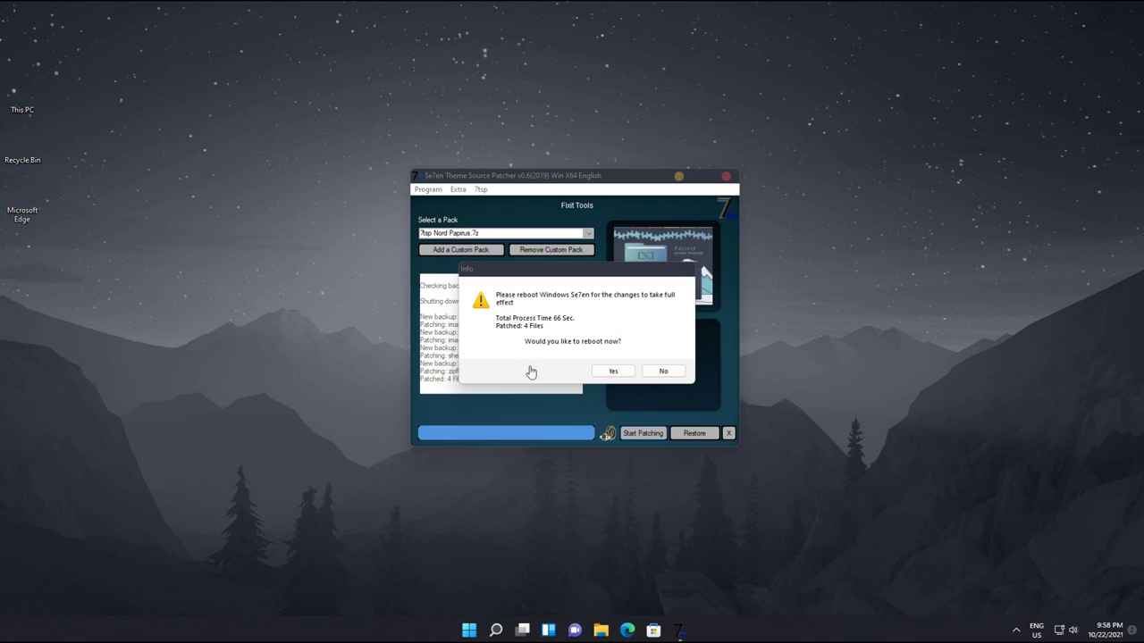
click(613, 372)
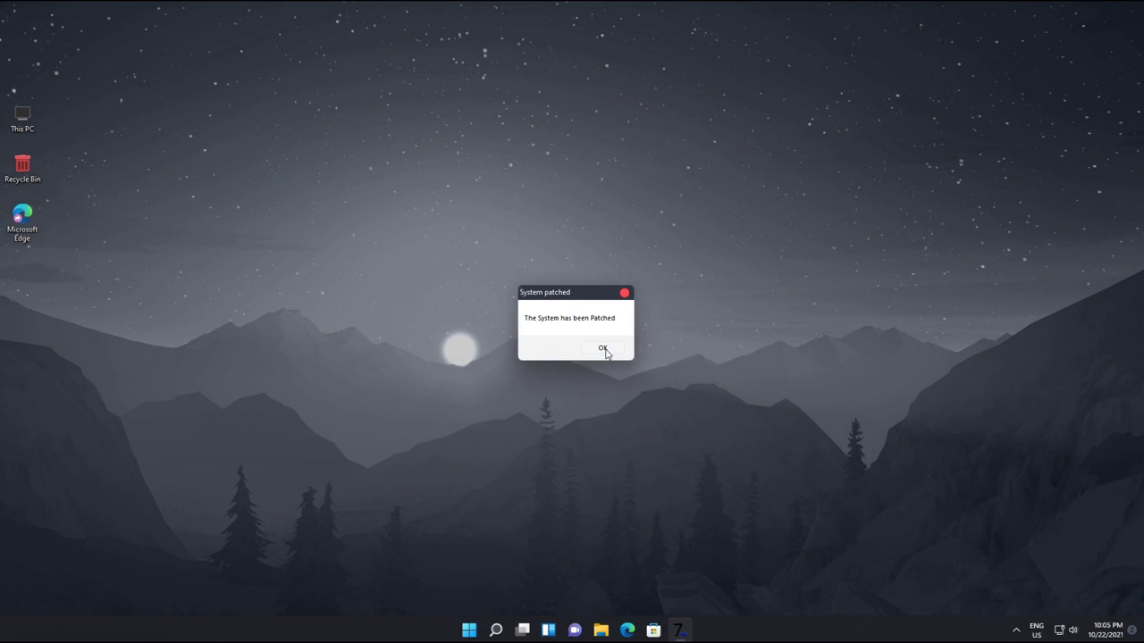
click(604, 347)
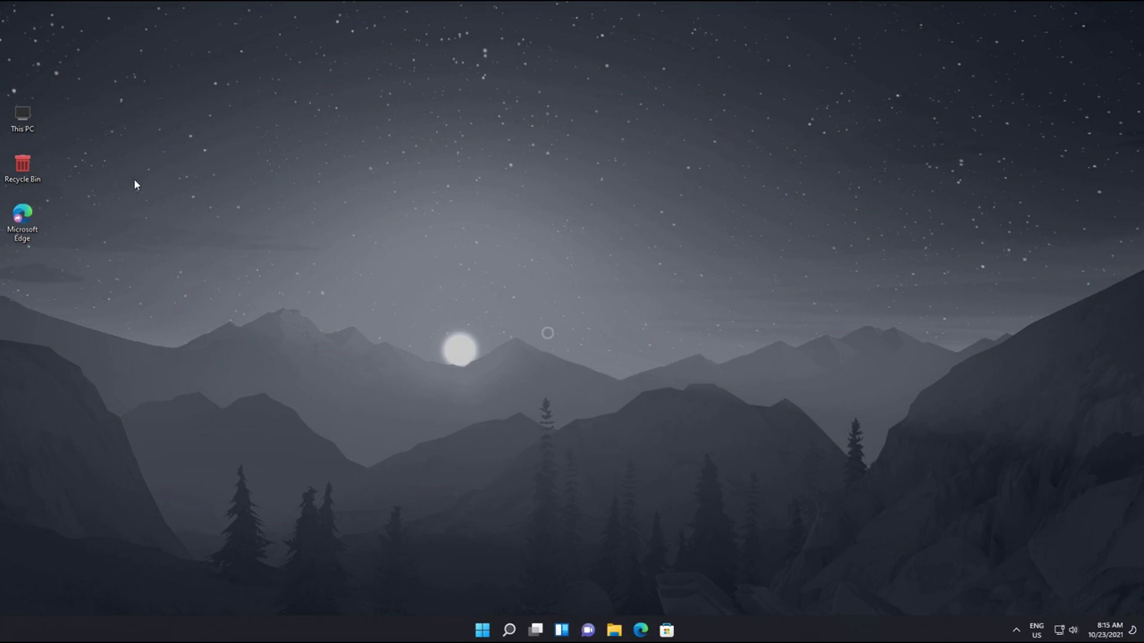
Step: Open the Downloads folder in a maximized window and extract the OldNewExplorer archive to its own folder with default options
double_click(37, 119)
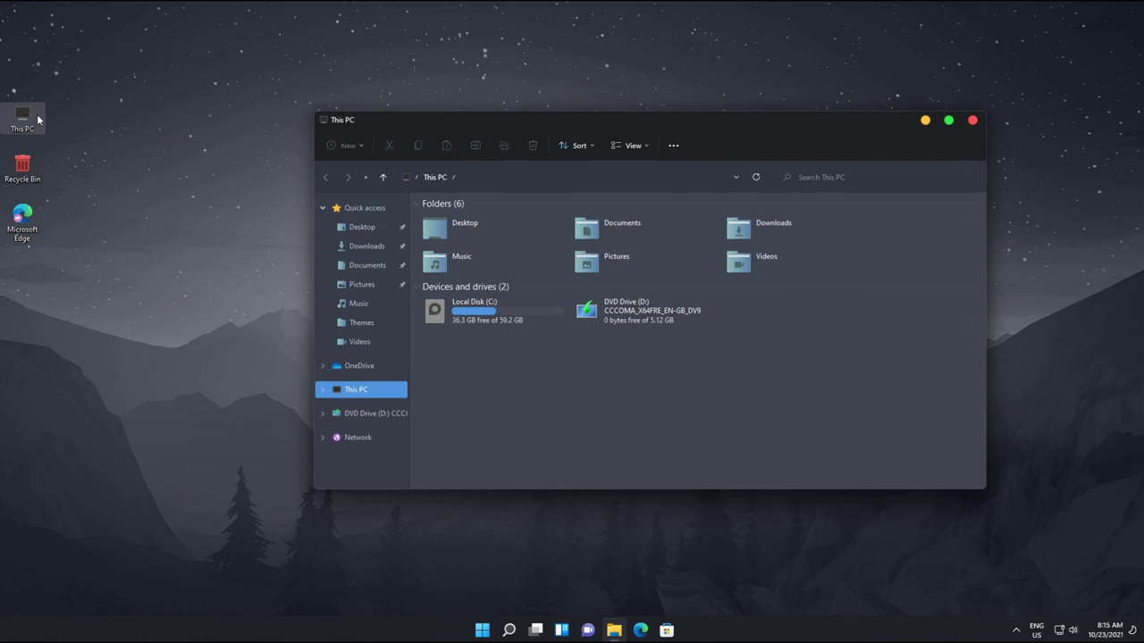
click(364, 246)
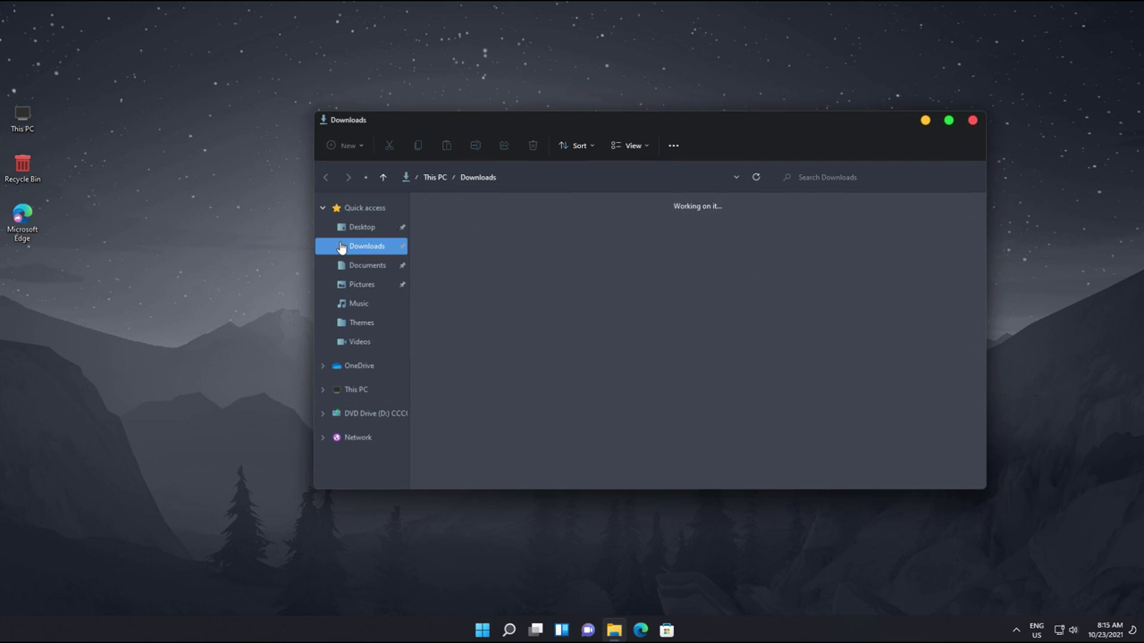
double_click(747, 134)
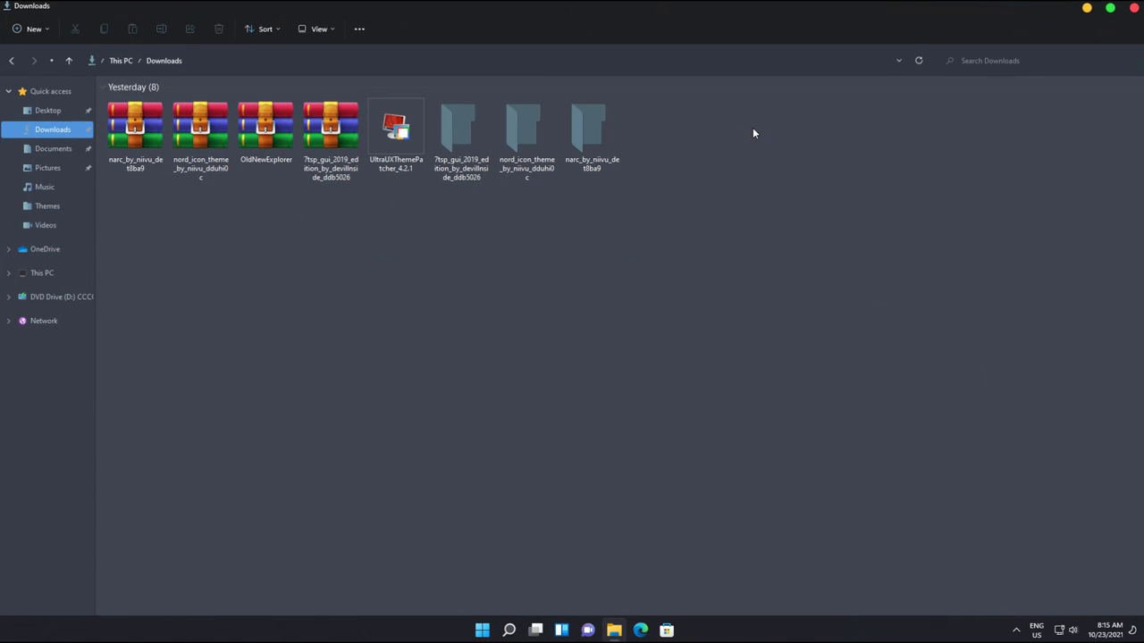
right_click(273, 143)
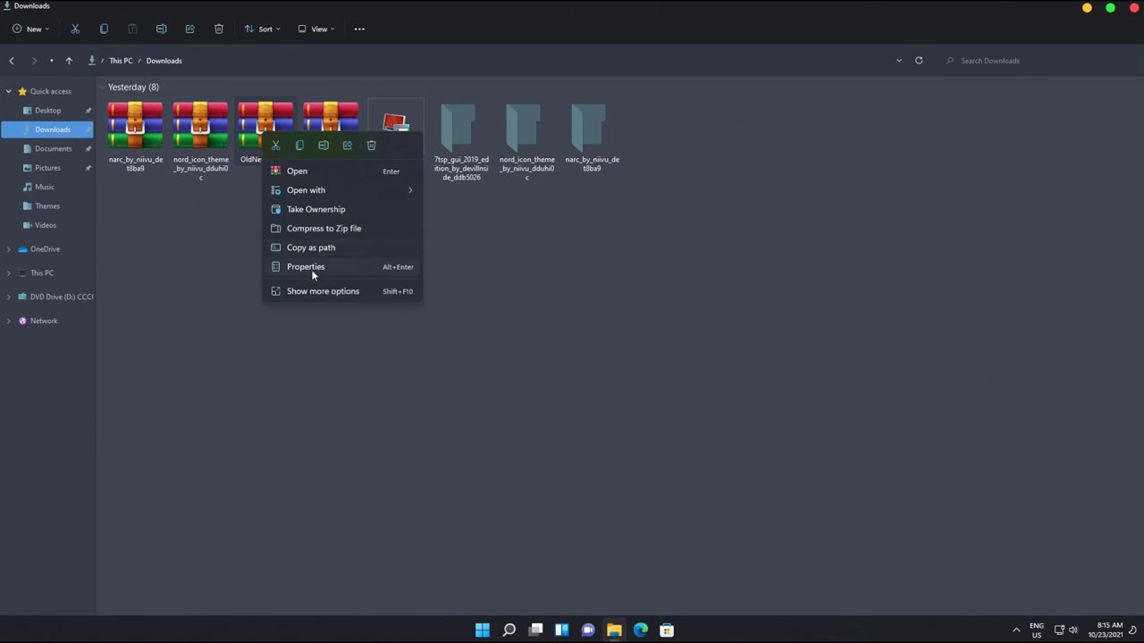
click(309, 289)
click(353, 336)
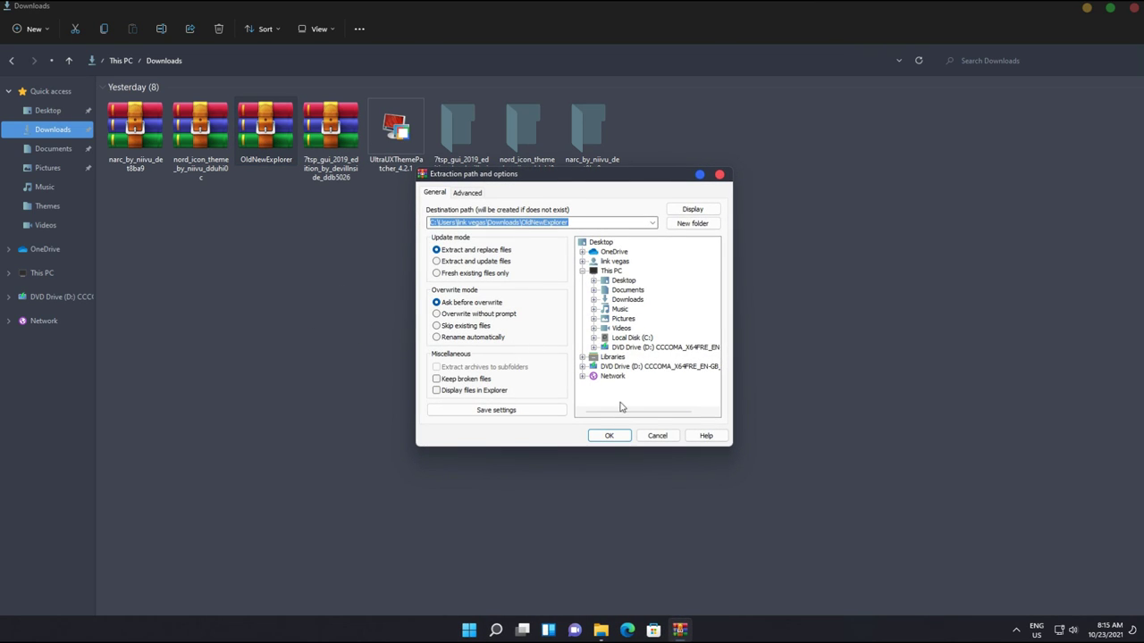
click(608, 435)
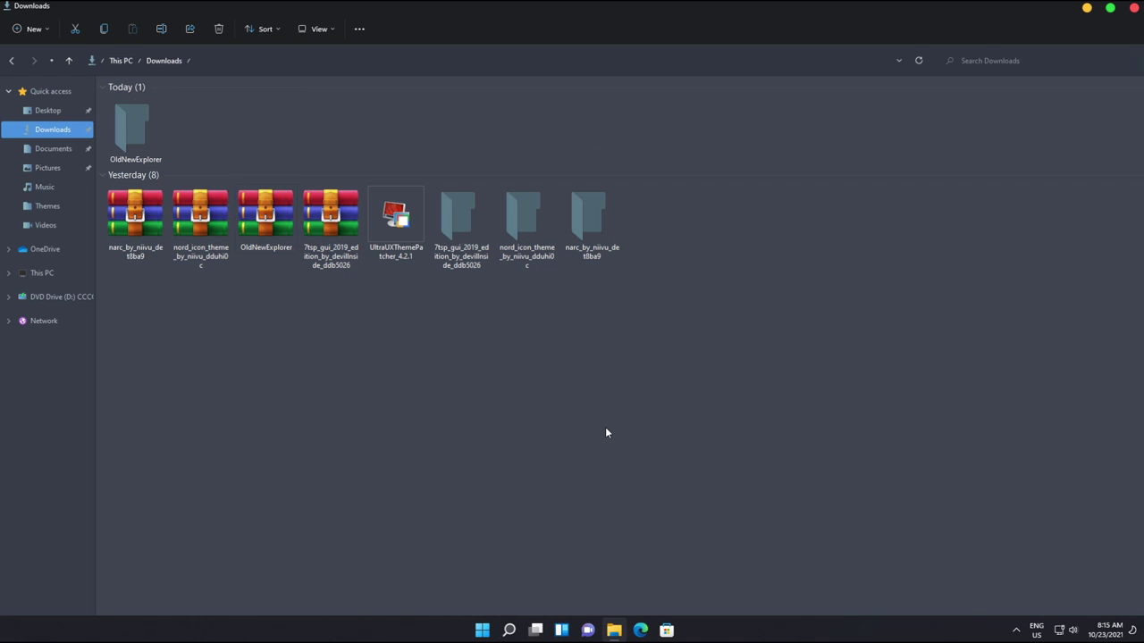
Step: Run OldNewExplorerCfg from the extracted OldNewExplorer folder, install its shell extension with administrator permission, and close the configuration
double_click(134, 128)
click(135, 140)
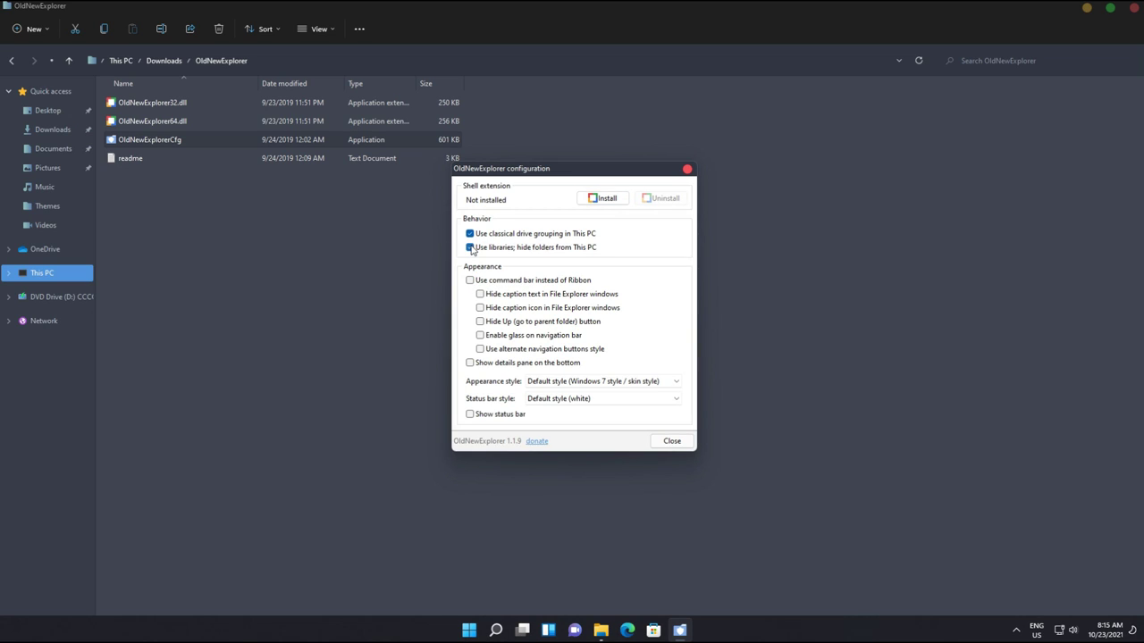
click(478, 415)
click(607, 198)
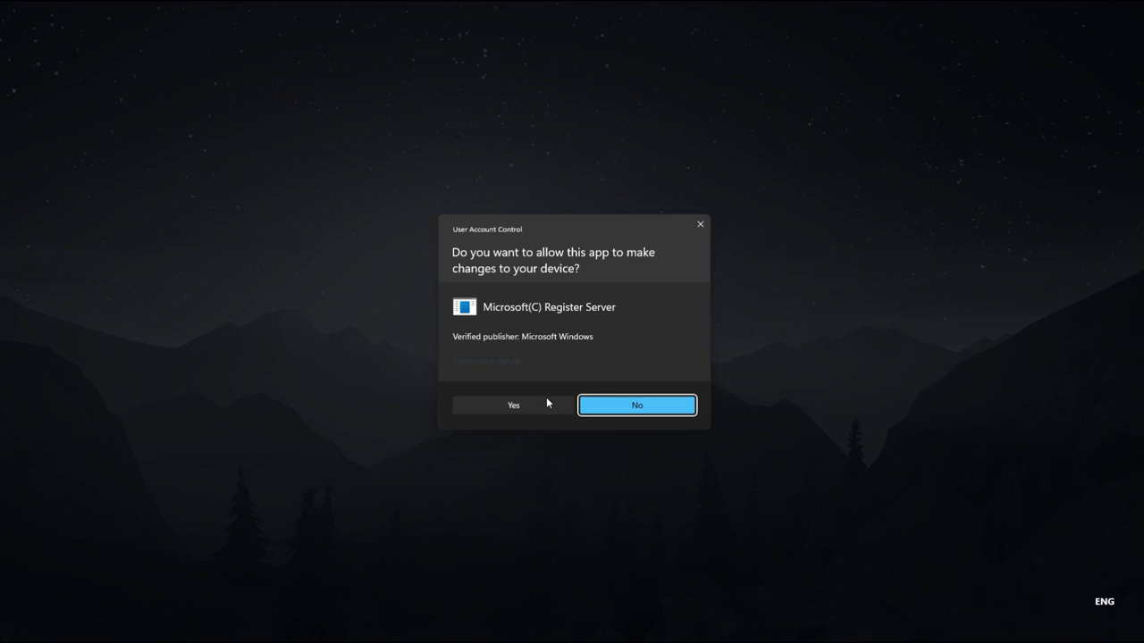
click(547, 403)
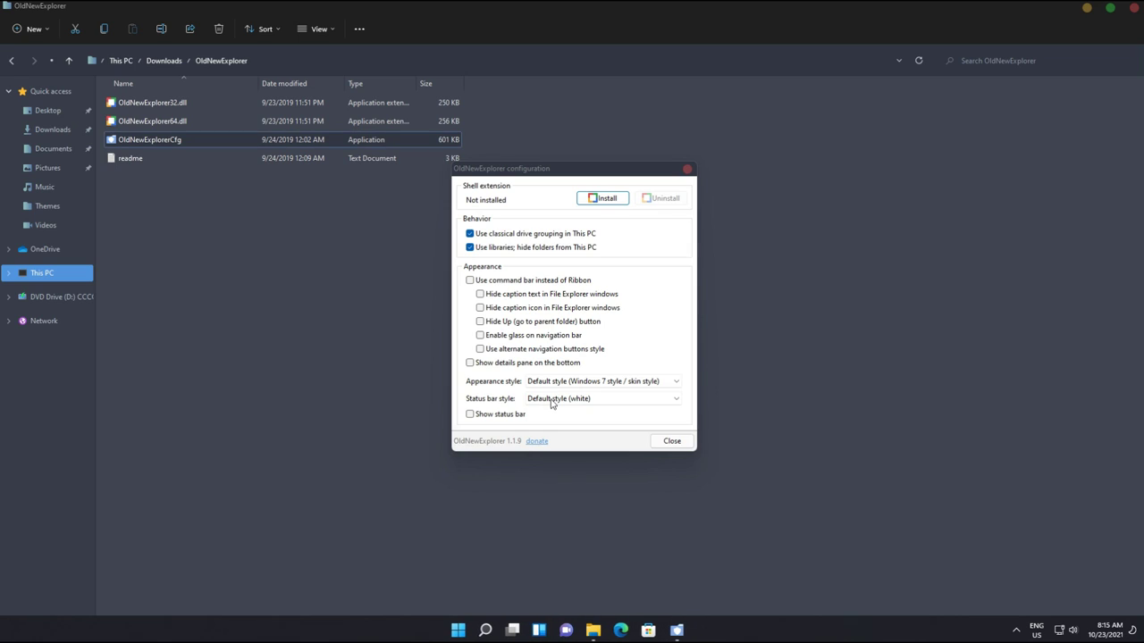
click(691, 631)
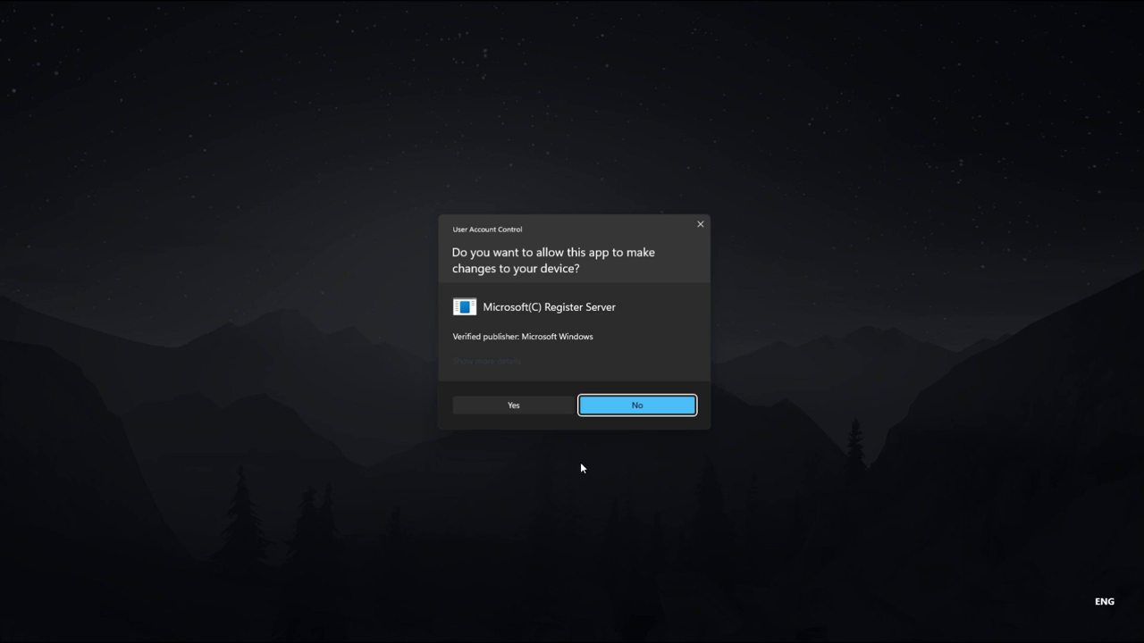
click(528, 409)
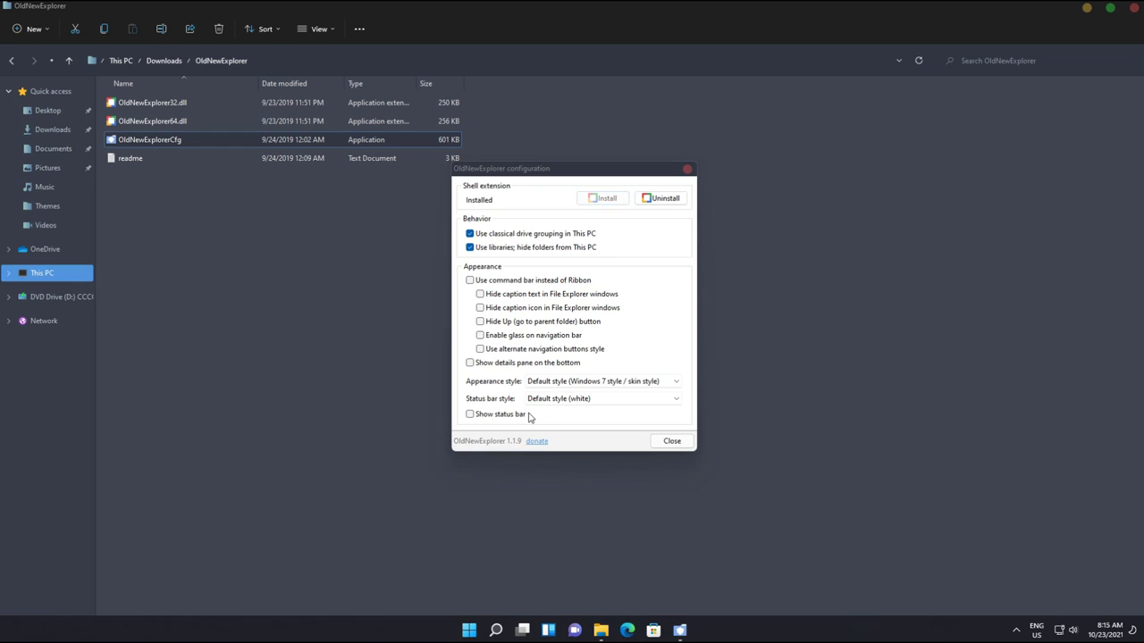
click(672, 441)
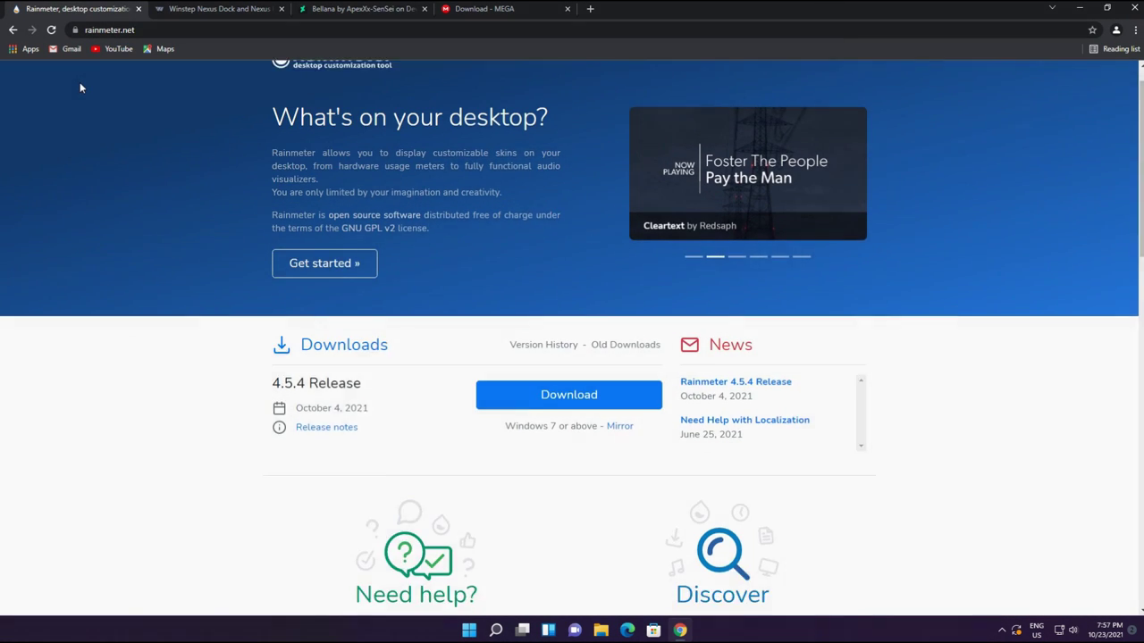
Step: In Chrome, download Rainmeter 4.5.4 from rainmeter.net and the free Winstep Nexus dock from winstep.net
scroll(81, 100, down, 2)
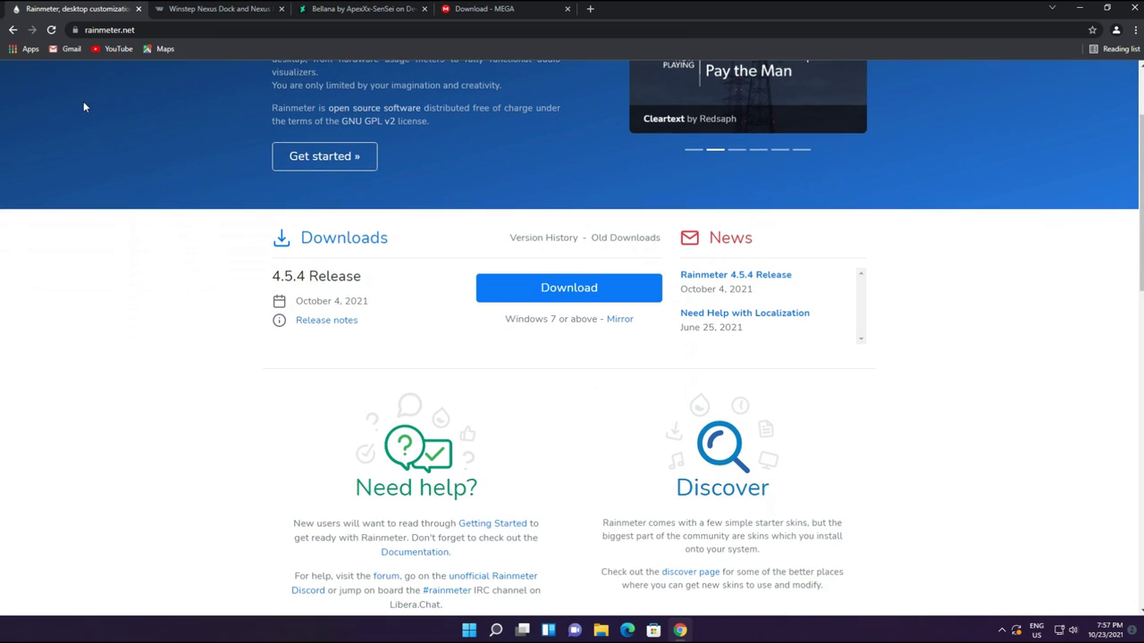
click(616, 258)
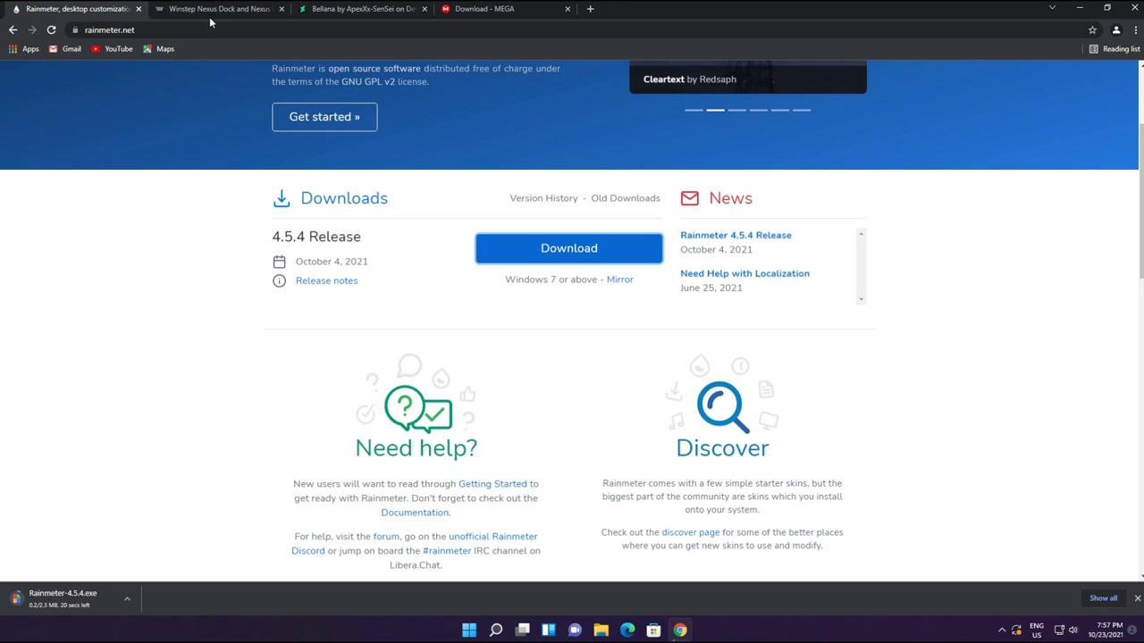
click(209, 16)
scroll(212, 113, down, 3)
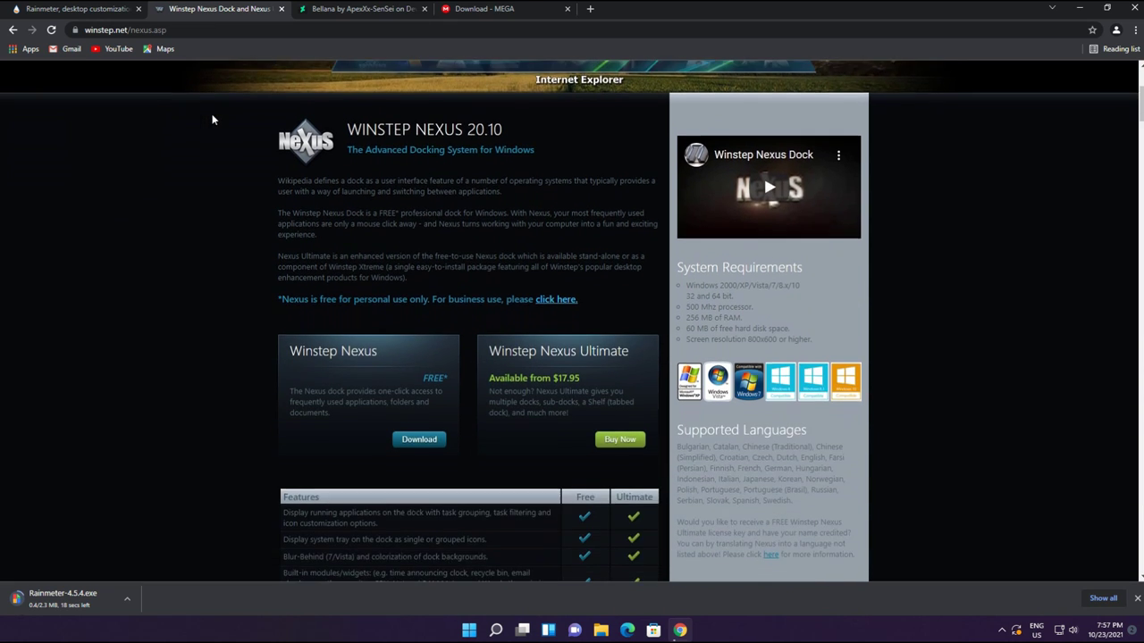
scroll(210, 134, down, 2)
click(420, 320)
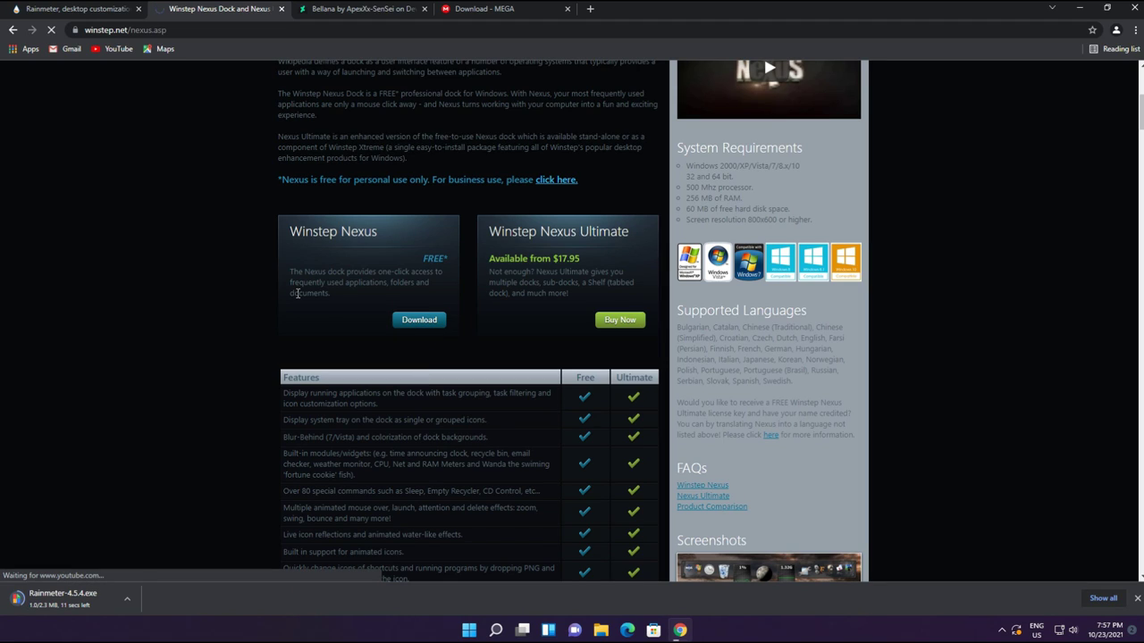
Step: Download the Bellana skin from its DeviantArt page and Theme_Folder Windows 11.rar from MEGA
click(370, 14)
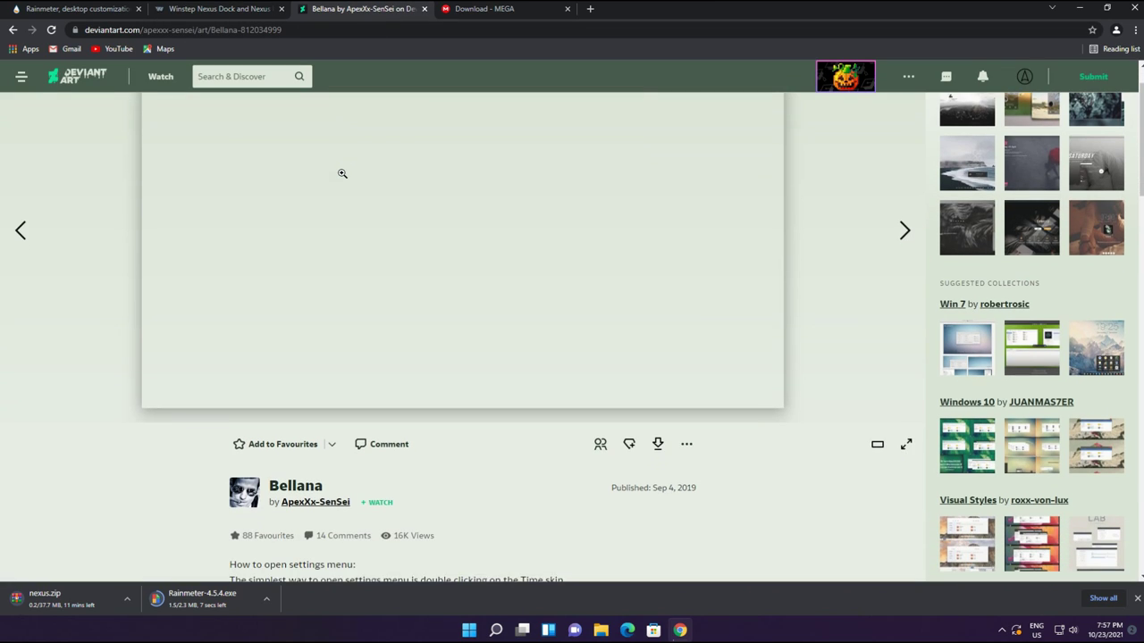
scroll(343, 173, down, 2)
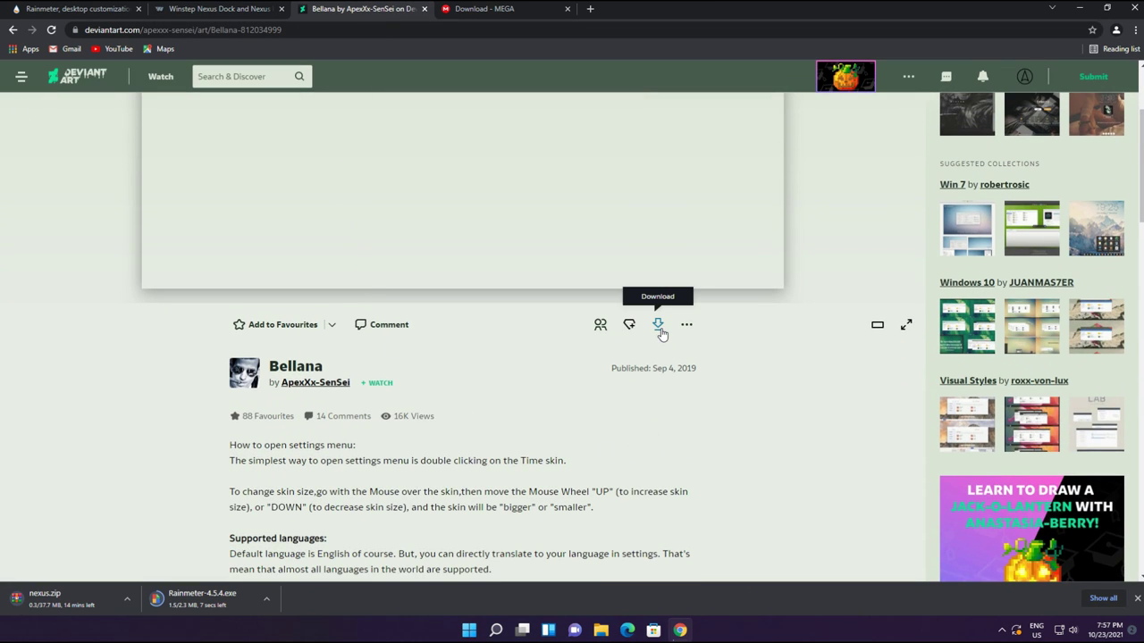
click(661, 333)
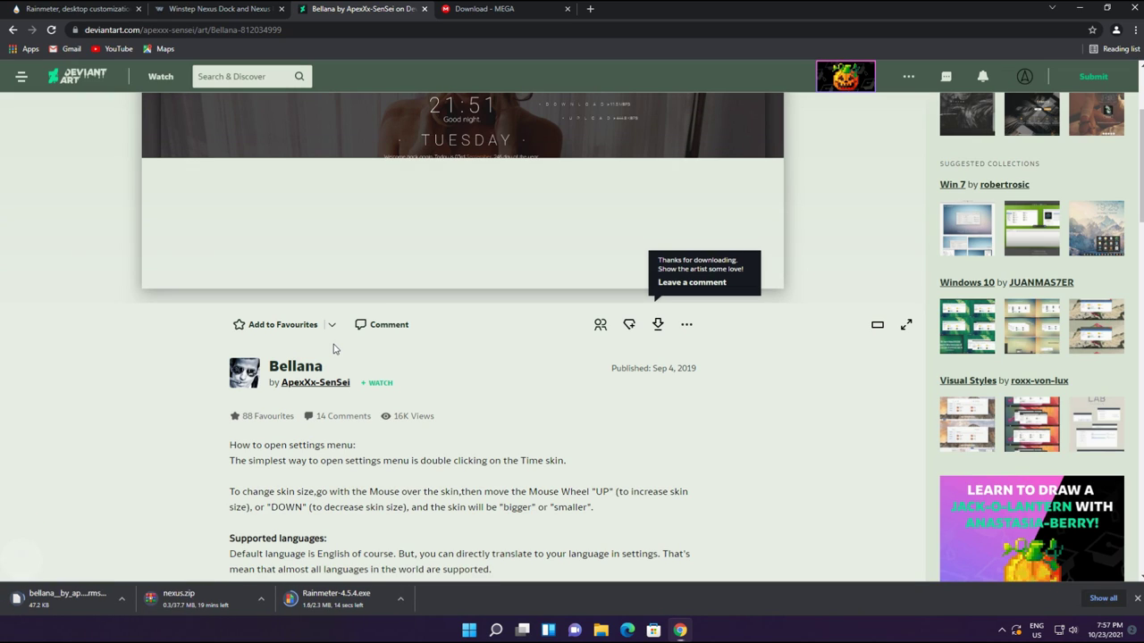
click(514, 10)
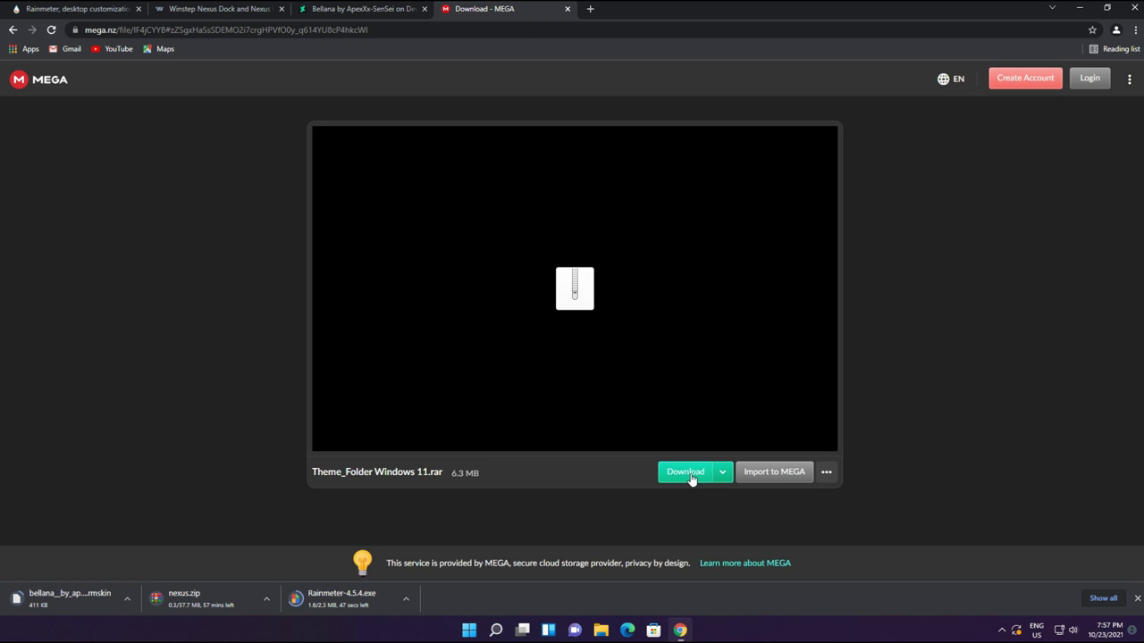
click(685, 474)
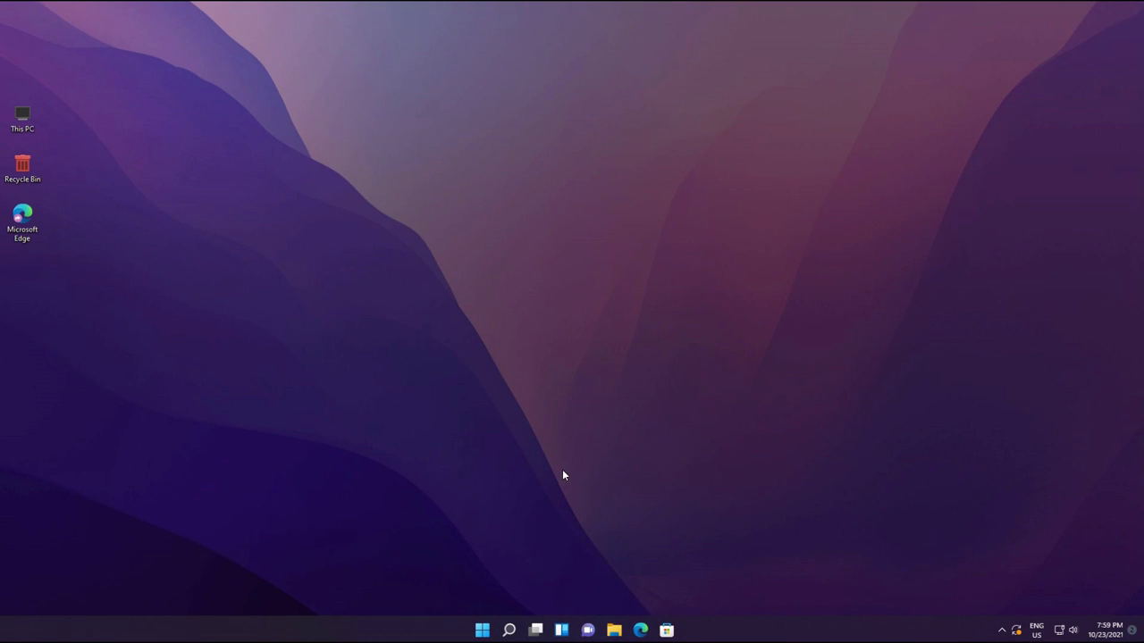
Step: Run NexusSetup.exe from the Nexus archive in File Explorer's Downloads folder, allow it administrator permission, and choose English as setup language
double_click(23, 119)
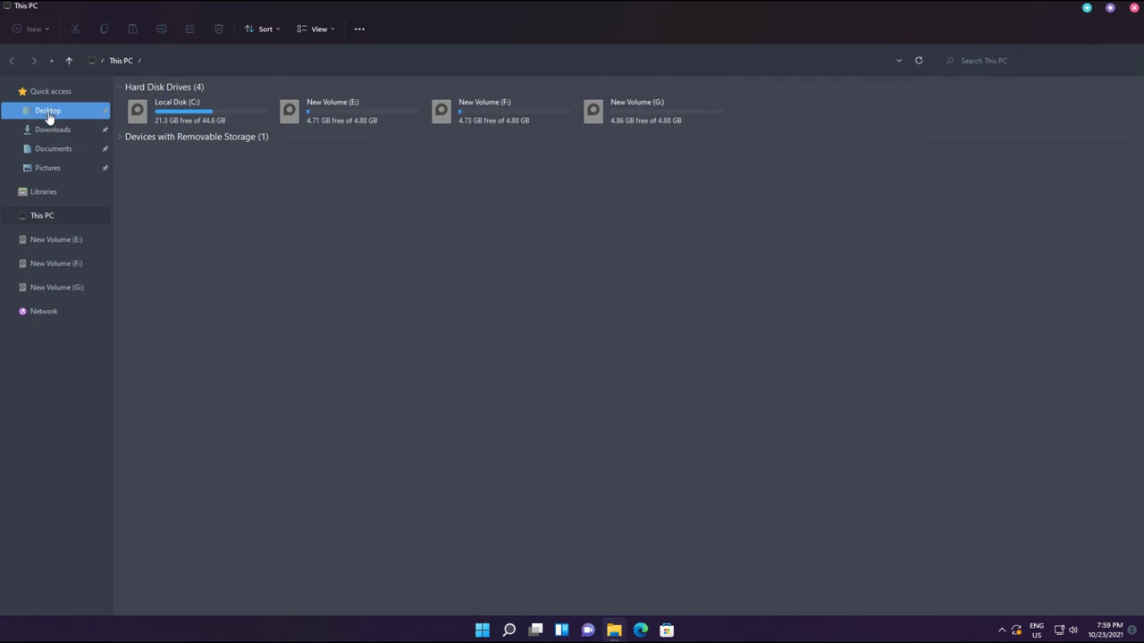
click(50, 131)
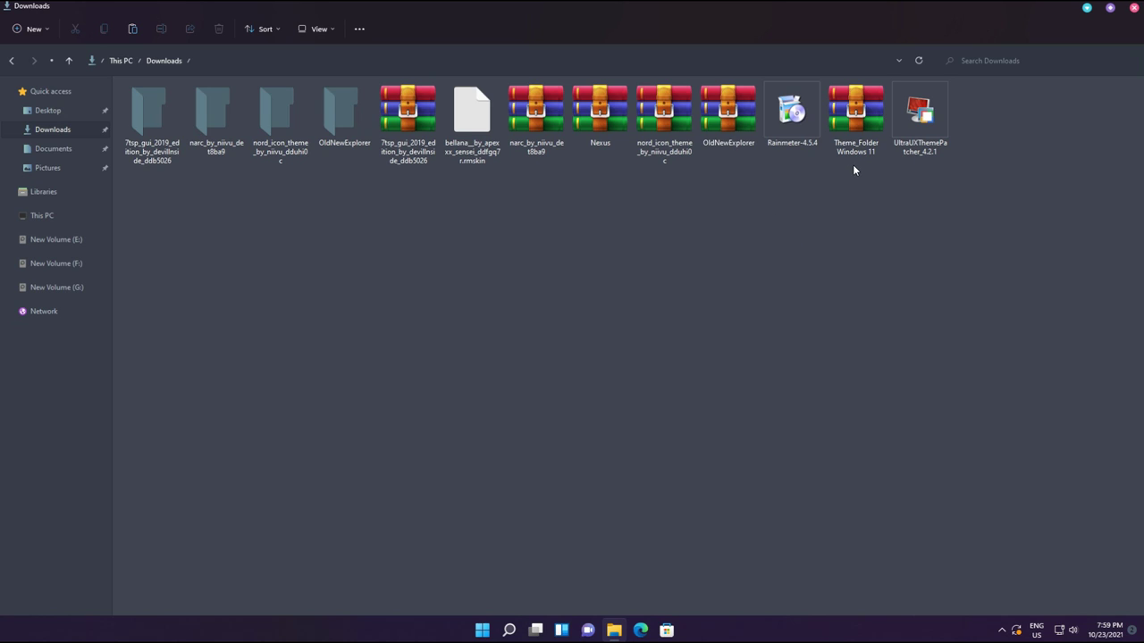
click(617, 114)
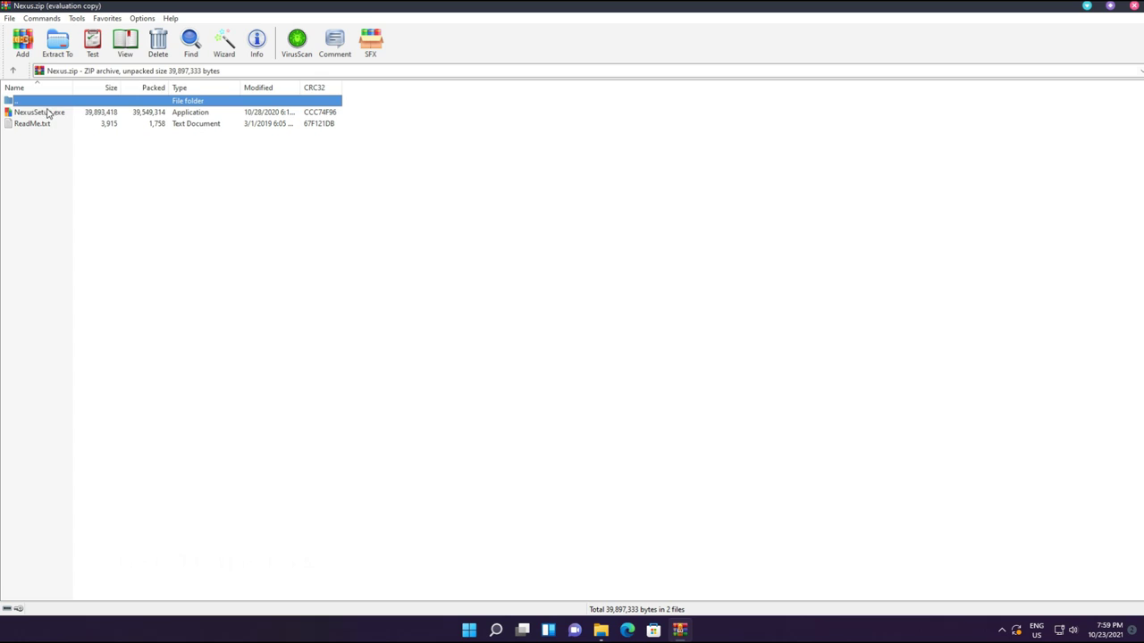
click(50, 113)
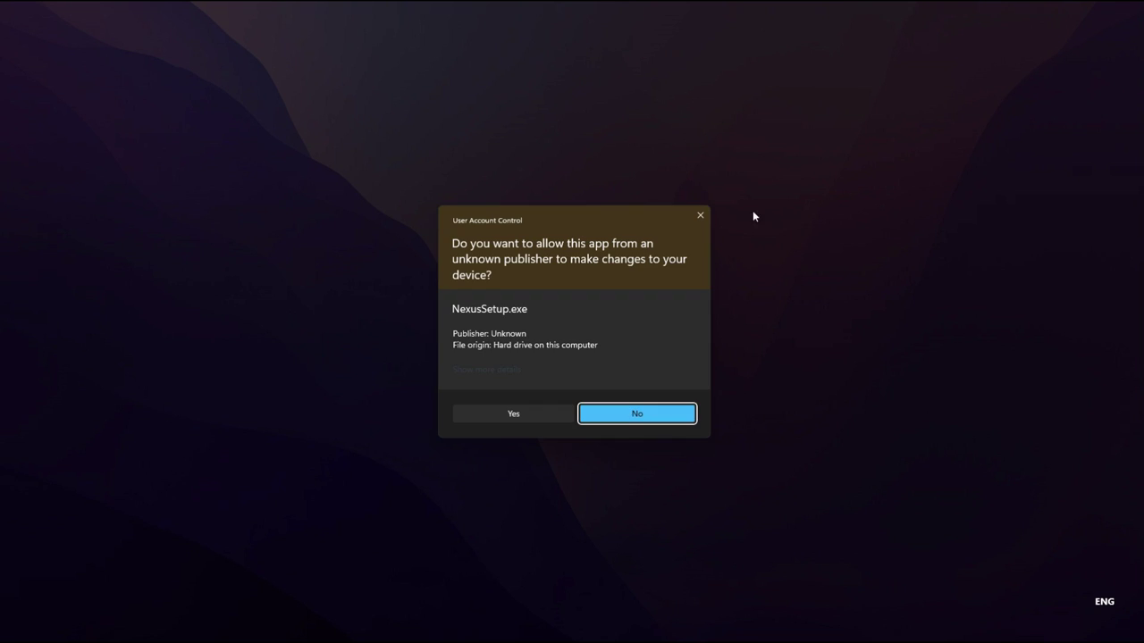
click(541, 416)
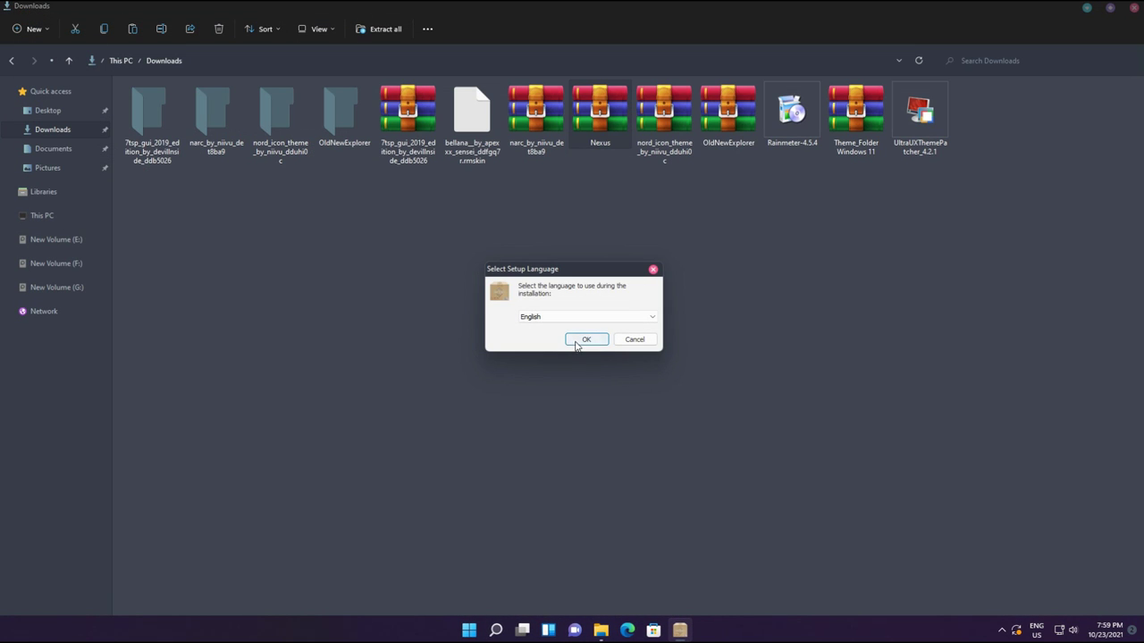
click(577, 342)
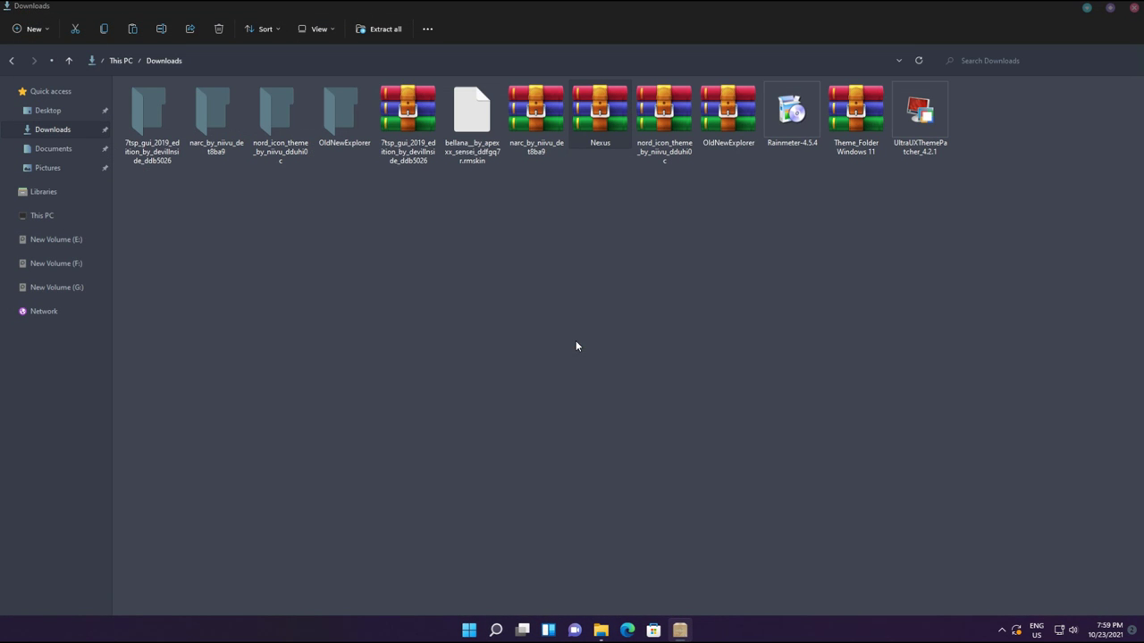
Step: Accept the Nexus 20.10 license agreement, install with default settings, and finish setup with Launch Nexus enabled
click(488, 372)
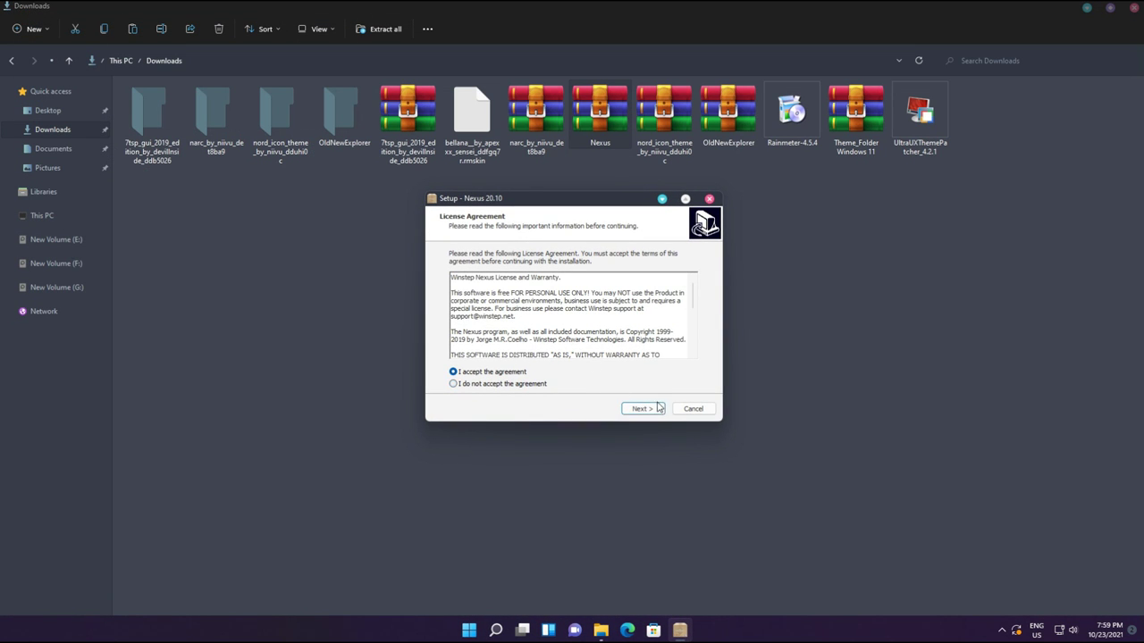
click(663, 410)
click(663, 410)
click(663, 410)
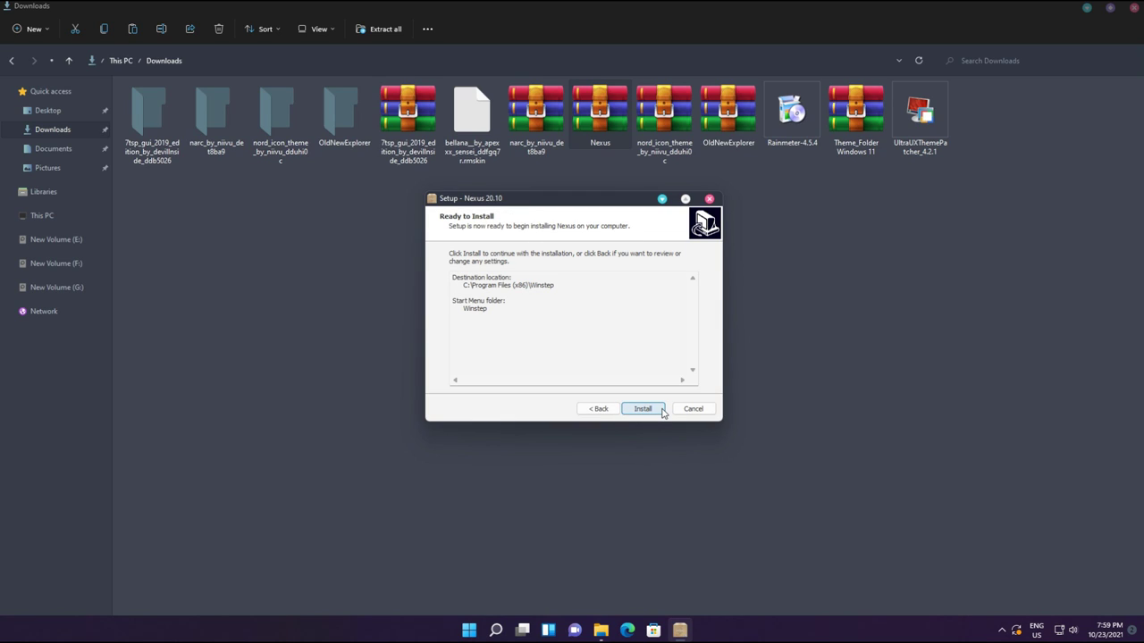
click(663, 411)
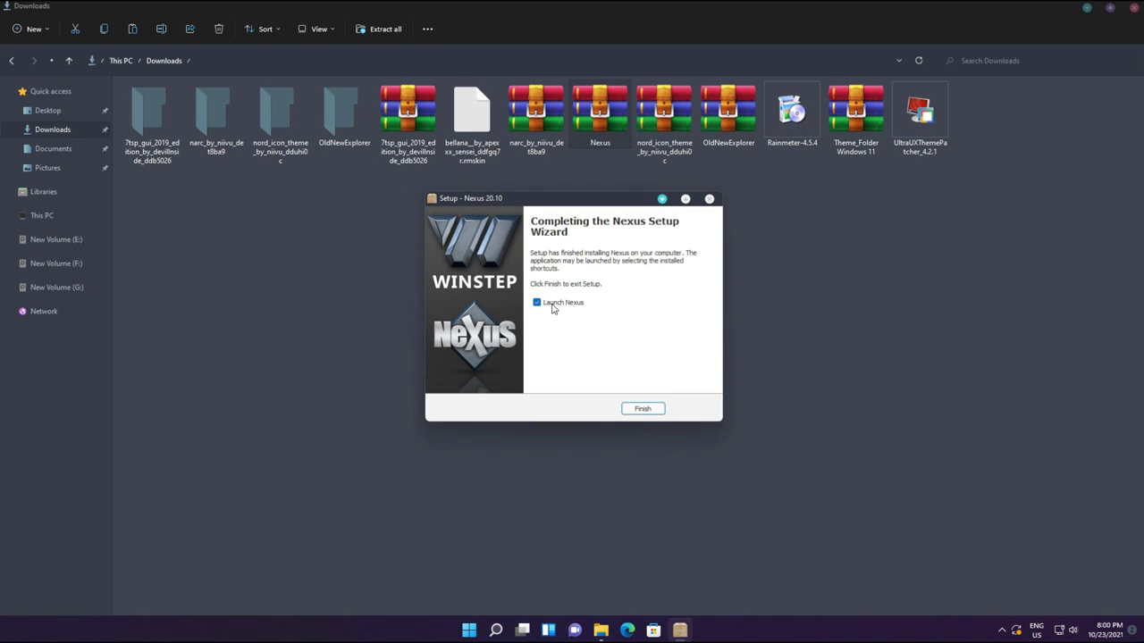
click(644, 409)
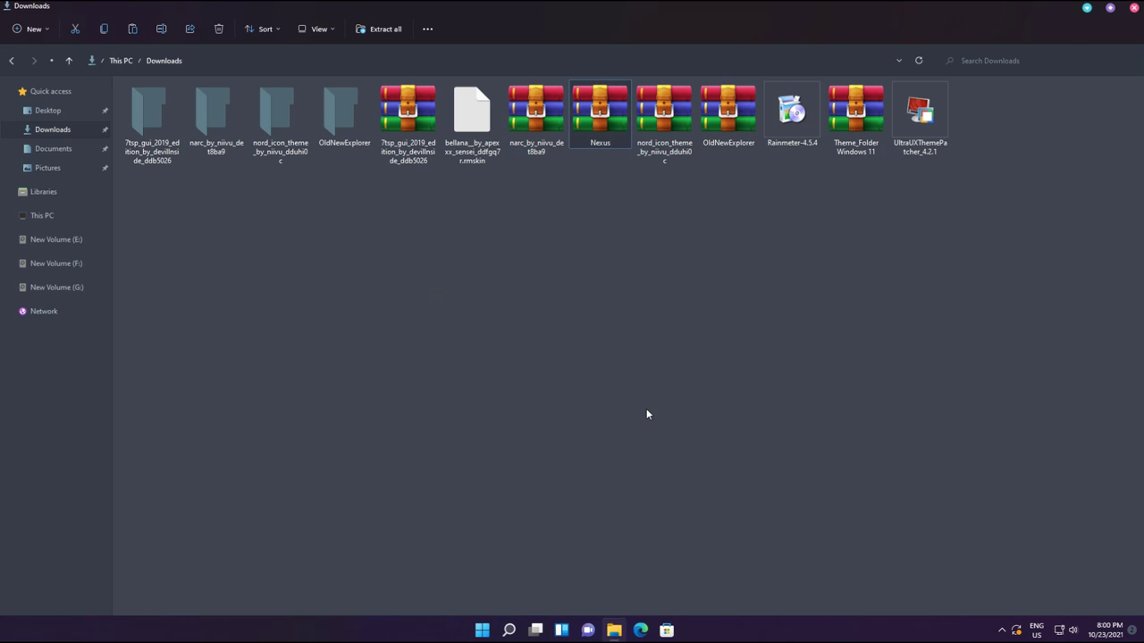
Step: Extract the Theme_Folder Windows 11 archive to its own folder in Downloads with the default extraction options
right_click(839, 130)
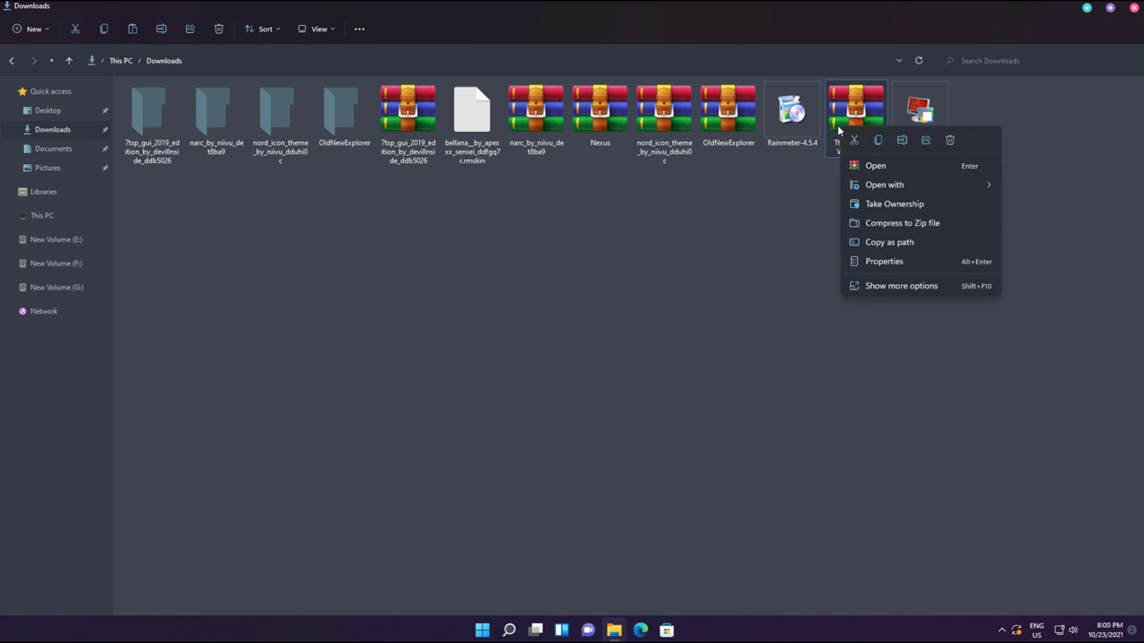
click(883, 286)
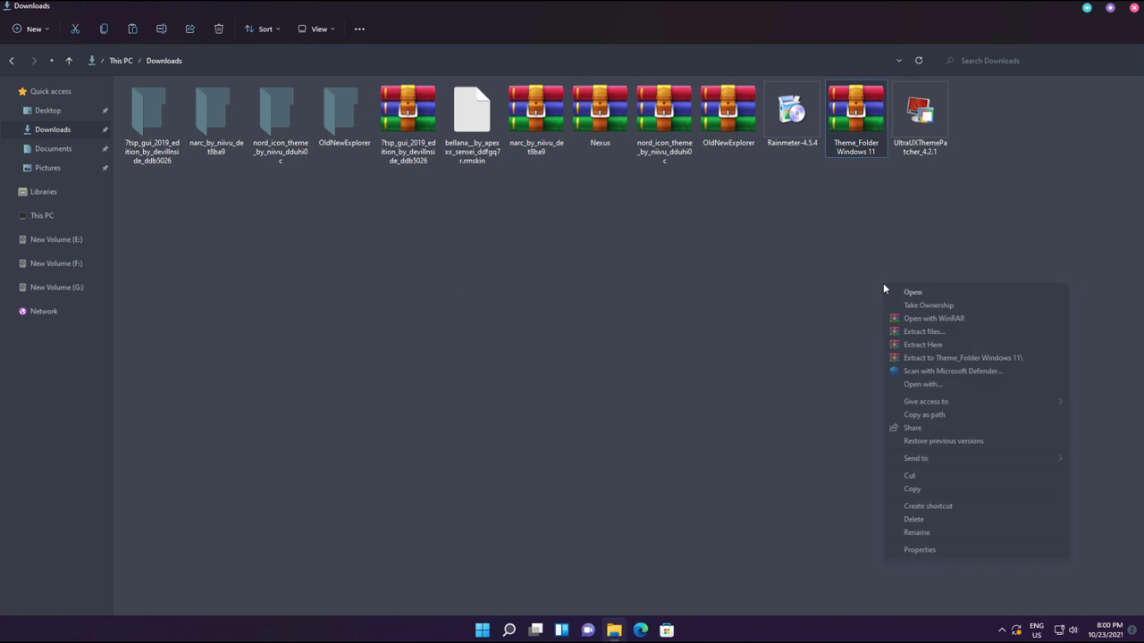
click(921, 332)
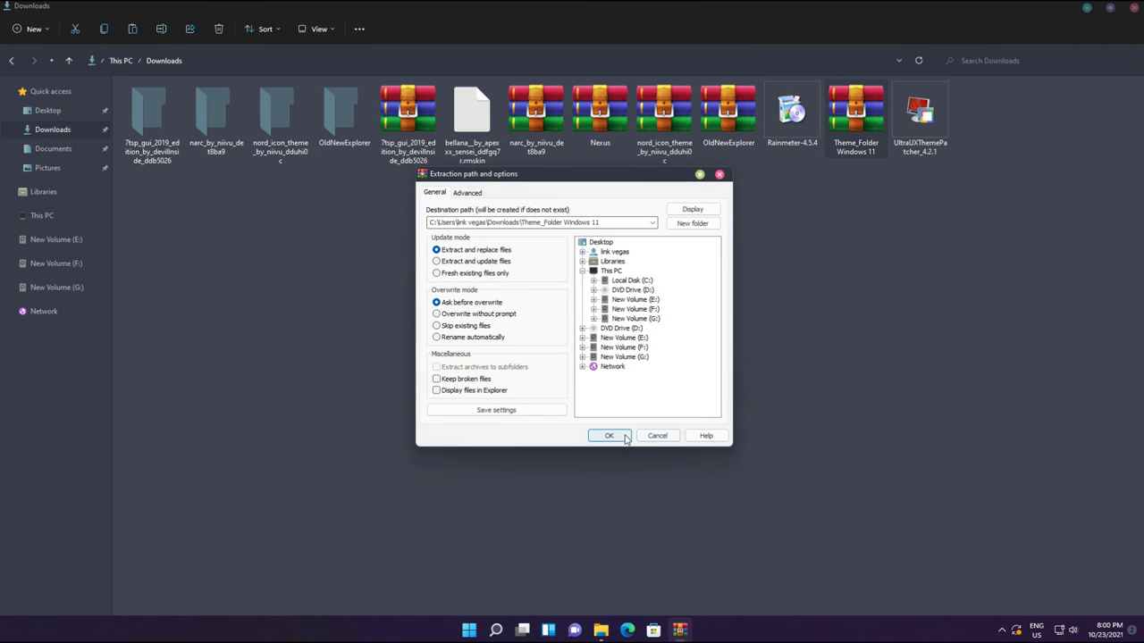
click(615, 436)
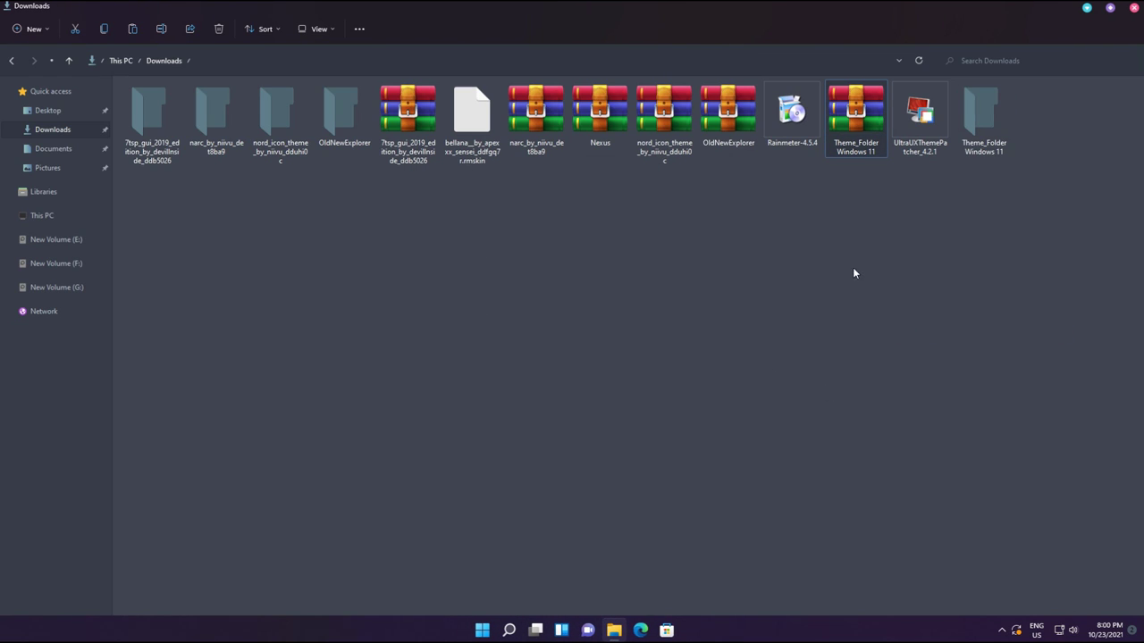
Step: Open the inner Theme_Folder Windows 11 folder and show its contents as large icons
double_click(994, 143)
double_click(175, 105)
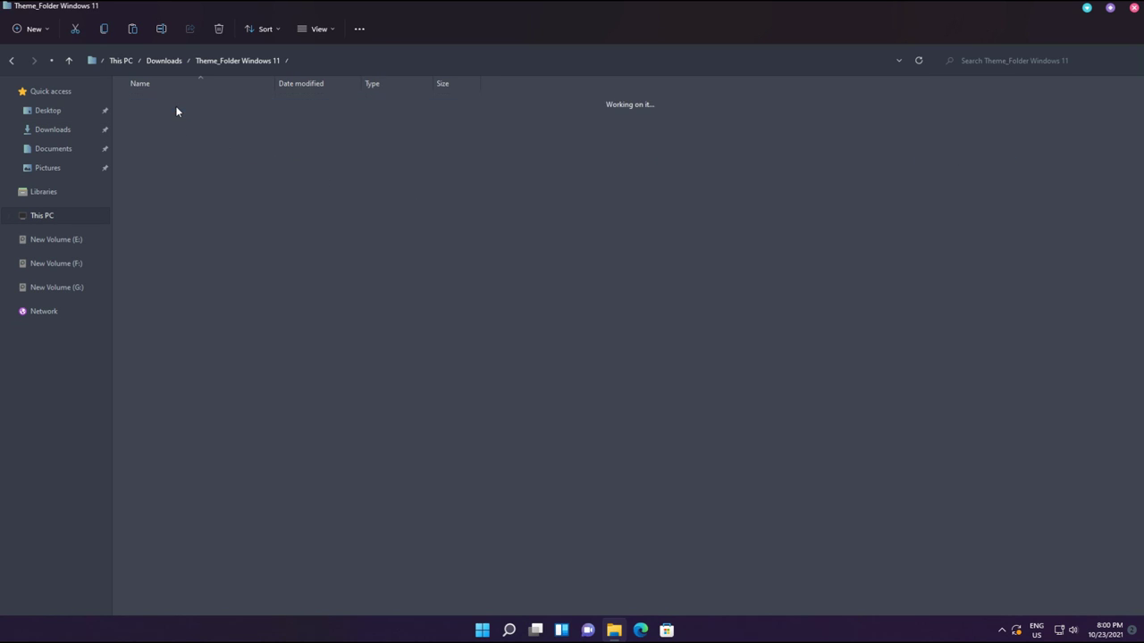
right_click(213, 197)
mouse_move(392, 233)
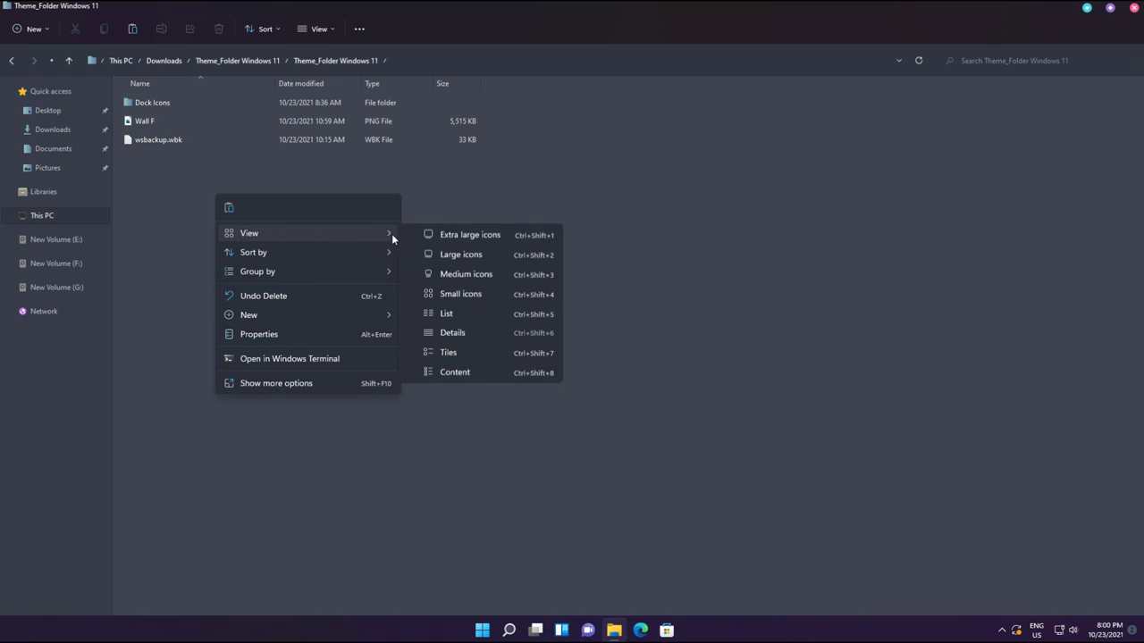
click(485, 256)
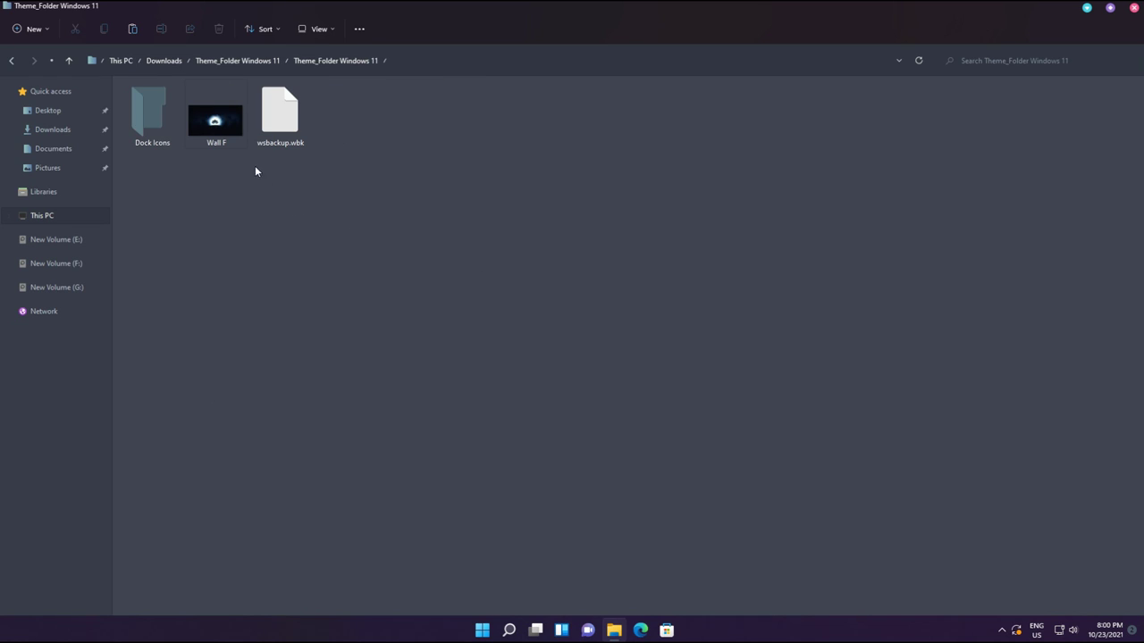
Step: Set the Wall F image as the desktop background and clear the file selection
right_click(201, 110)
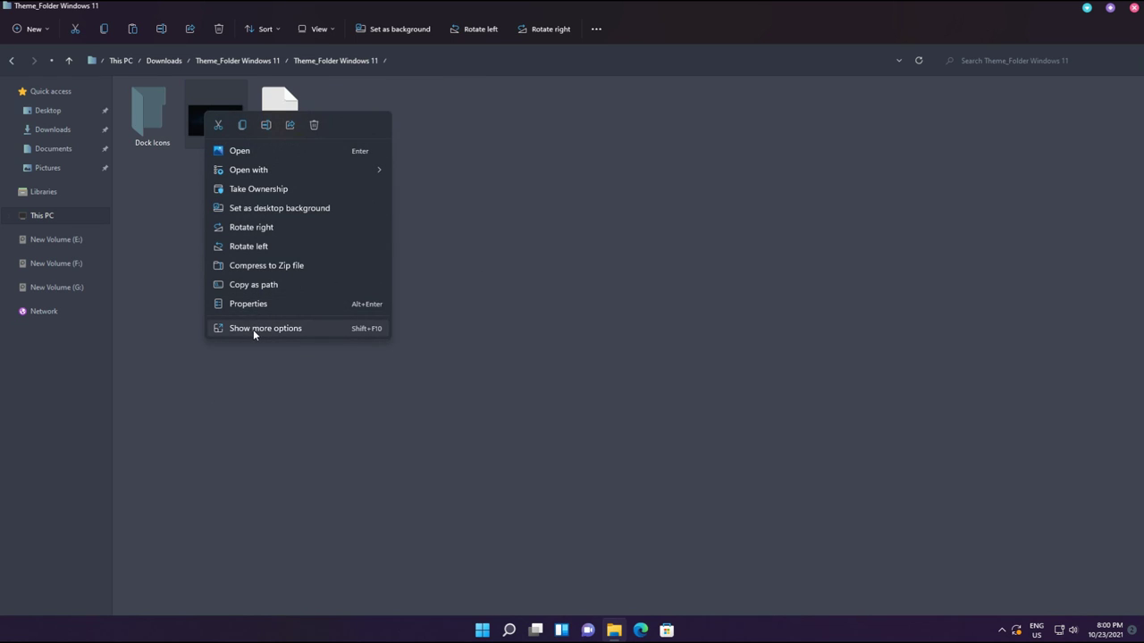
click(252, 329)
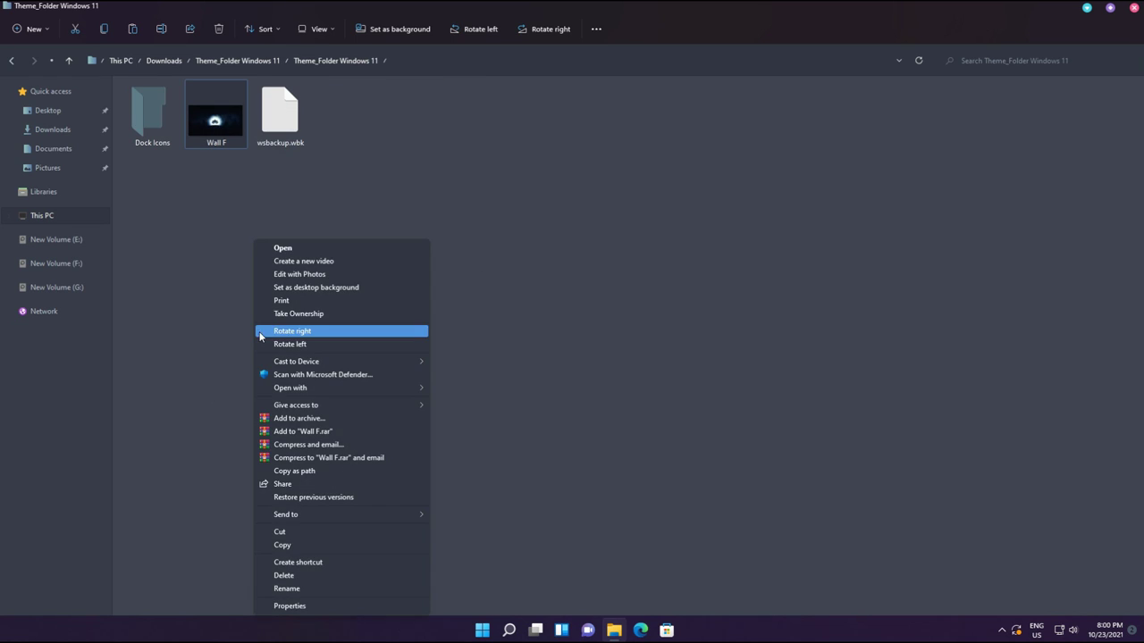
click(303, 288)
click(173, 195)
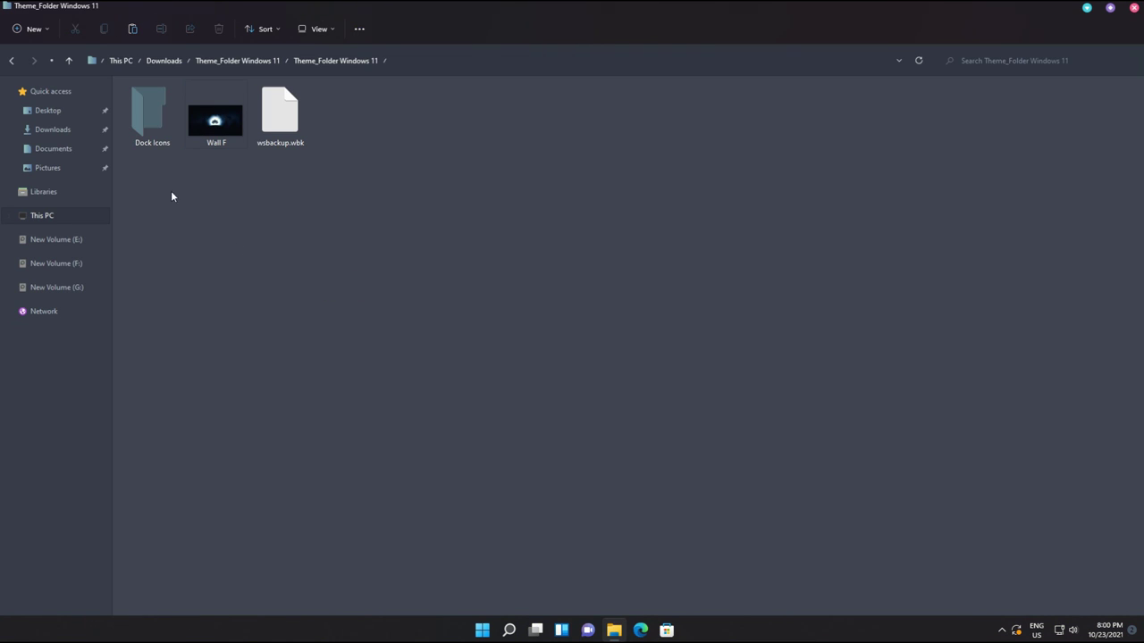
Step: Copy the Dock Icons folder into the root of Local Disk (C:) and close the file window
right_click(148, 111)
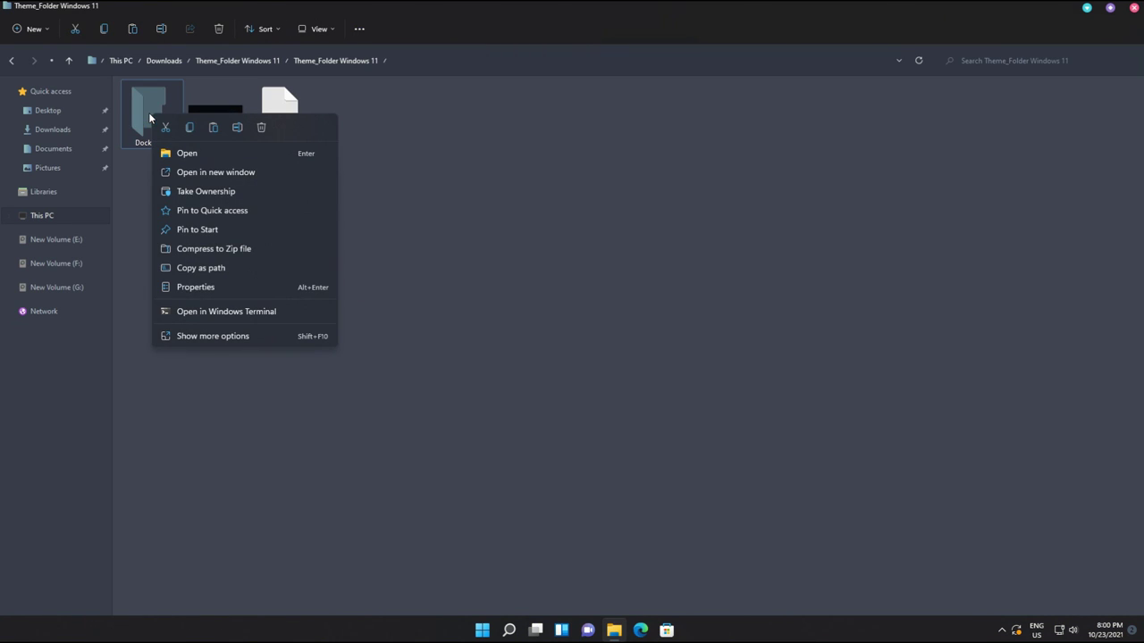
click(212, 339)
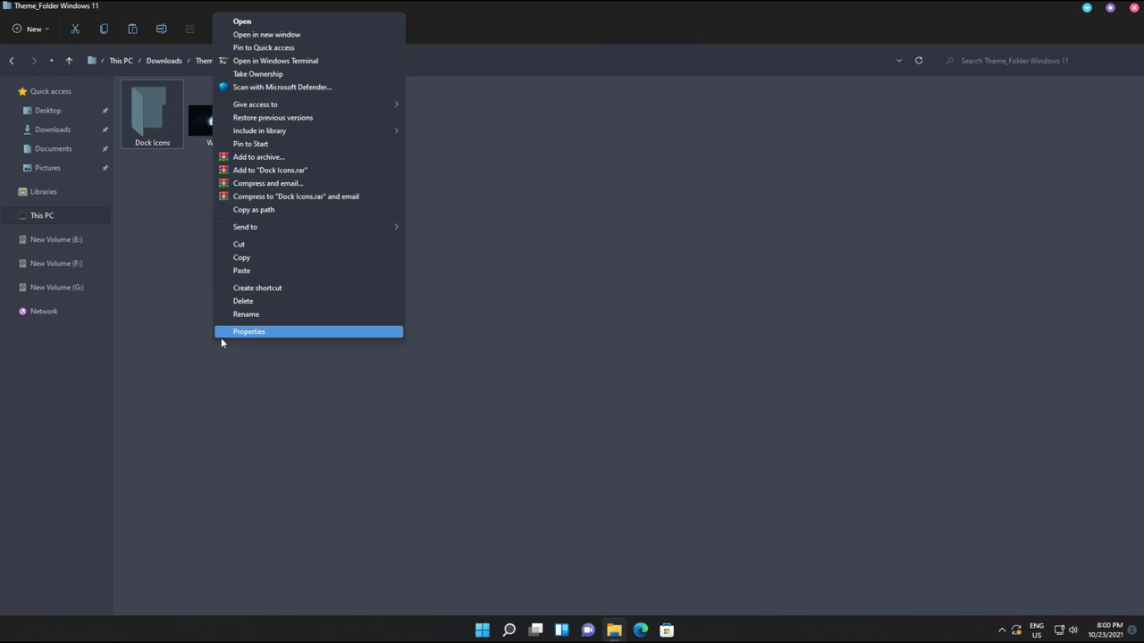
click(252, 259)
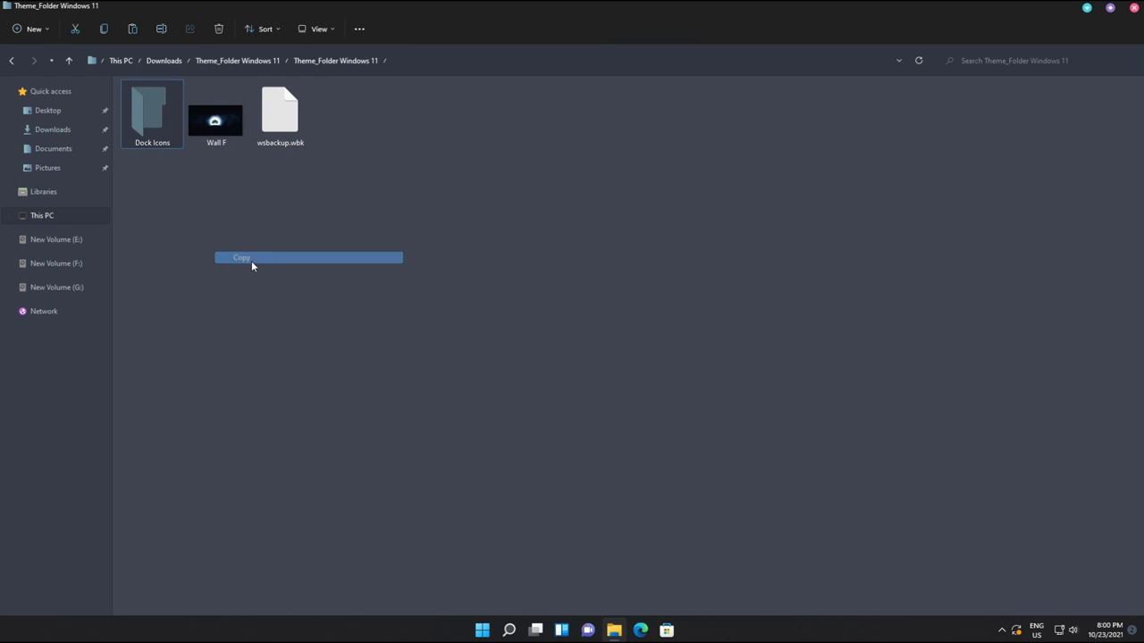
click(61, 219)
double_click(249, 103)
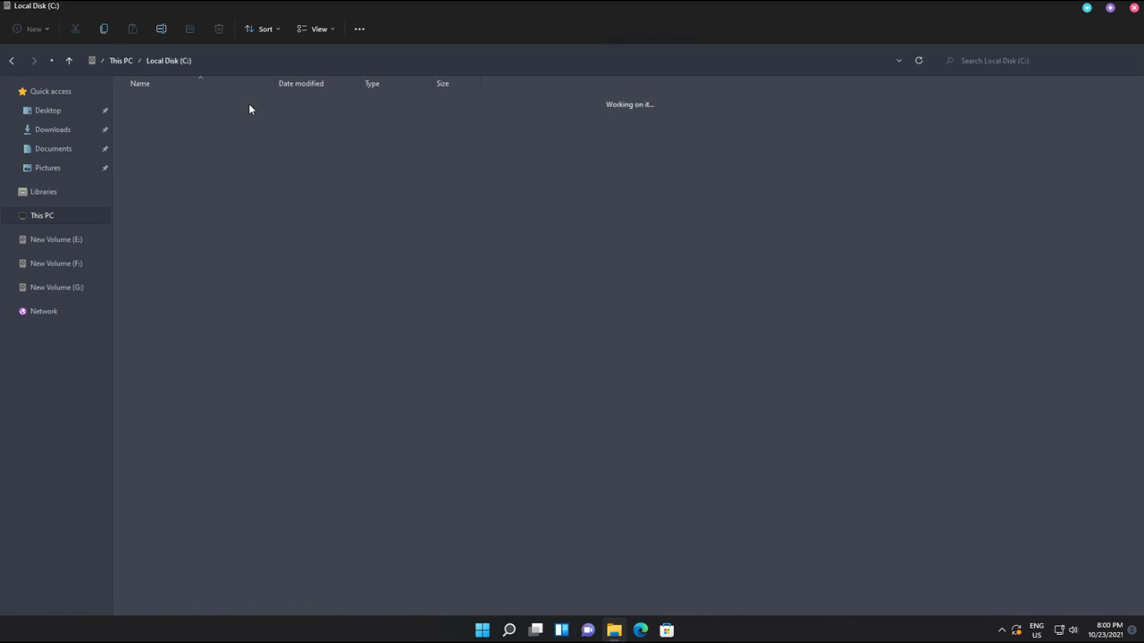
right_click(579, 198)
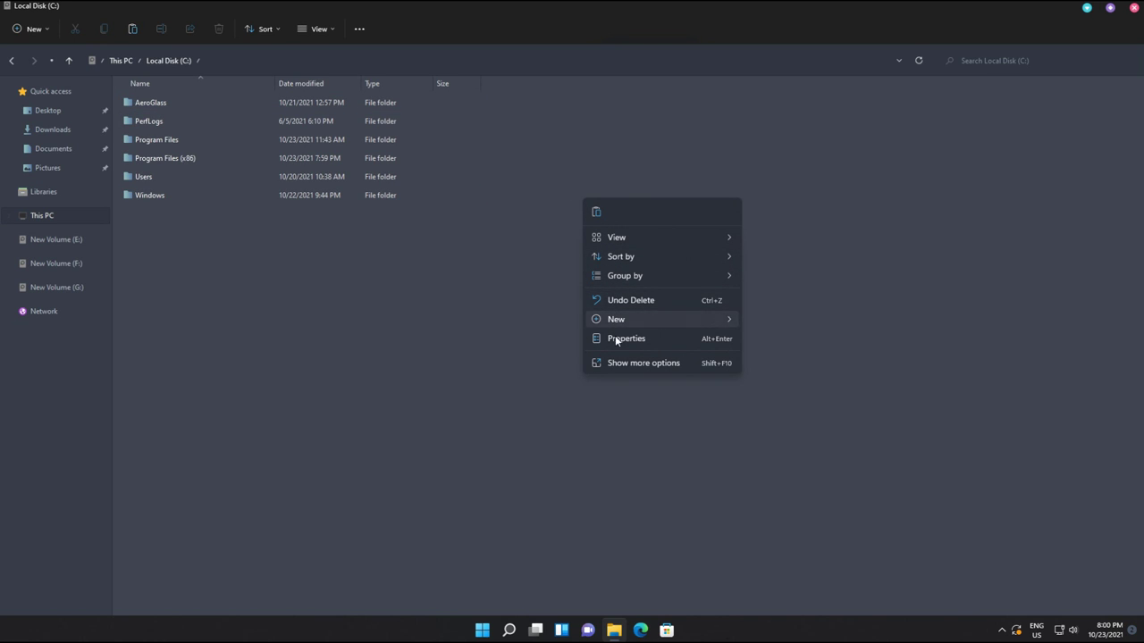
click(617, 364)
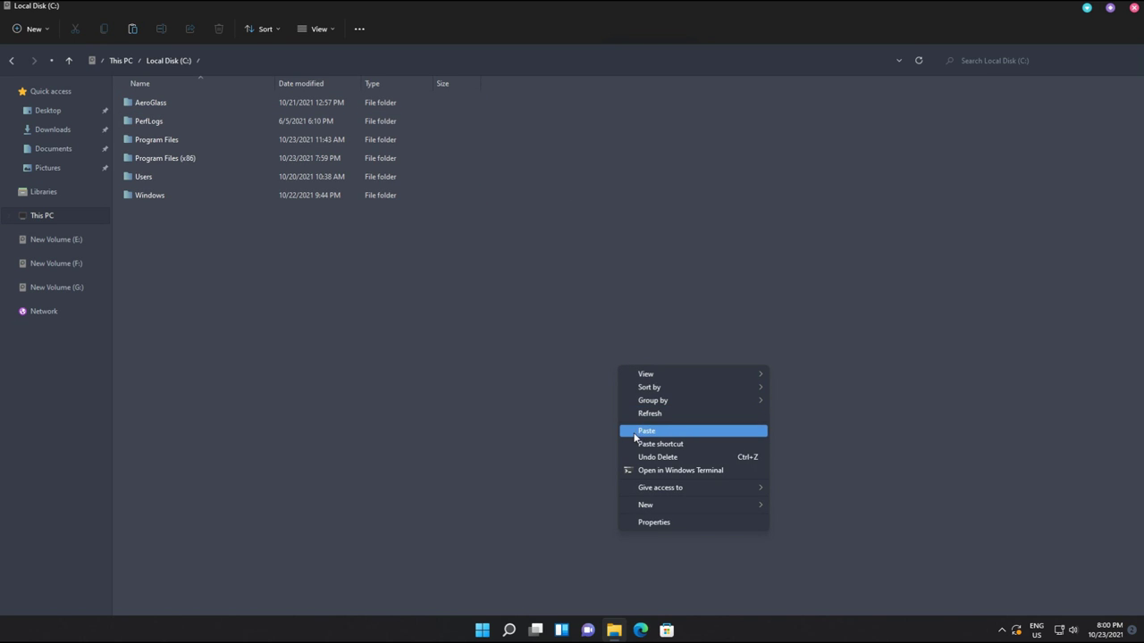
click(644, 432)
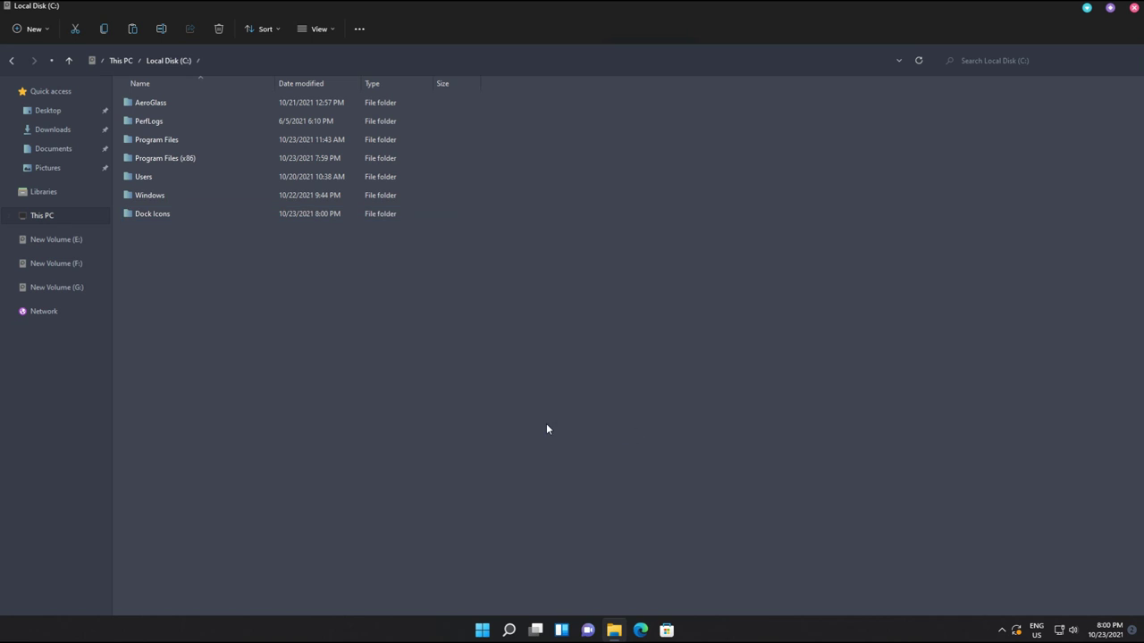
click(1130, 9)
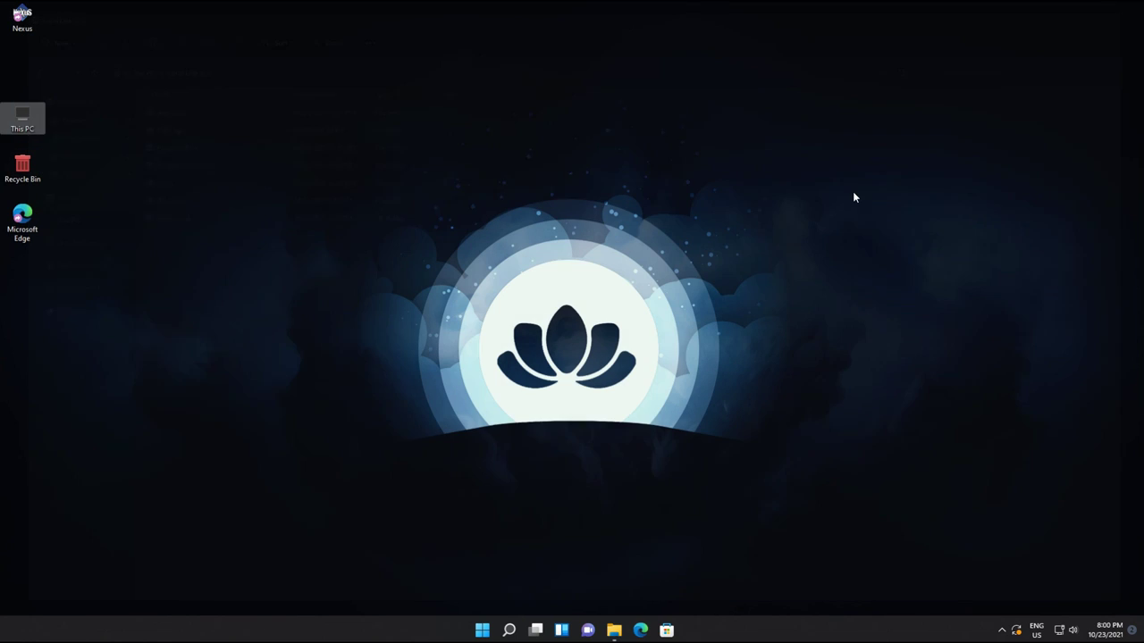
Step: Launch the Nexus dock from the desktop and hide all desktop icons
double_click(33, 29)
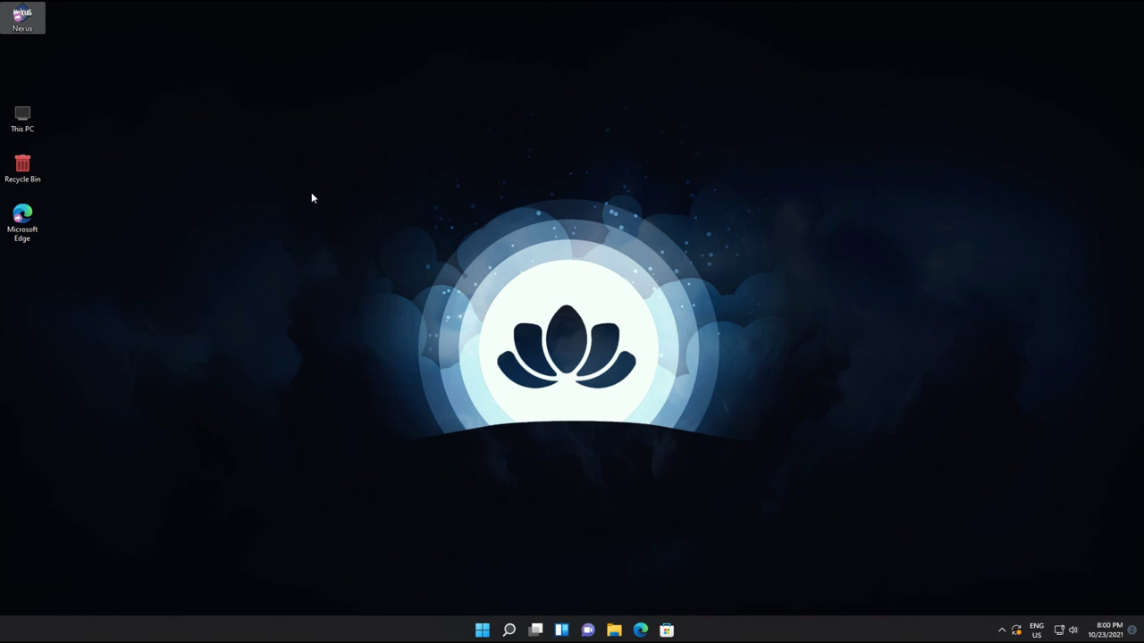
right_click(224, 145)
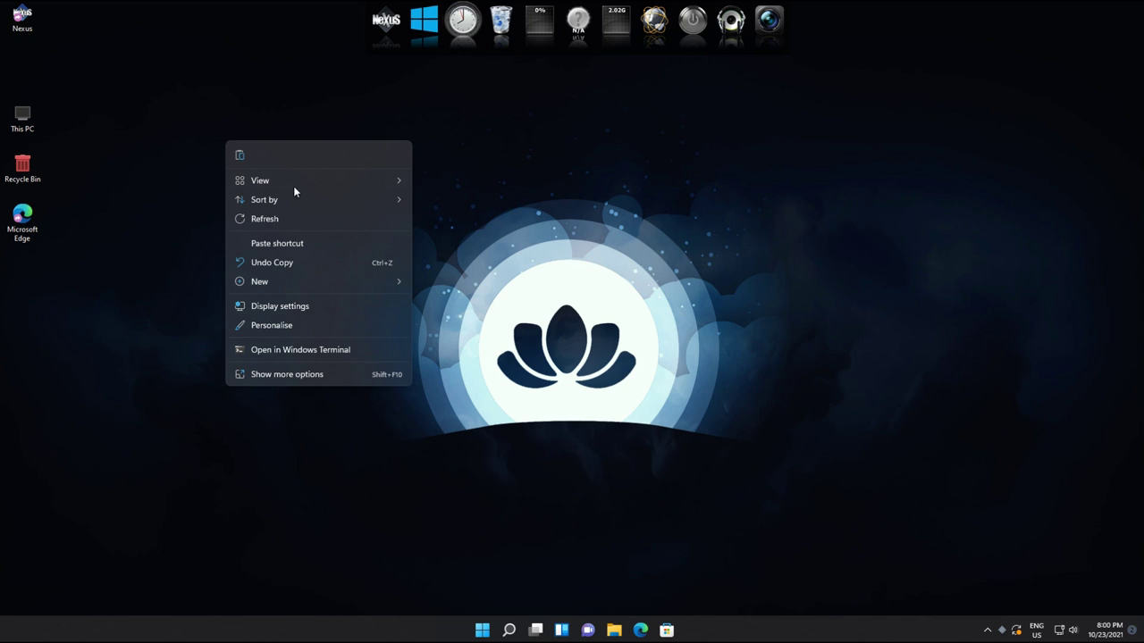
mouse_move(279, 180)
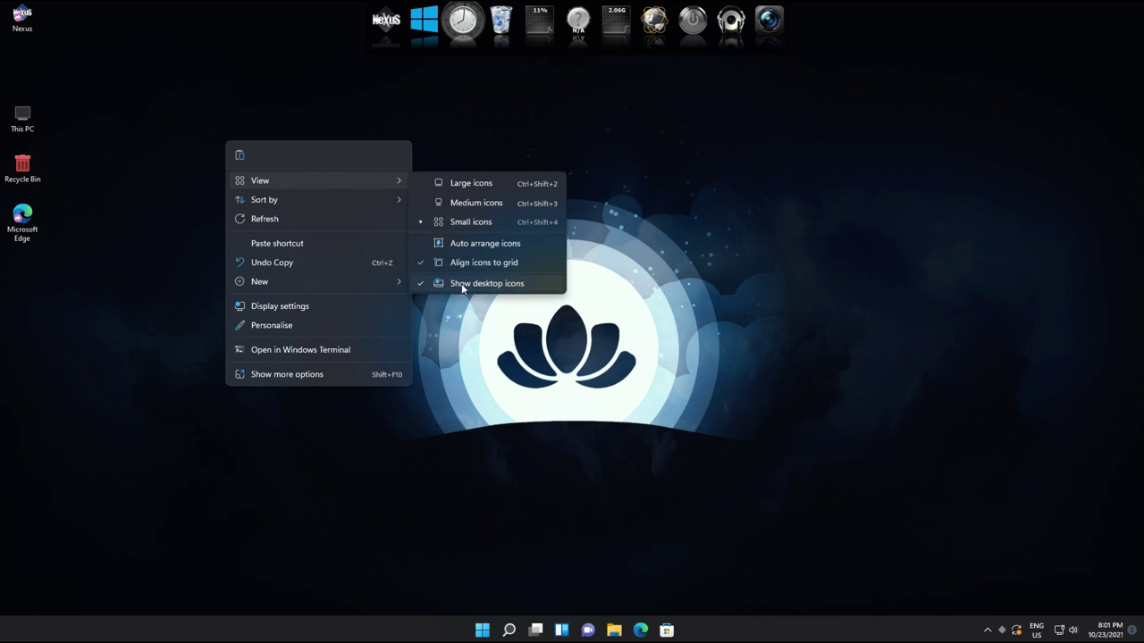
click(461, 284)
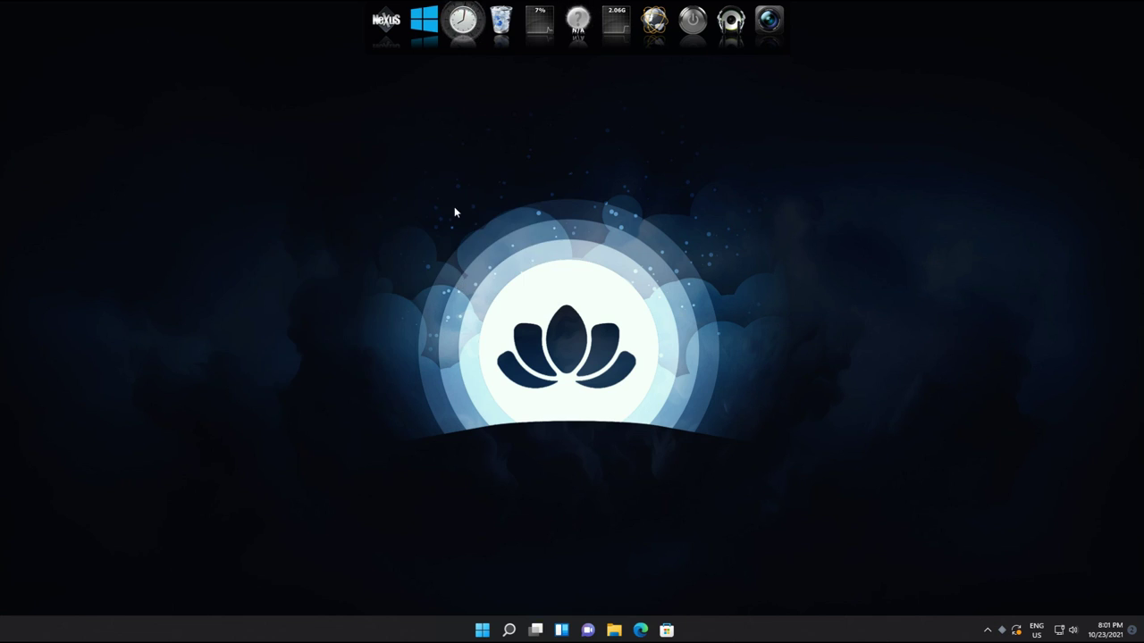
Step: Restore the Nexus dock configuration from wsbackup.wbk in the inner Theme_Folder Windows 11 folder, and apply the preferences
click(386, 37)
click(715, 207)
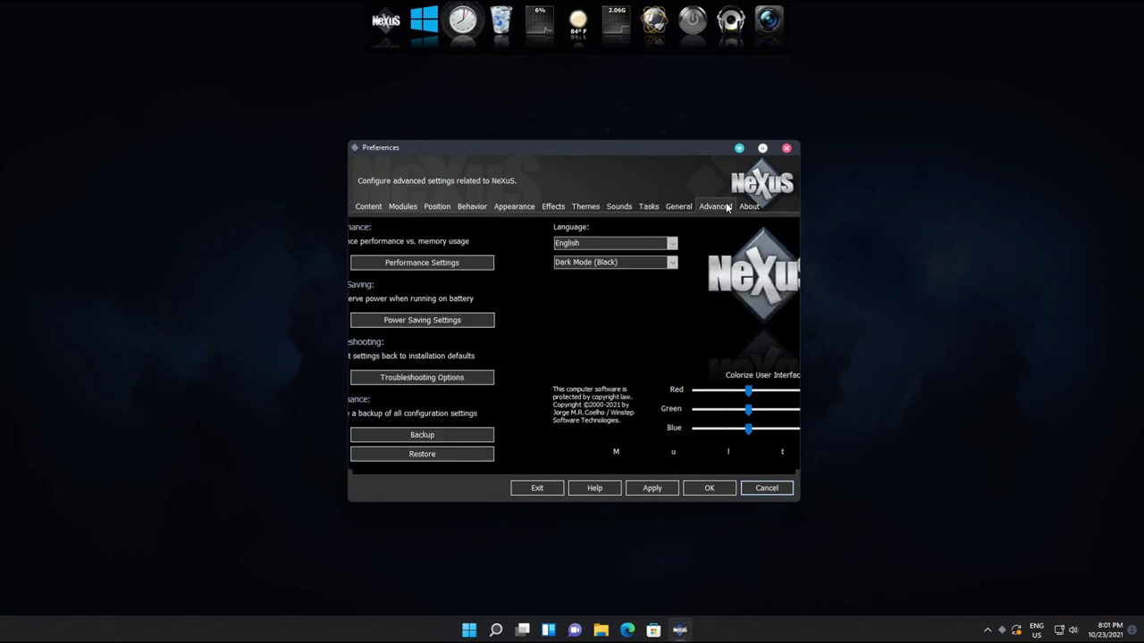
click(681, 456)
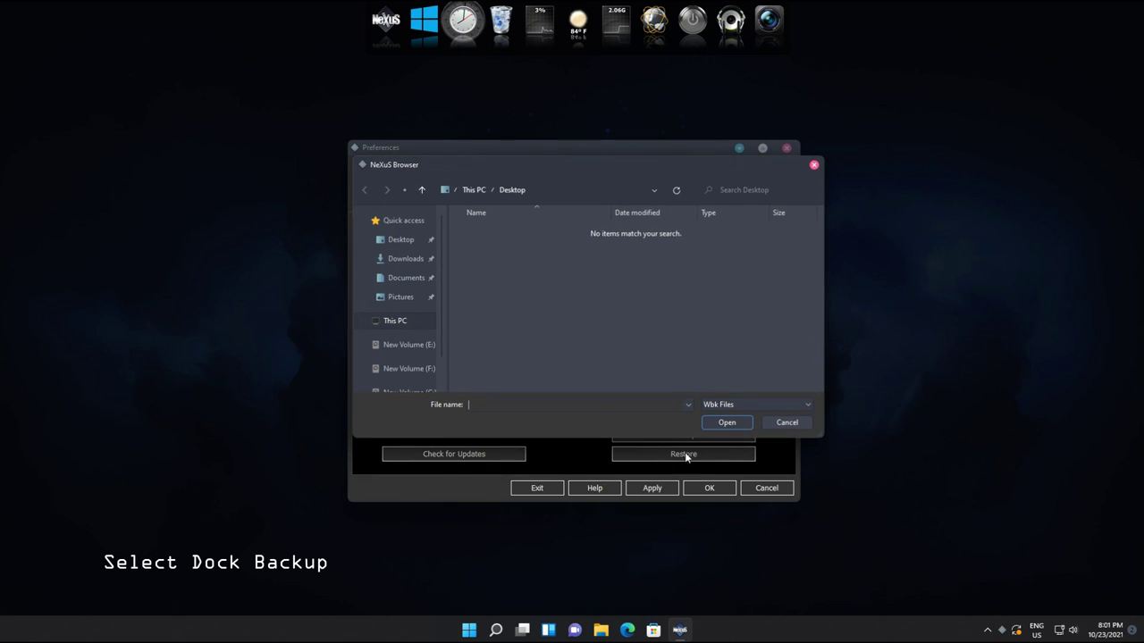
click(411, 259)
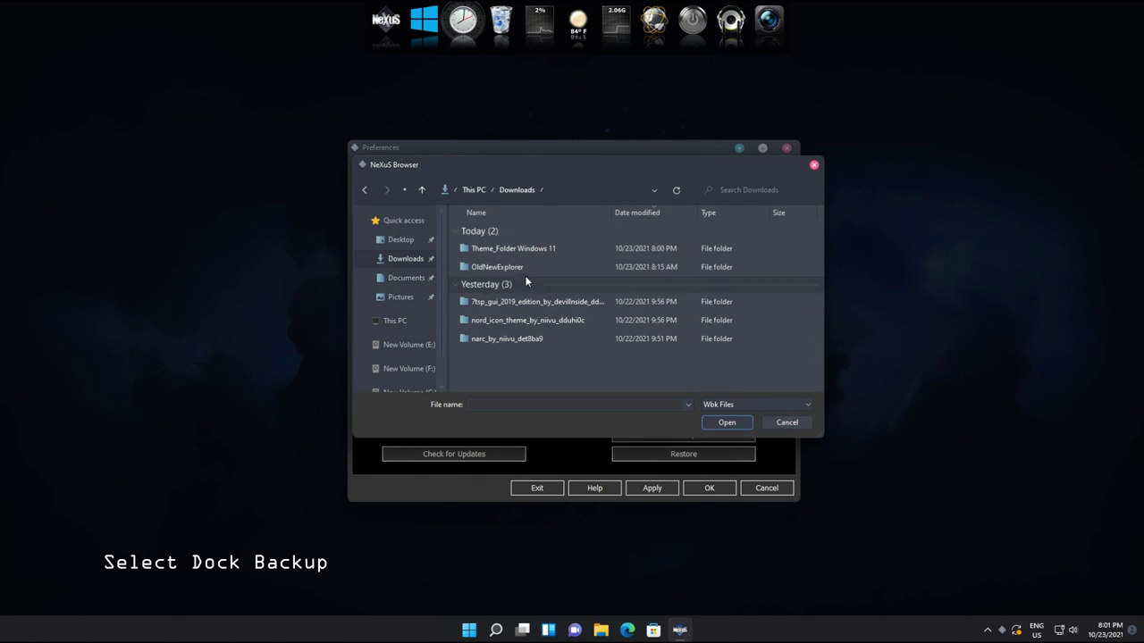
double_click(521, 253)
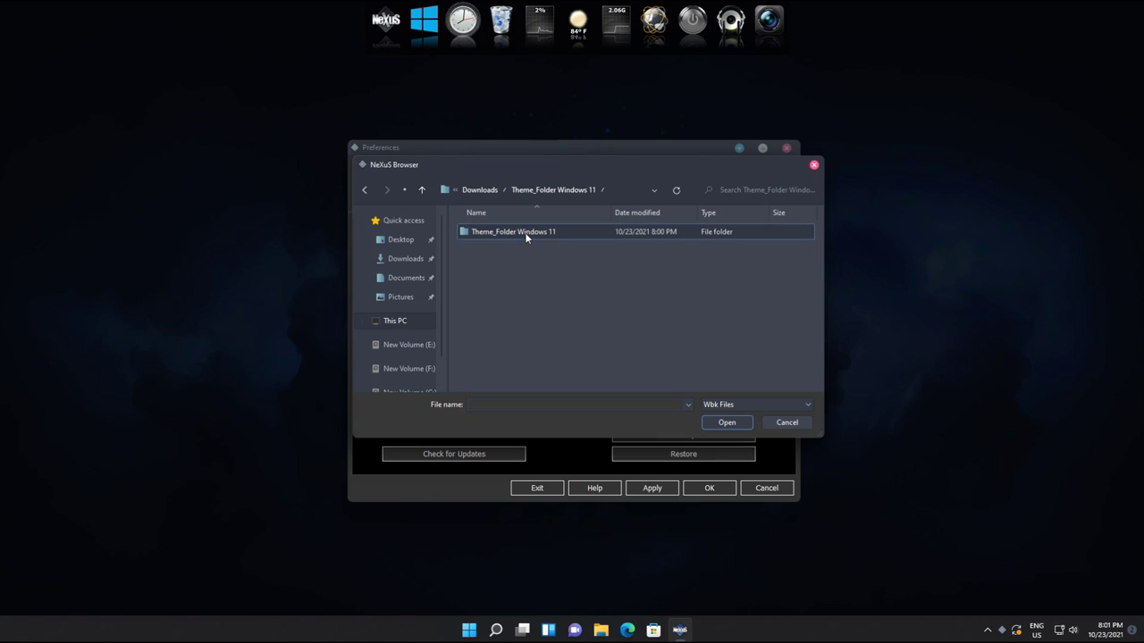
double_click(526, 233)
click(500, 252)
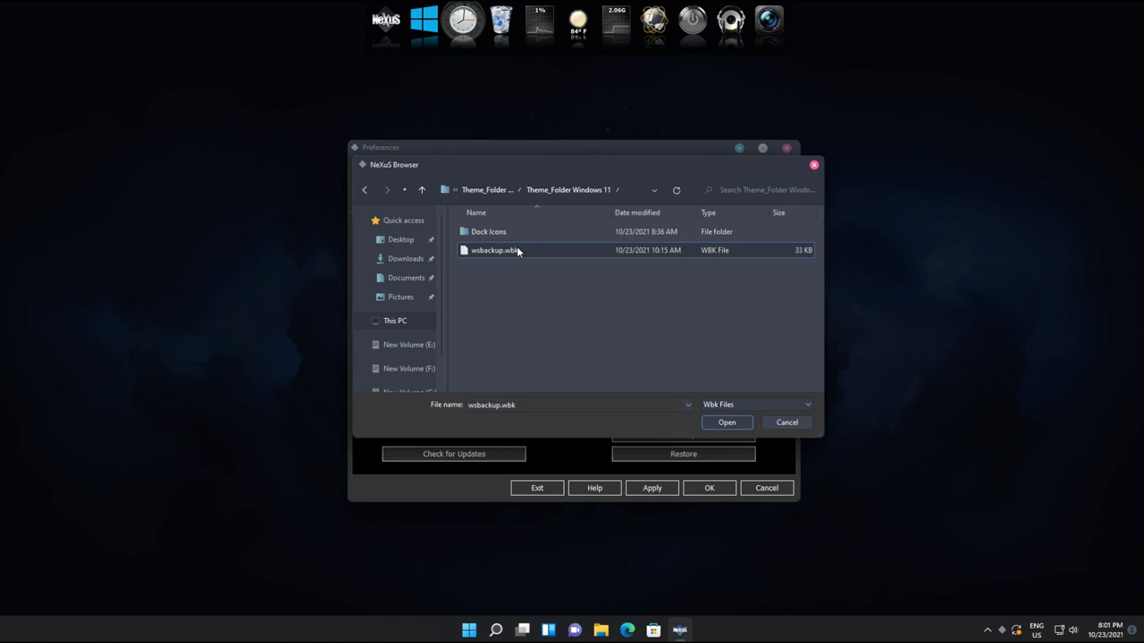
double_click(517, 247)
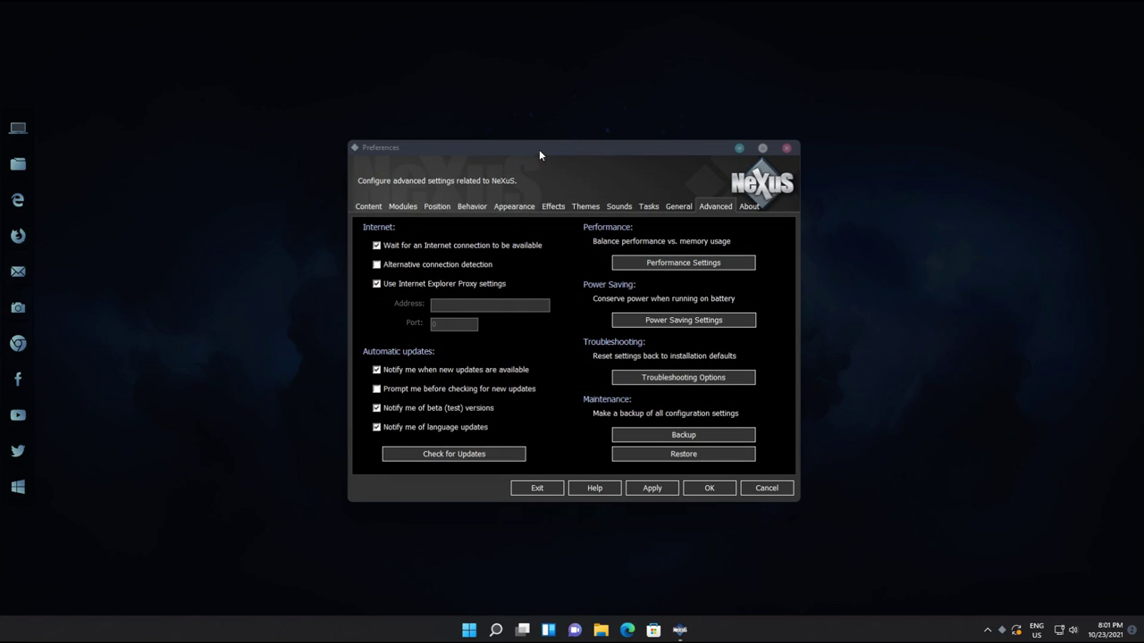
drag(539, 149, 413, 105)
click(515, 438)
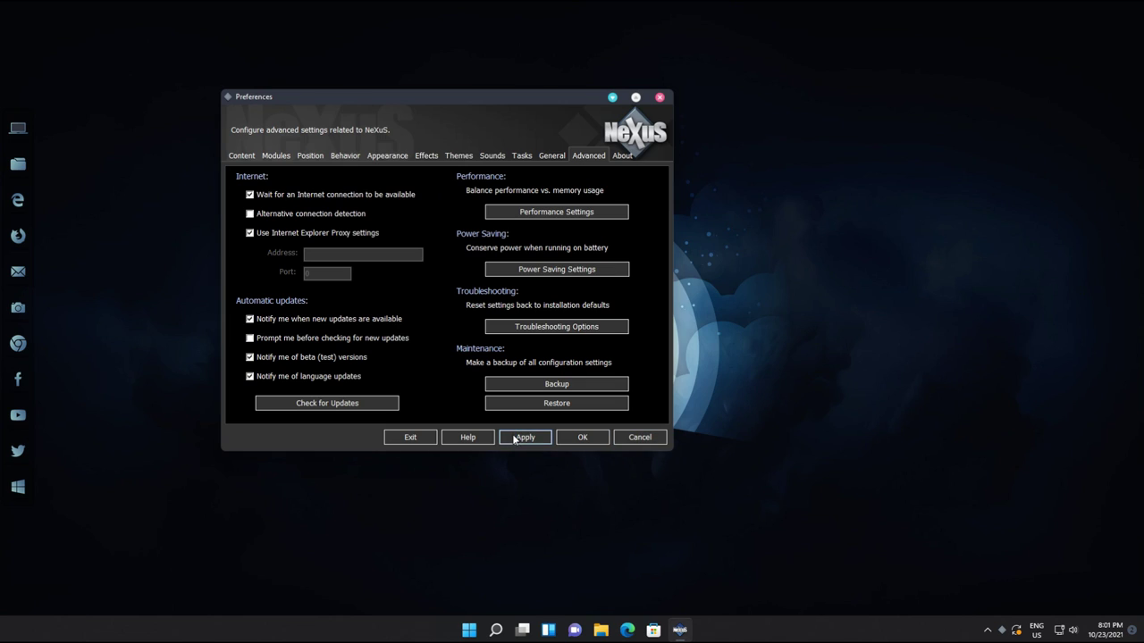
click(583, 438)
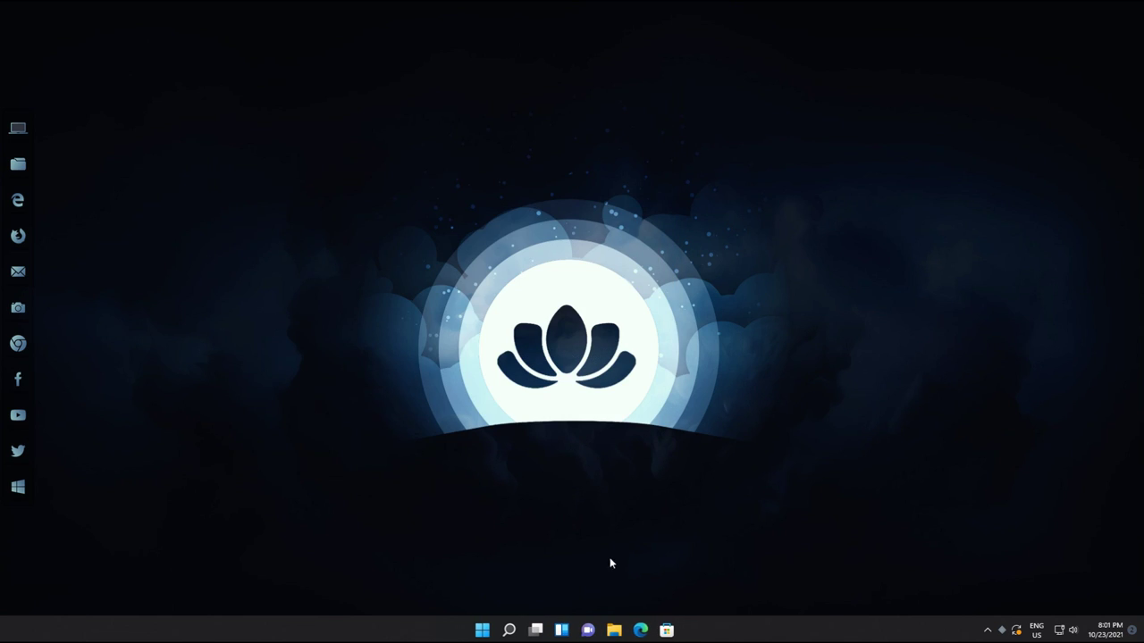
Step: Install Rainmeter-4.5.4 from the Downloads folder with English as the installer language and the default setup options
click(615, 631)
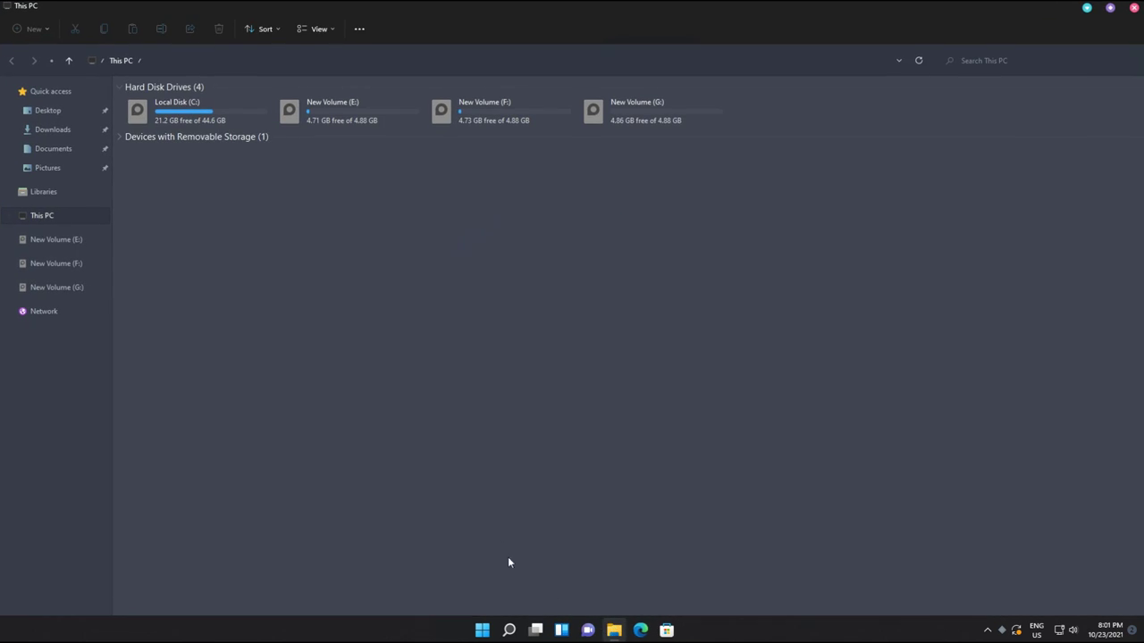
click(64, 134)
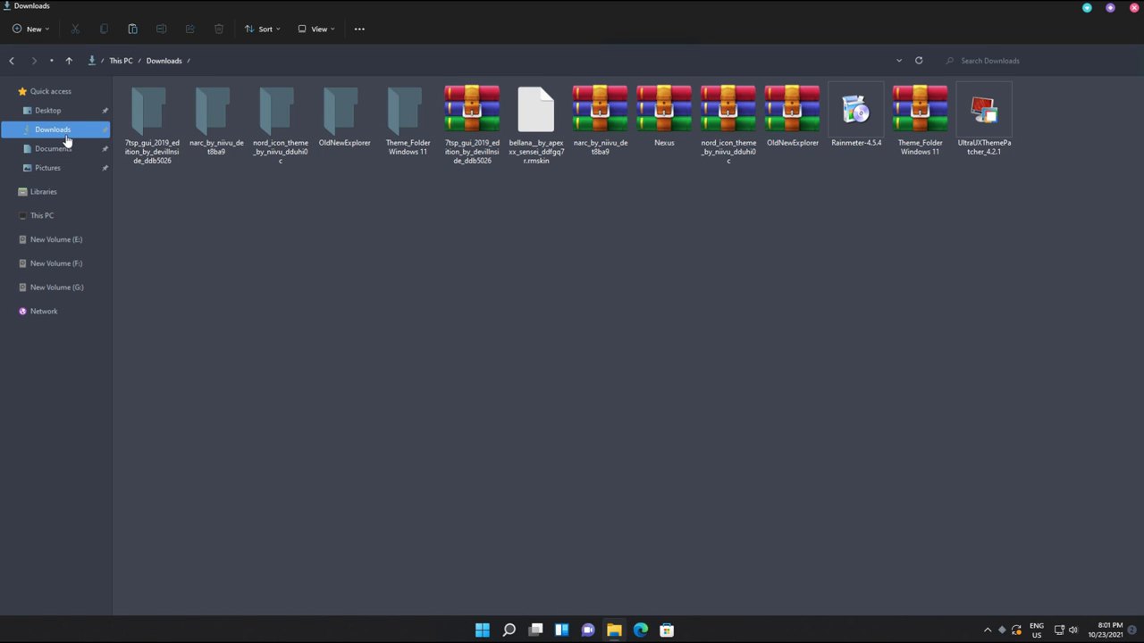
click(855, 116)
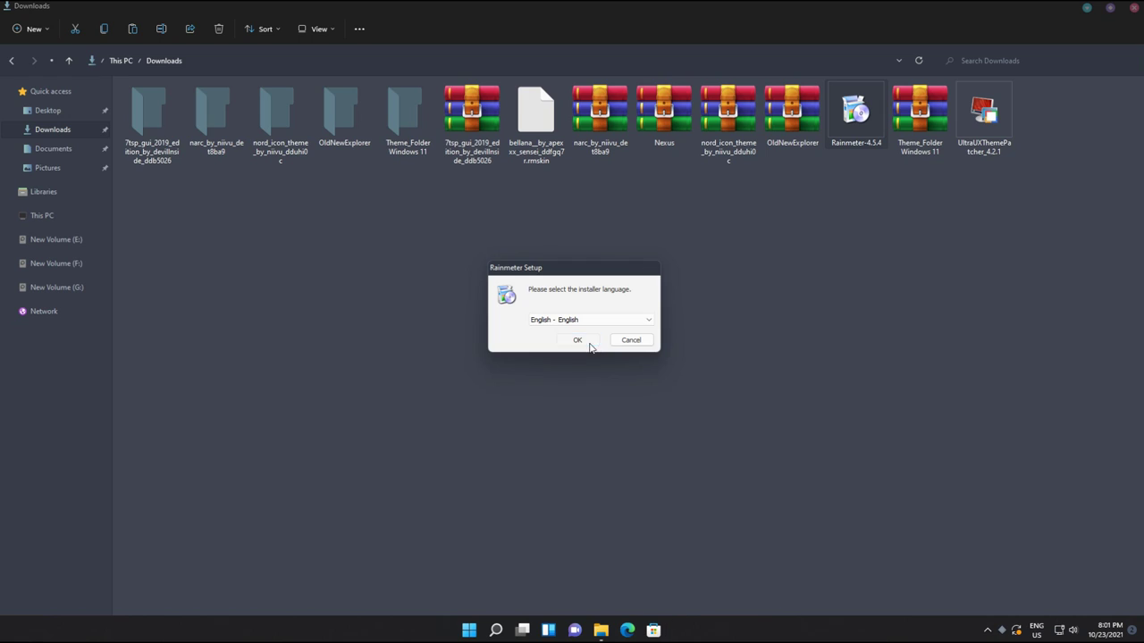
click(582, 342)
click(631, 408)
click(641, 409)
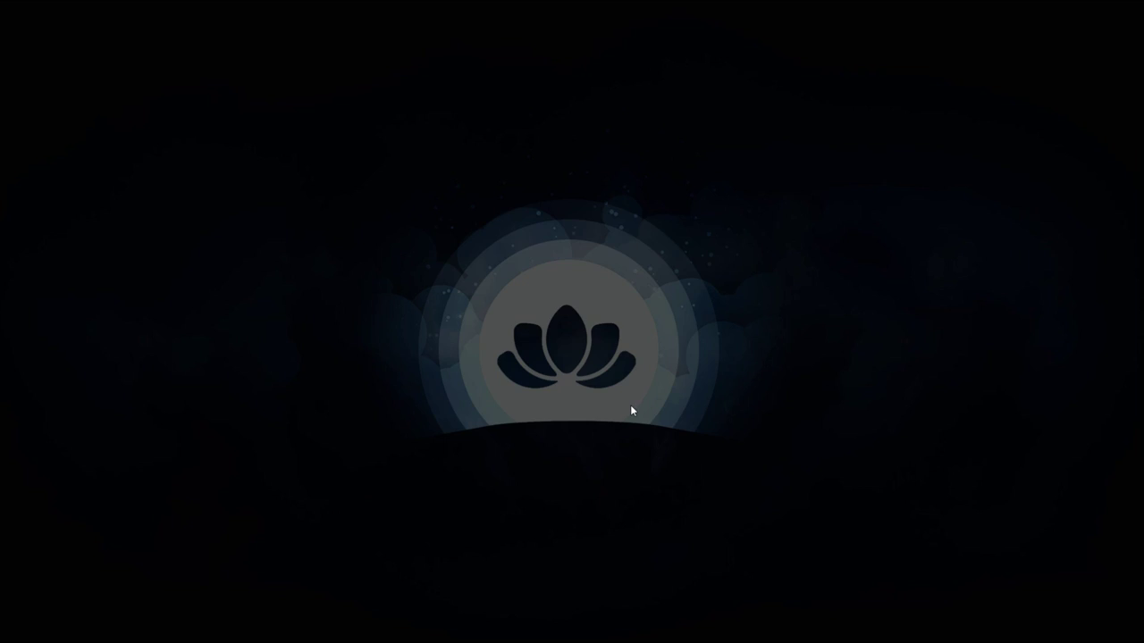
click(535, 408)
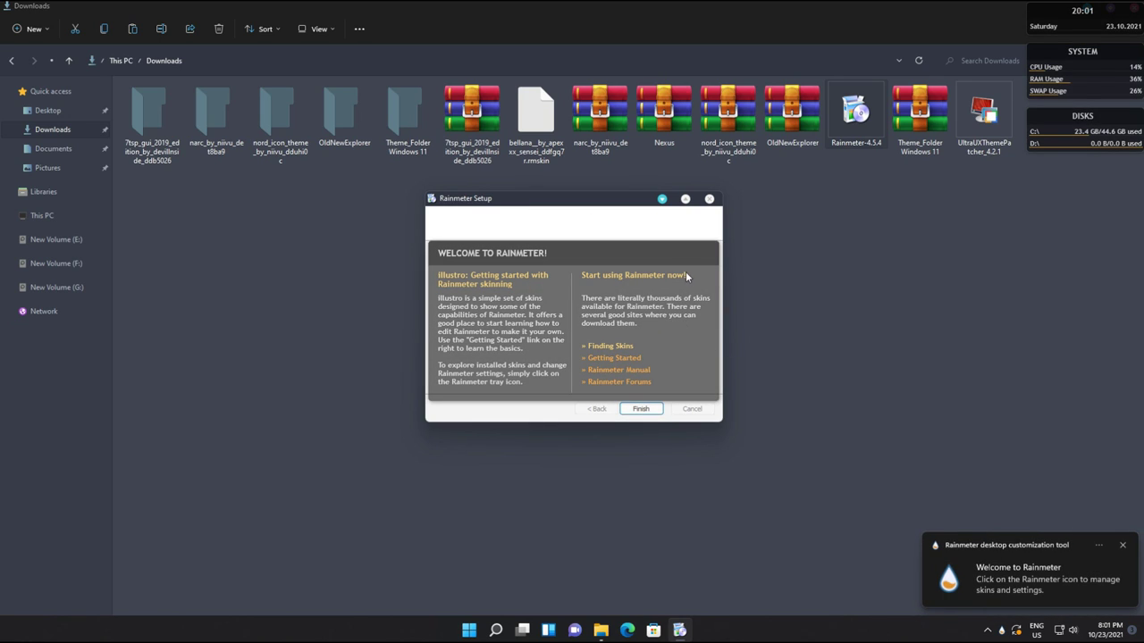
Step: Unload the default illustro clock, Welcome, Disks and System skins from the desktop
click(1124, 5)
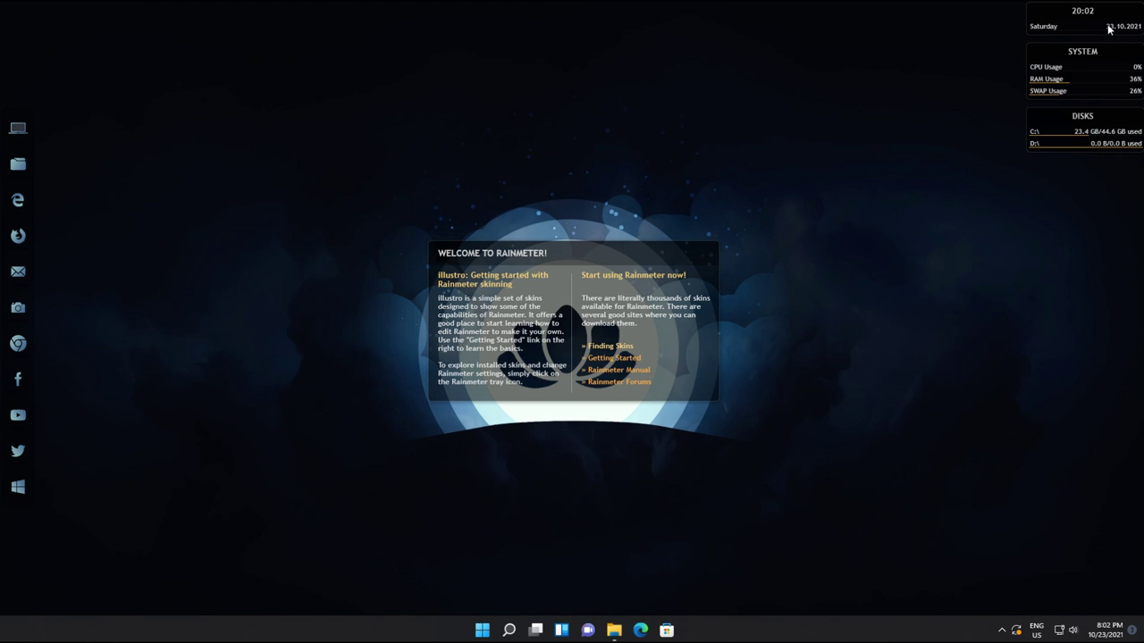
right_click(1108, 28)
click(1082, 166)
right_click(713, 255)
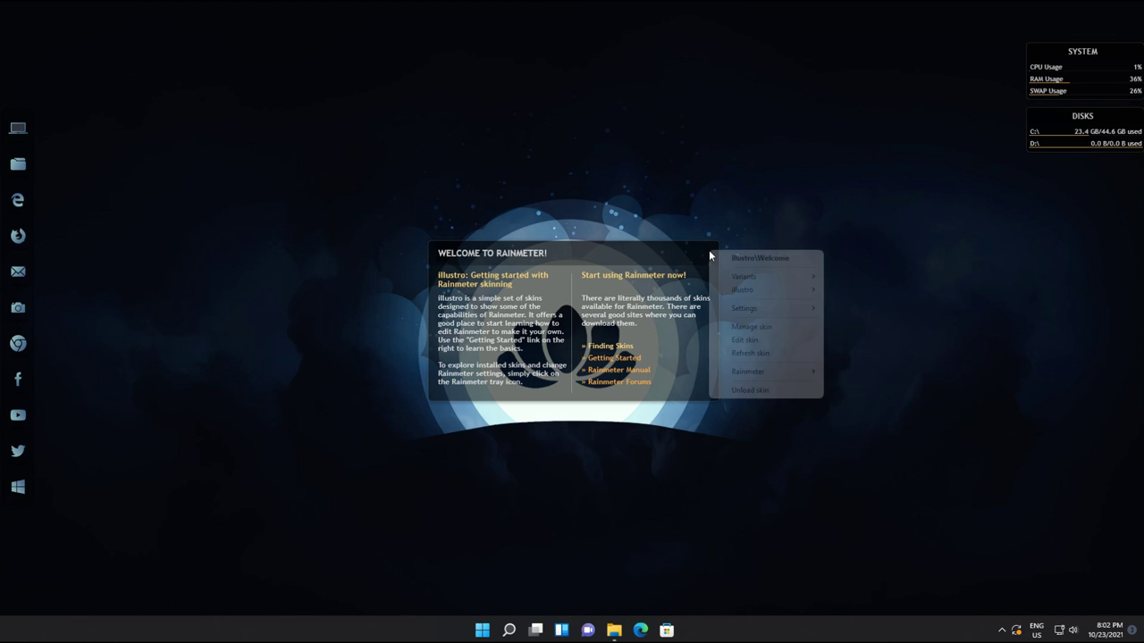
click(756, 390)
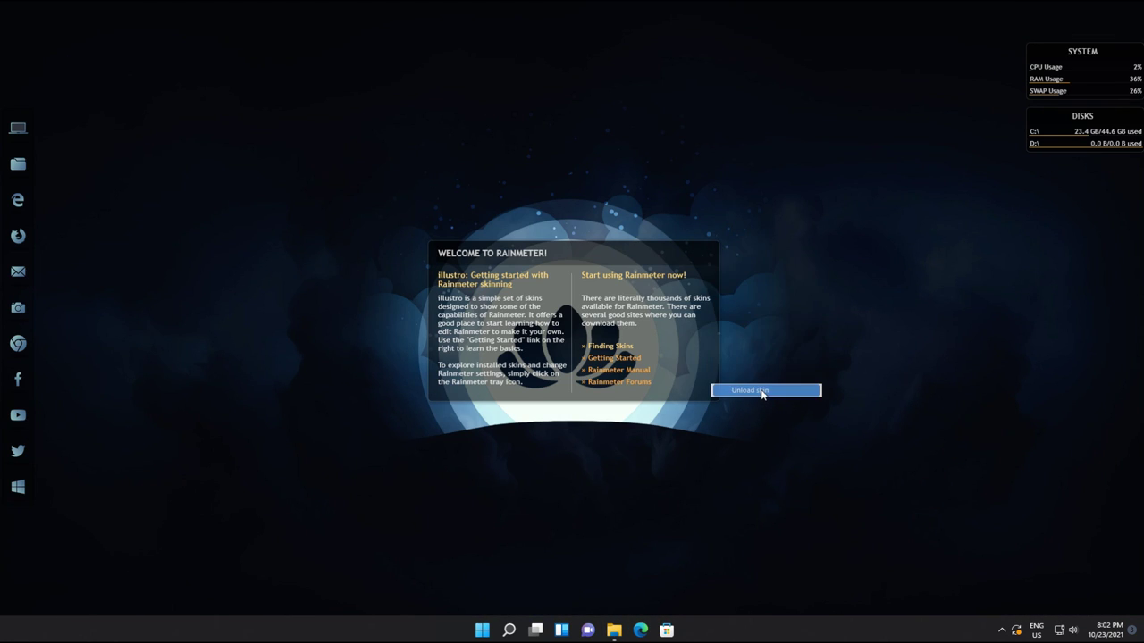
right_click(1068, 145)
click(1104, 281)
right_click(1101, 90)
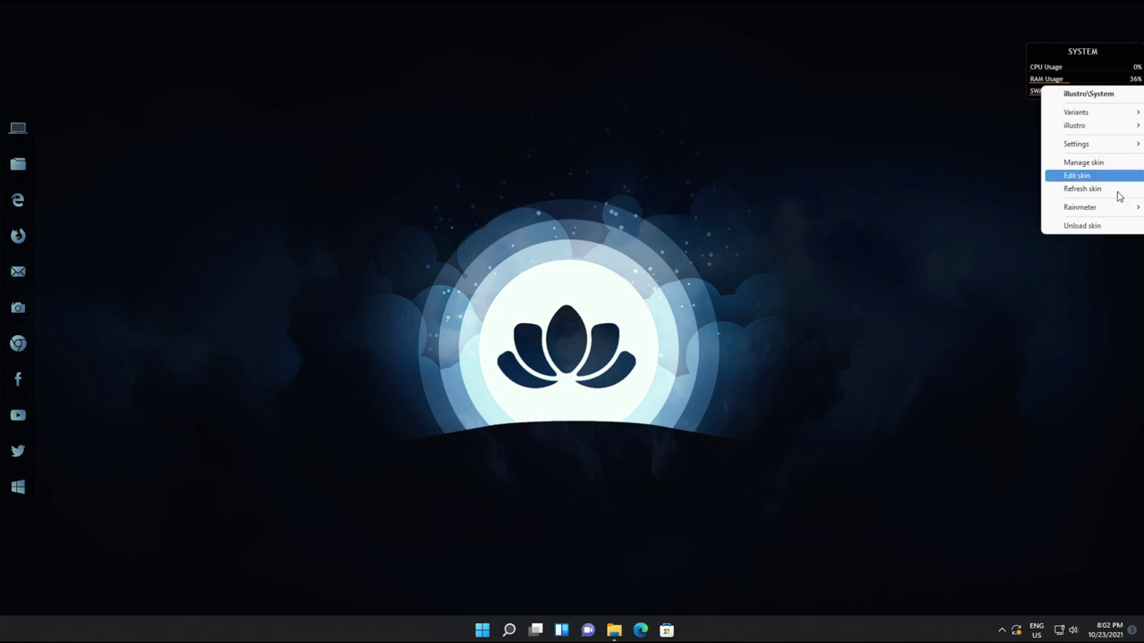
click(1105, 226)
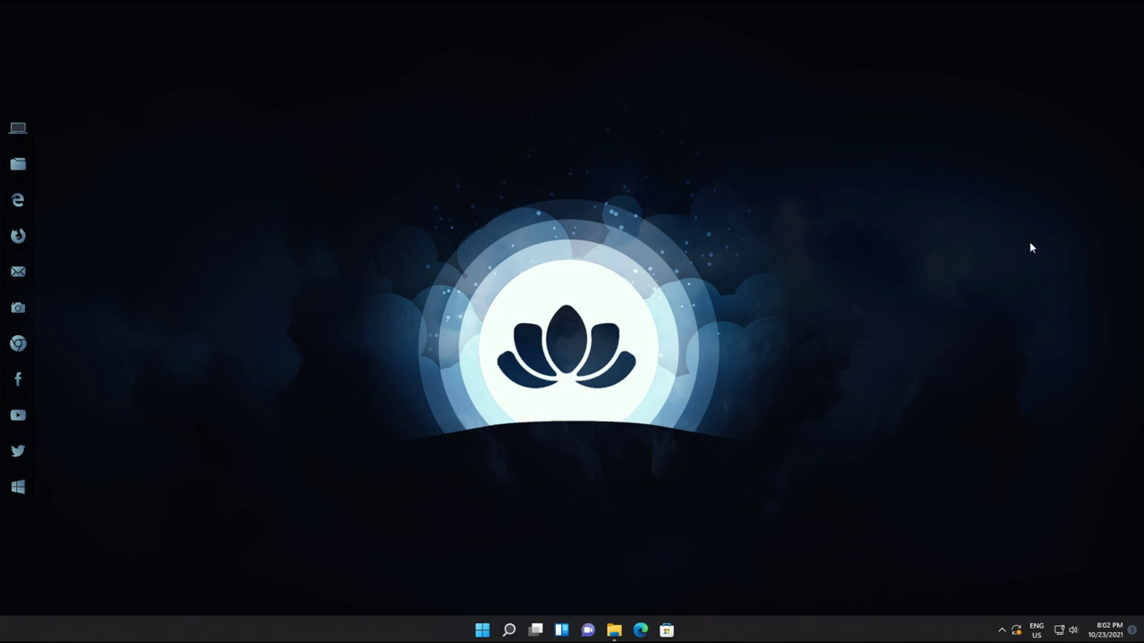
Step: Install the Bellana Rainmeter skin from Downloads with its included layout applied, and close the skin's settings panel
click(616, 630)
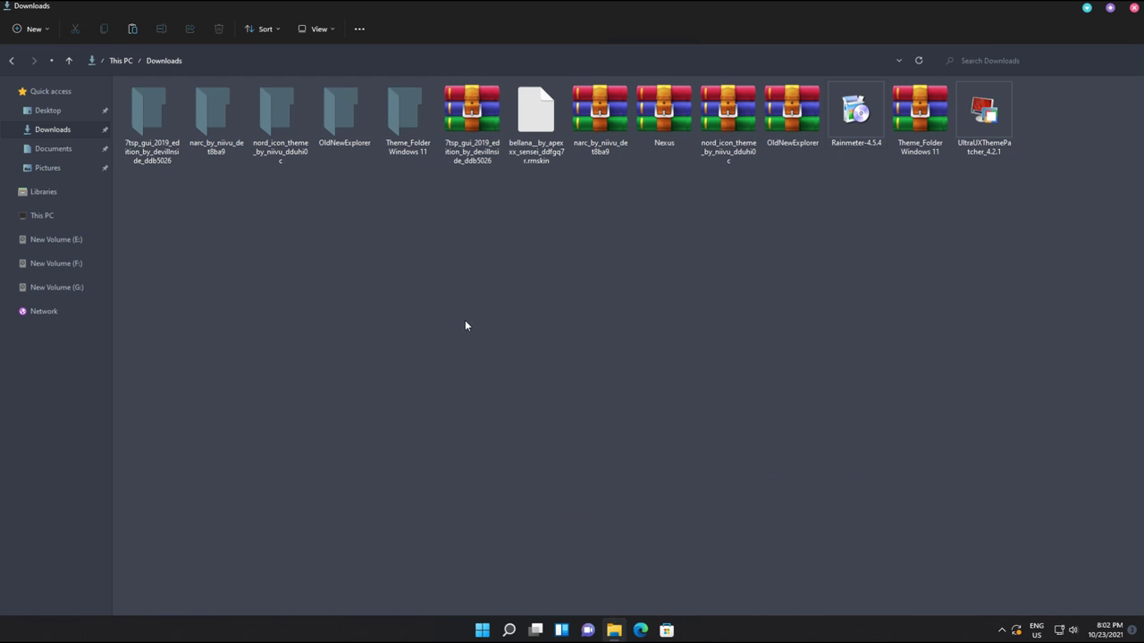
double_click(534, 143)
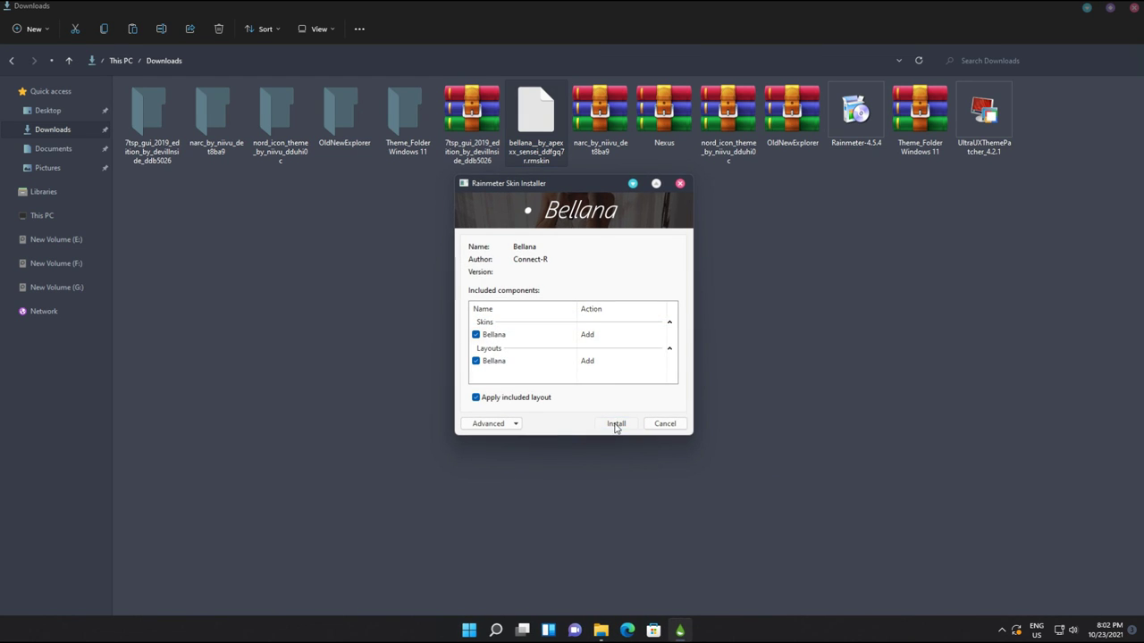
click(616, 424)
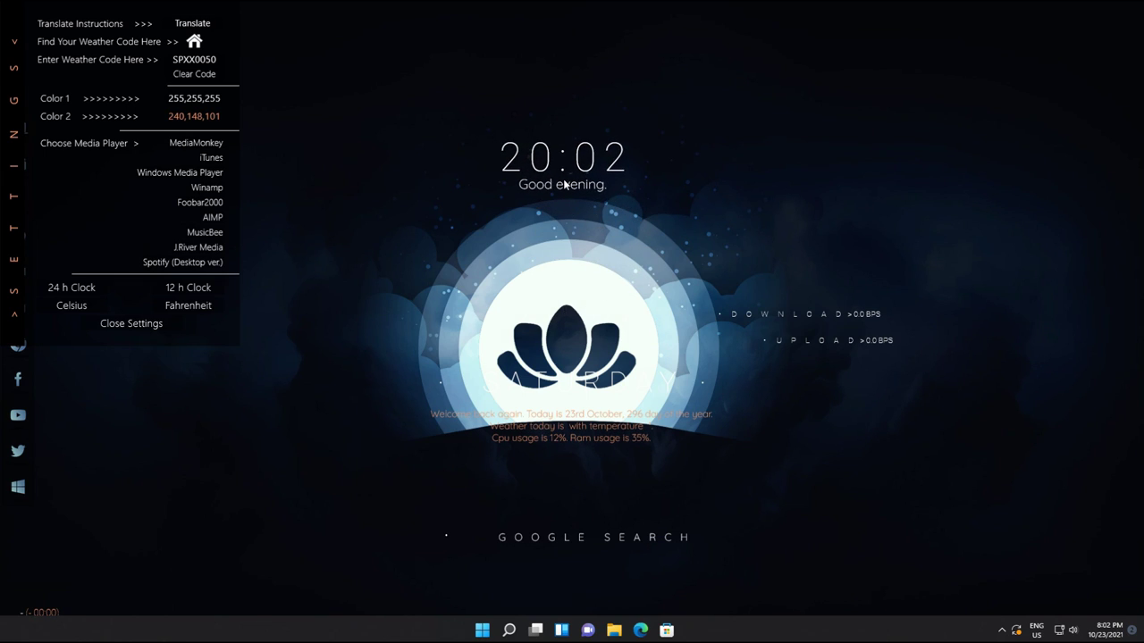
click(125, 324)
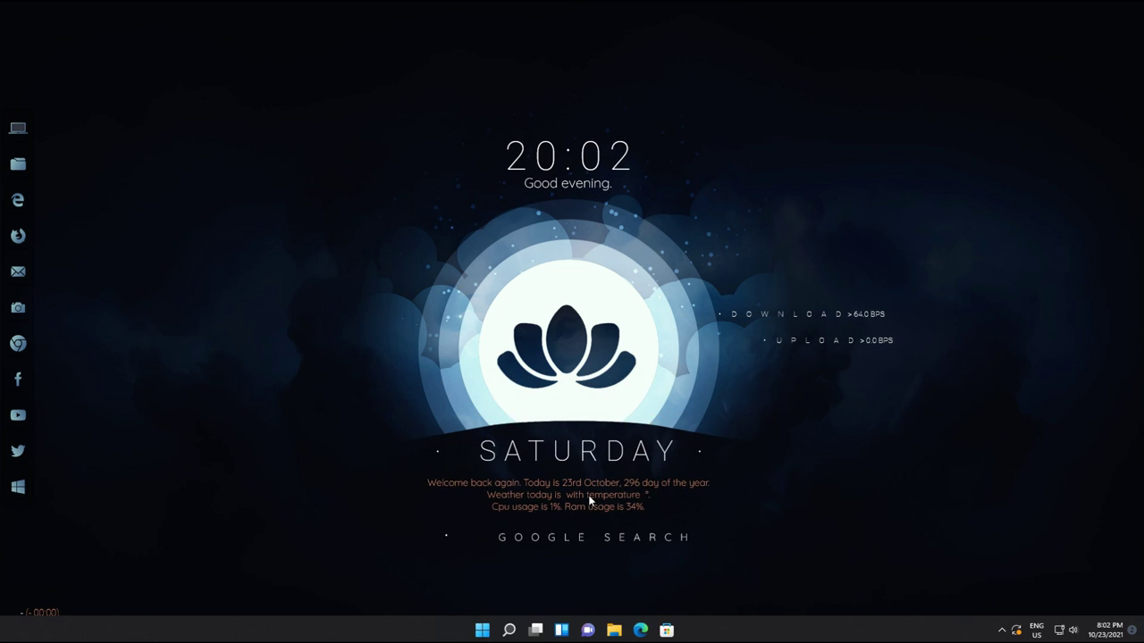
Step: Delete the [MeterInfo] and [MeterInfo2] sections from the Bellana Date and Weather skin's configuration file
right_click(586, 458)
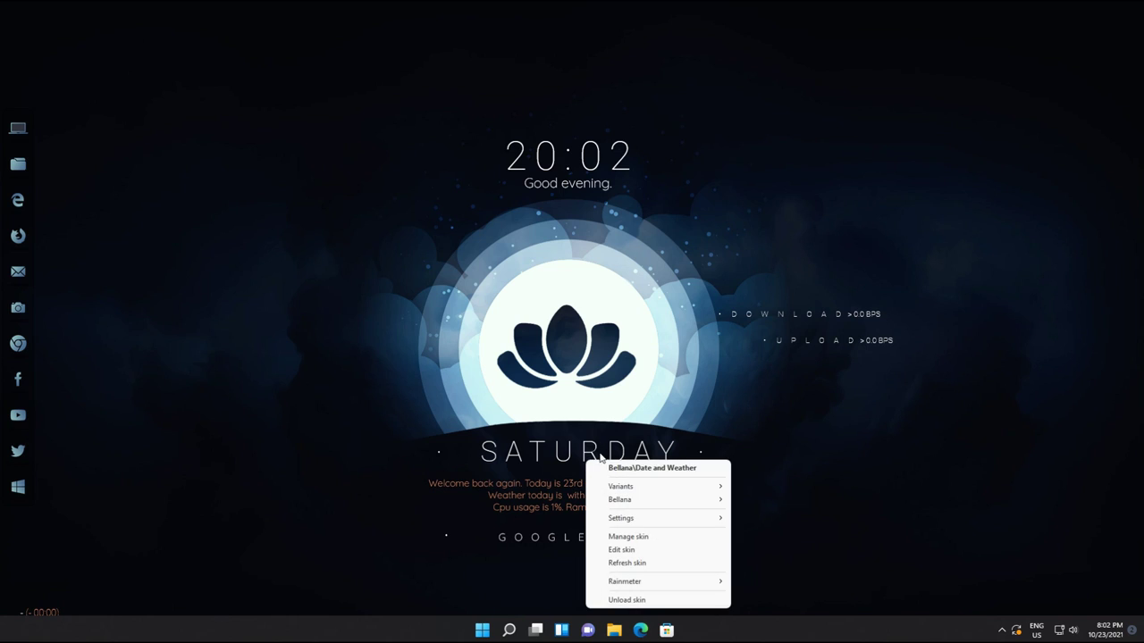
click(604, 466)
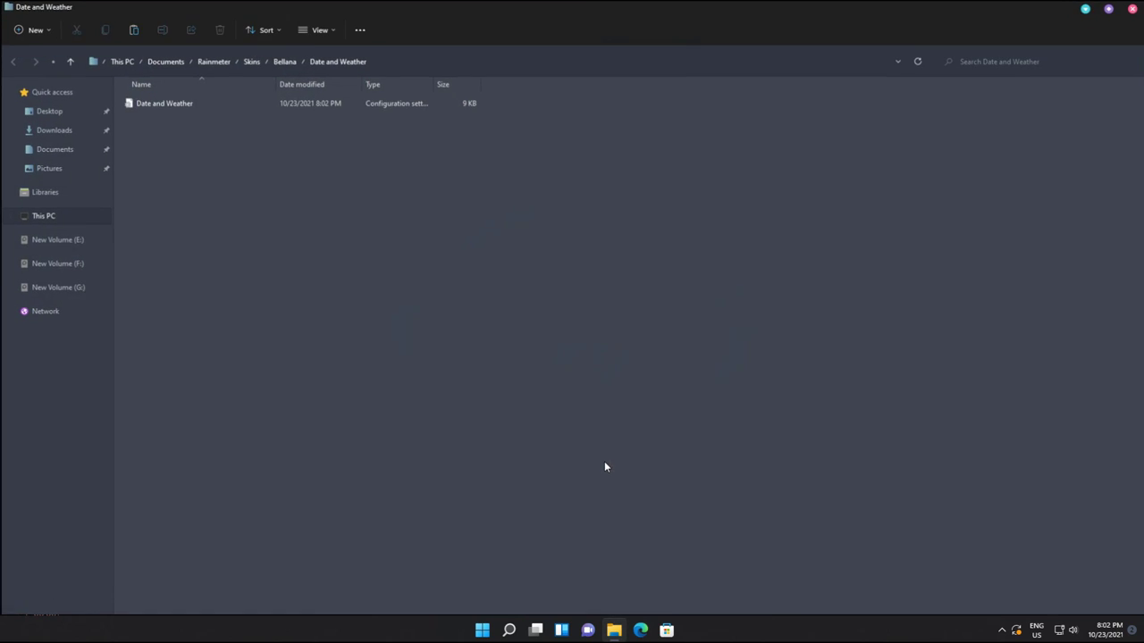
double_click(188, 105)
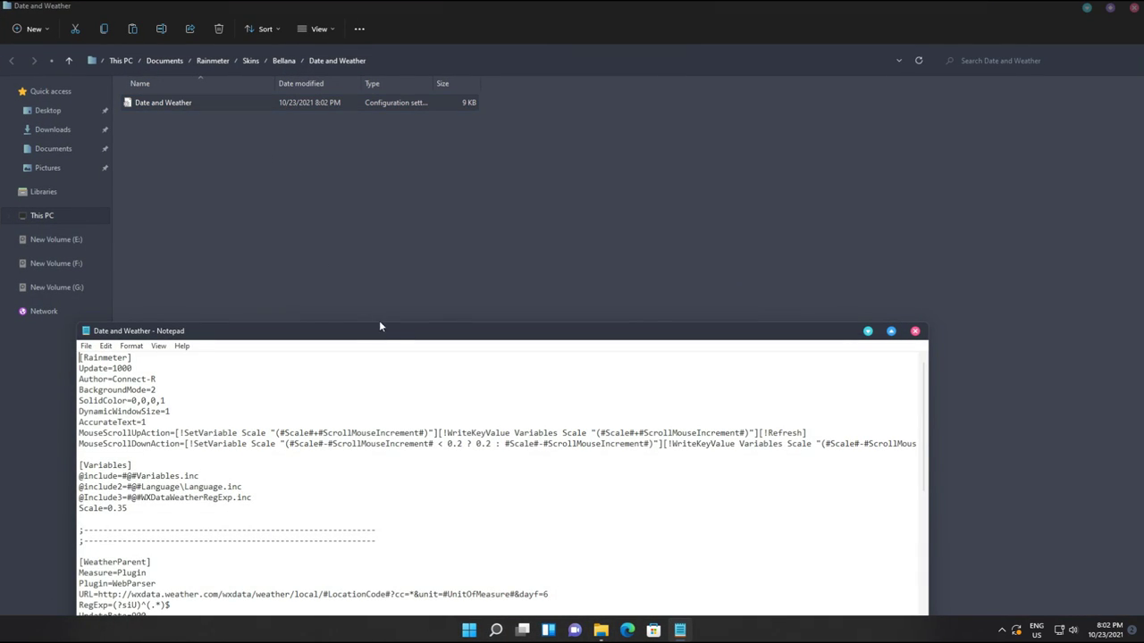
drag(379, 326, 436, 40)
scroll(308, 320, down, 9)
scroll(309, 320, down, 20)
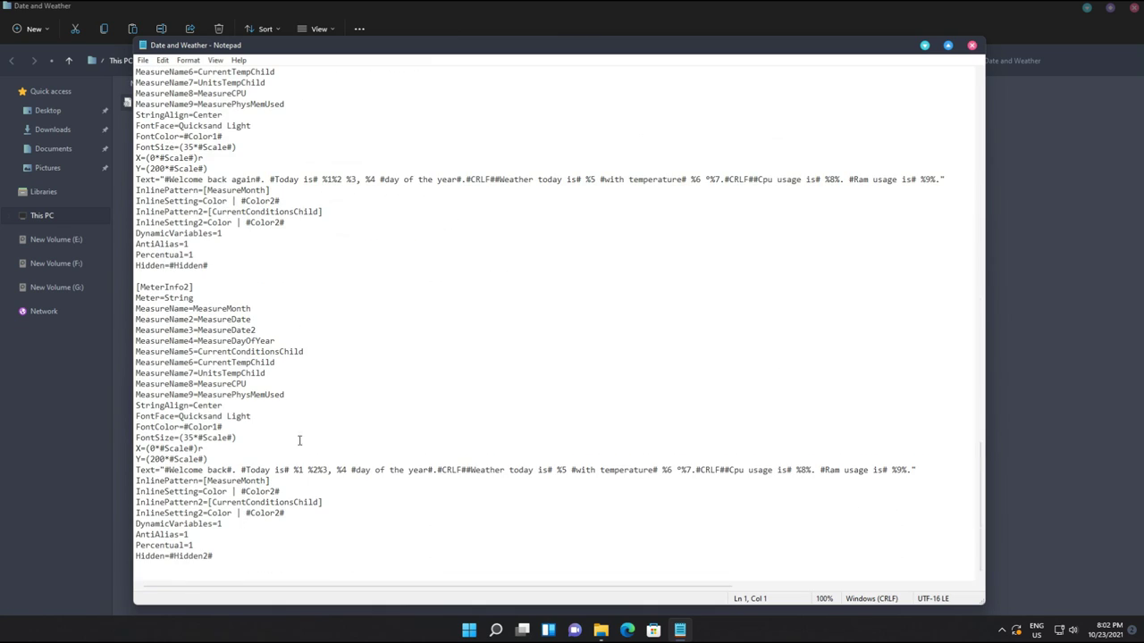
drag(243, 564, 140, 341)
right_click(189, 345)
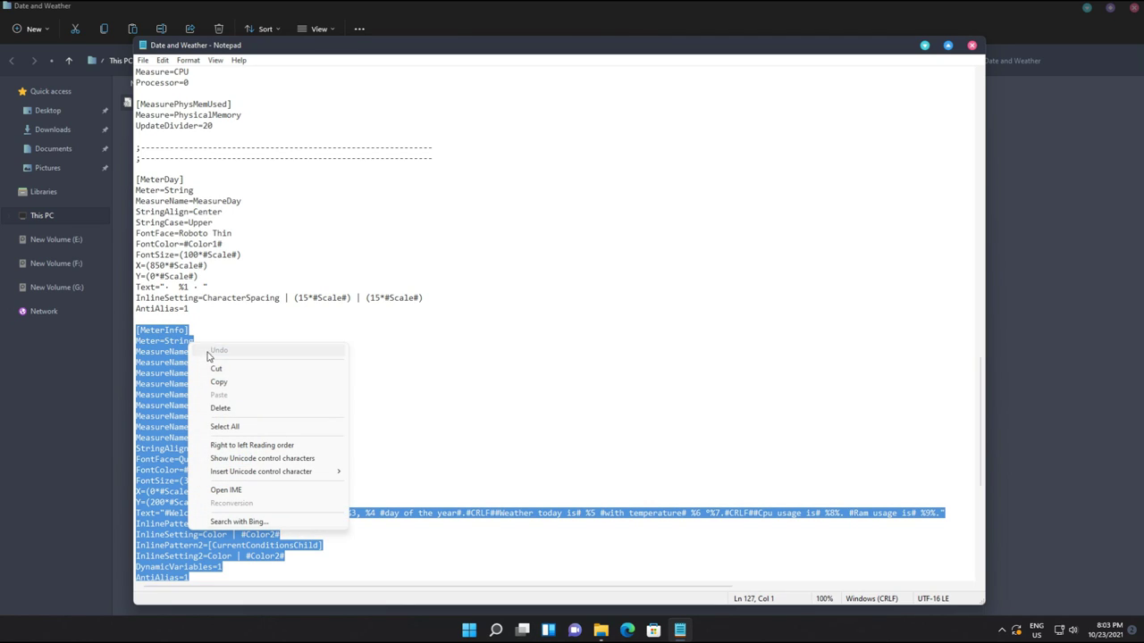
click(220, 409)
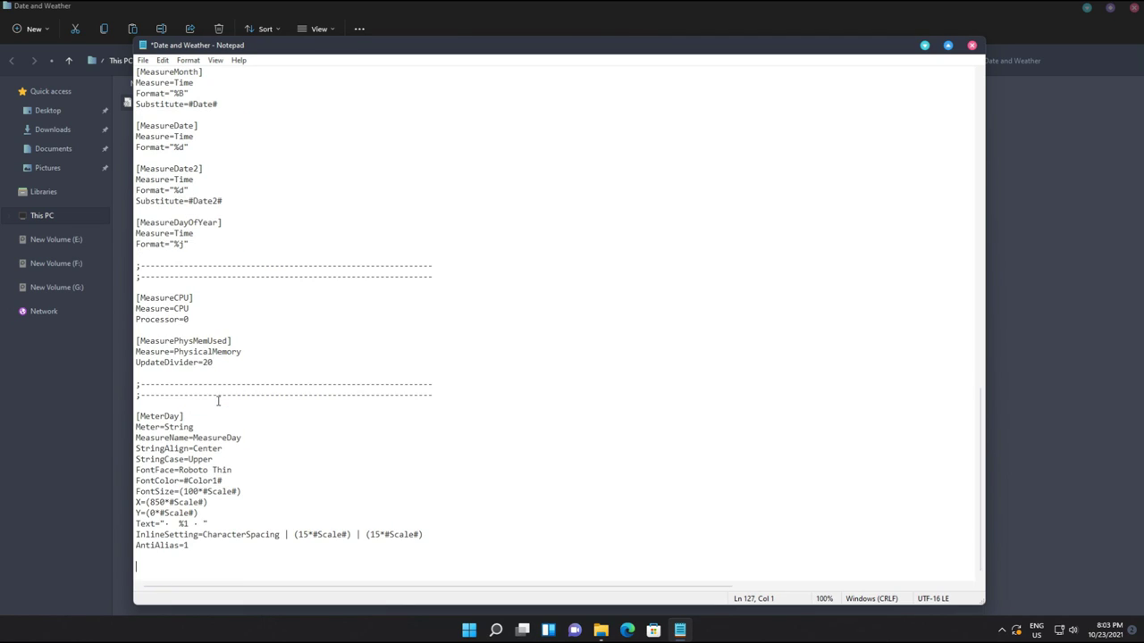
Step: Save and close the Date and Weather configuration file, and refresh the skin on the desktop
click(143, 60)
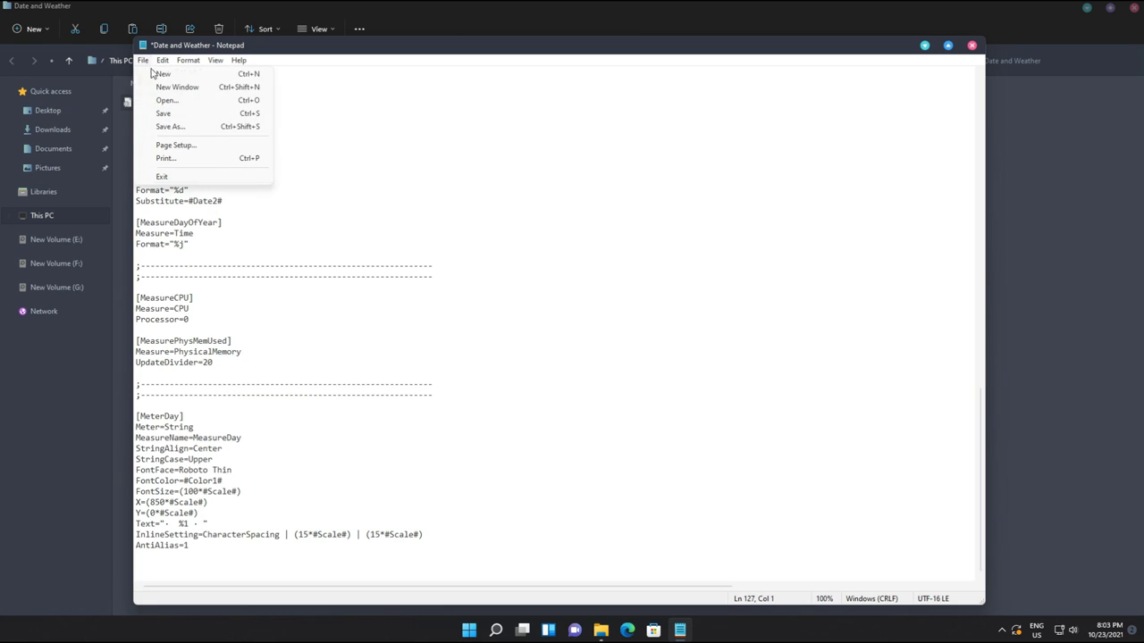
click(164, 114)
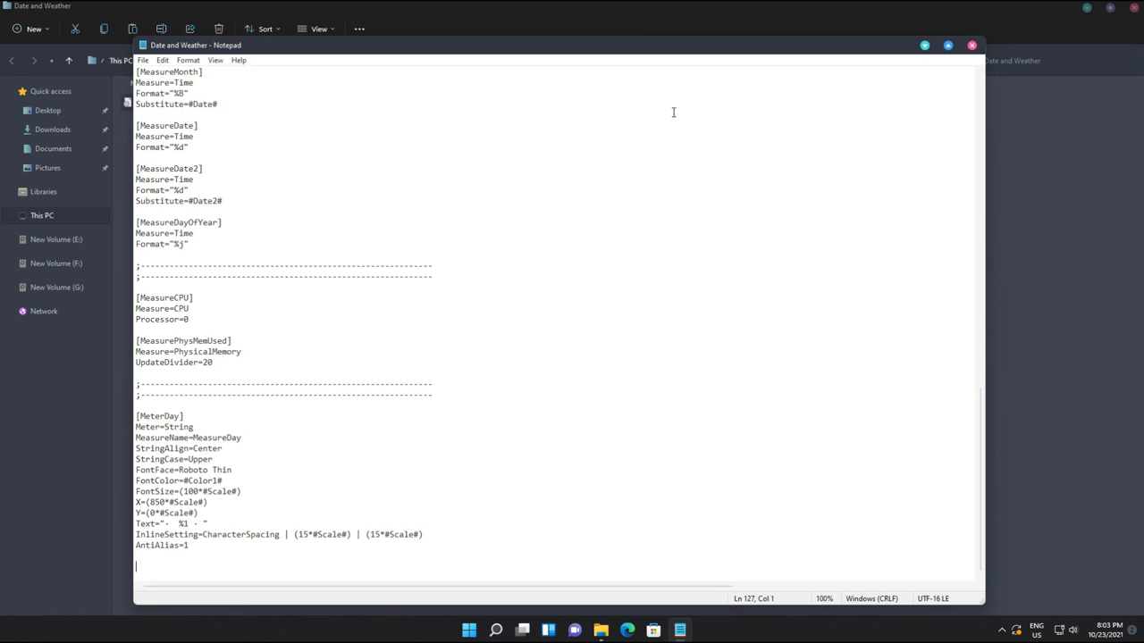
click(973, 46)
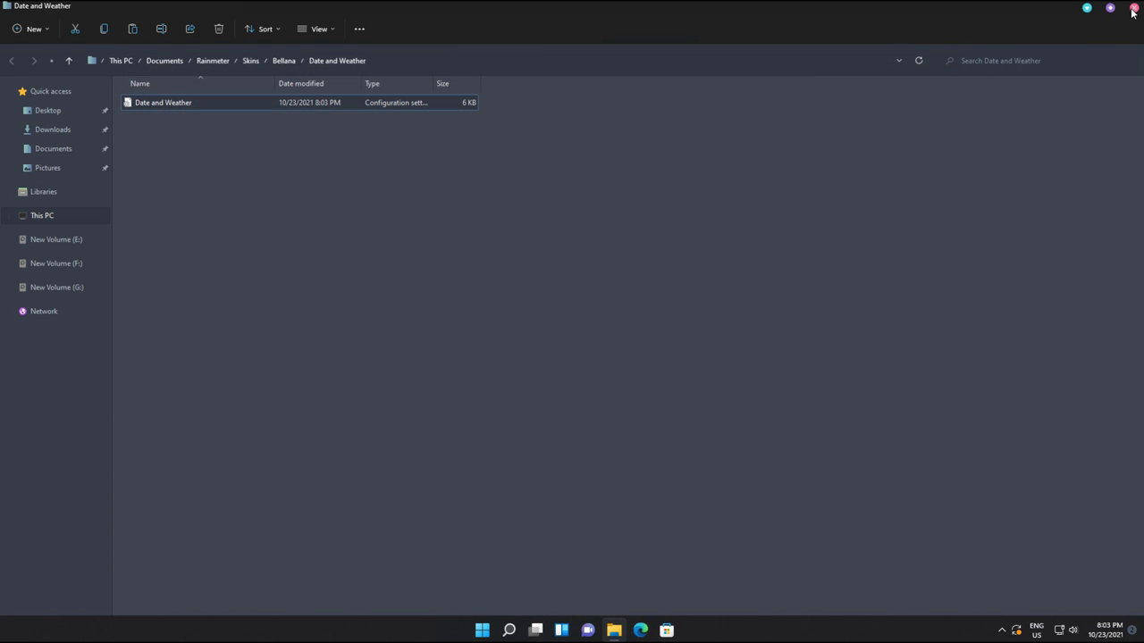
click(1131, 7)
right_click(593, 452)
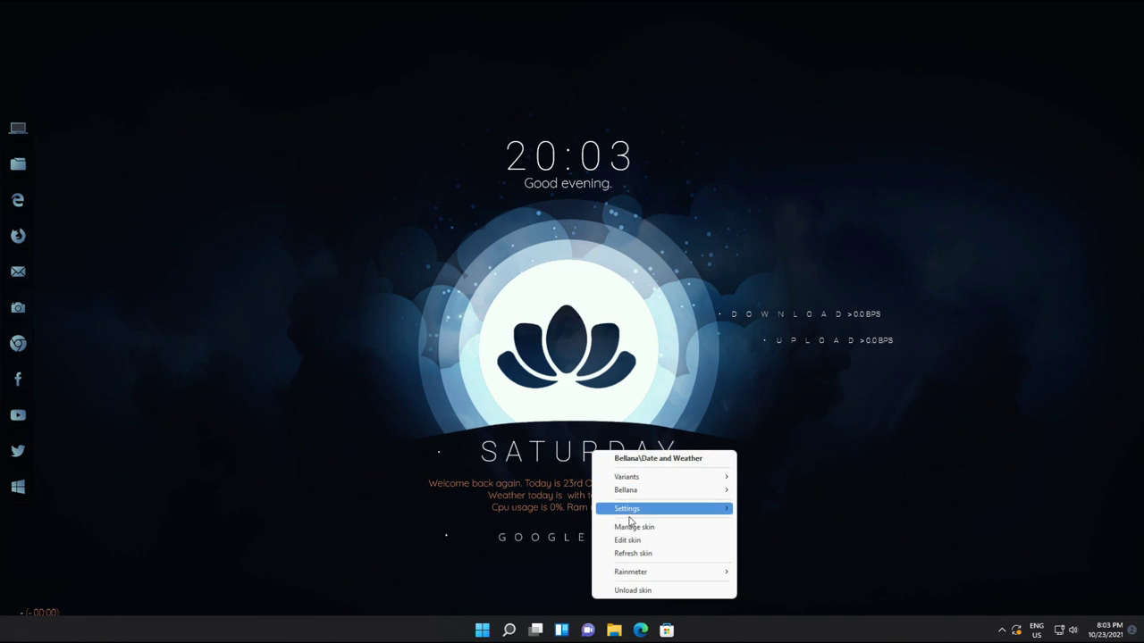
click(639, 554)
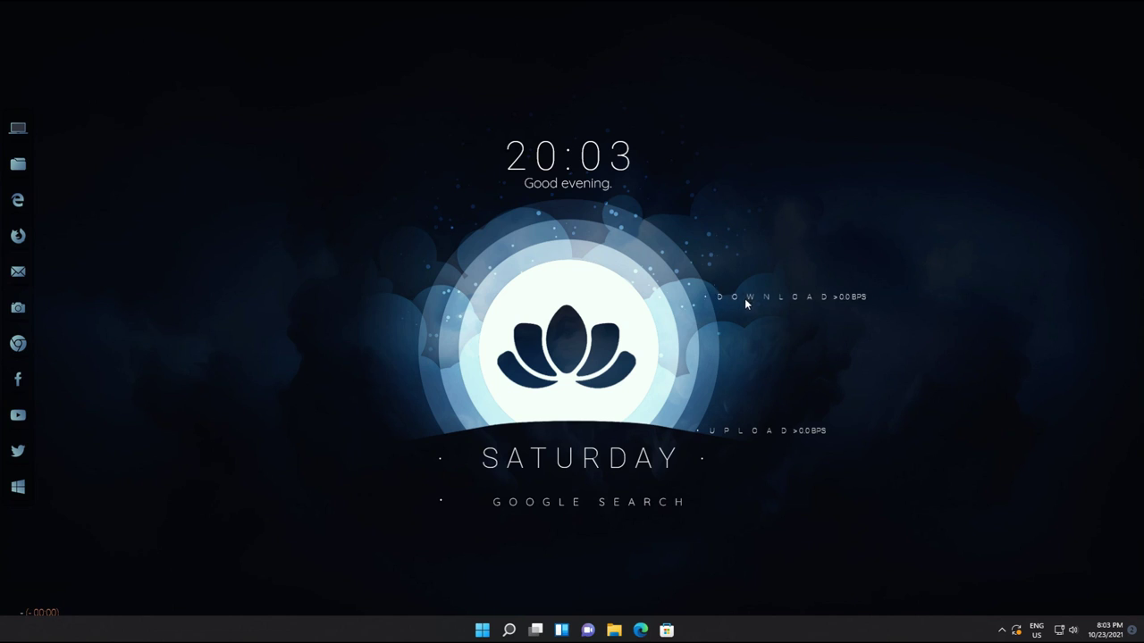
Step: Reposition the Download and Upload meters one below the other beside the lotus circle
drag(745, 301, 755, 320)
drag(767, 432, 796, 390)
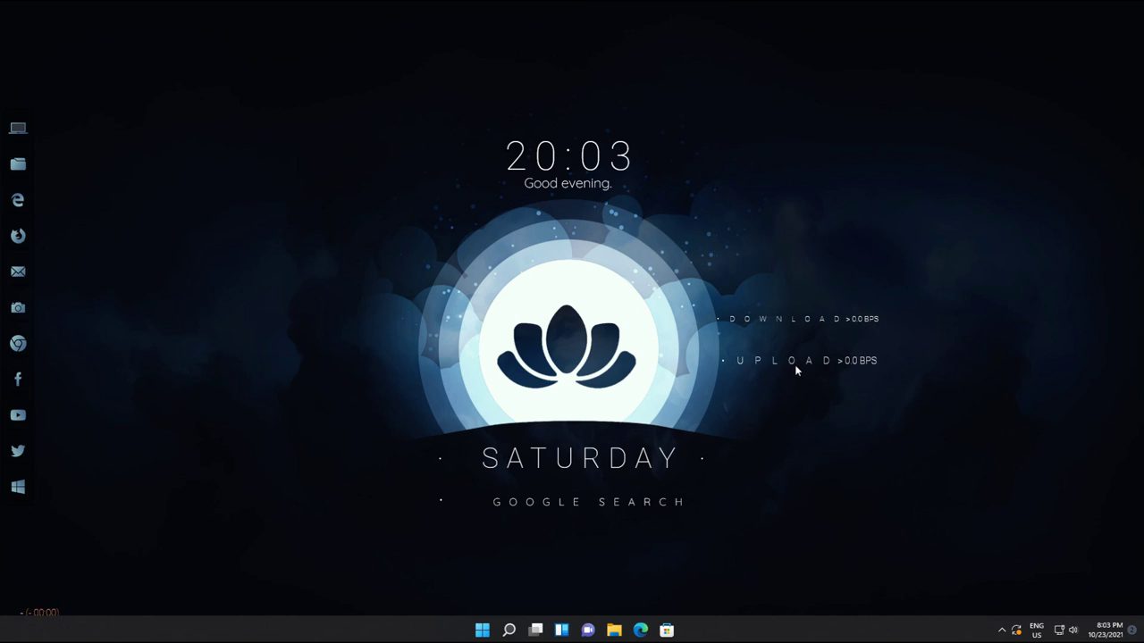
drag(794, 370, 793, 370)
Step: Set the position of the Date and Weather skin and the Google Search skin to On desktop
right_click(598, 462)
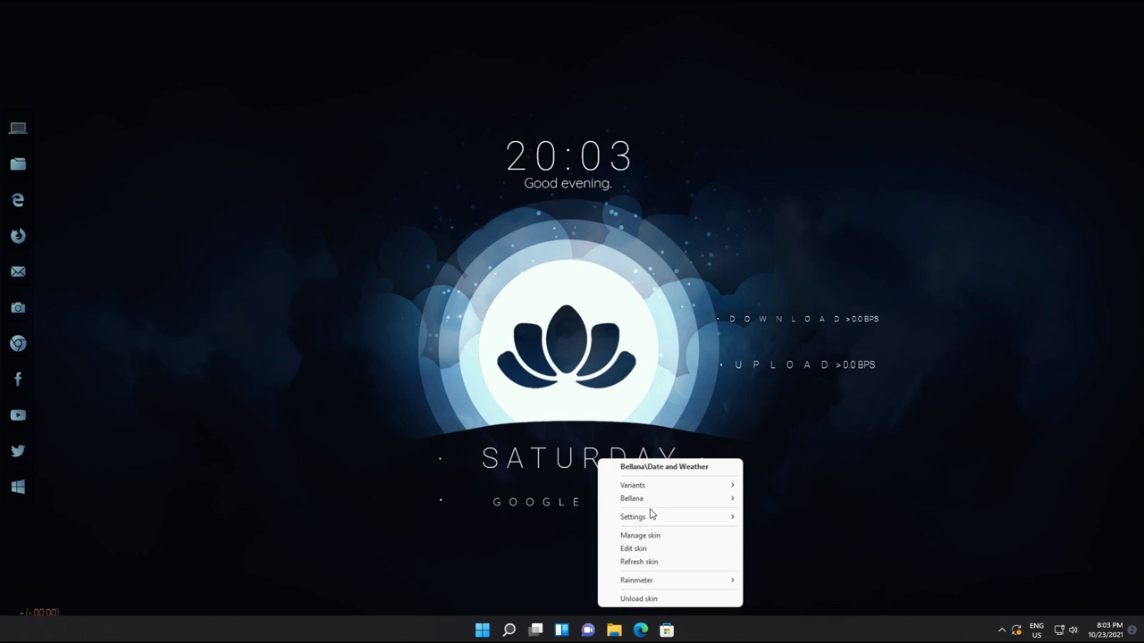
mouse_move(649, 516)
mouse_move(774, 522)
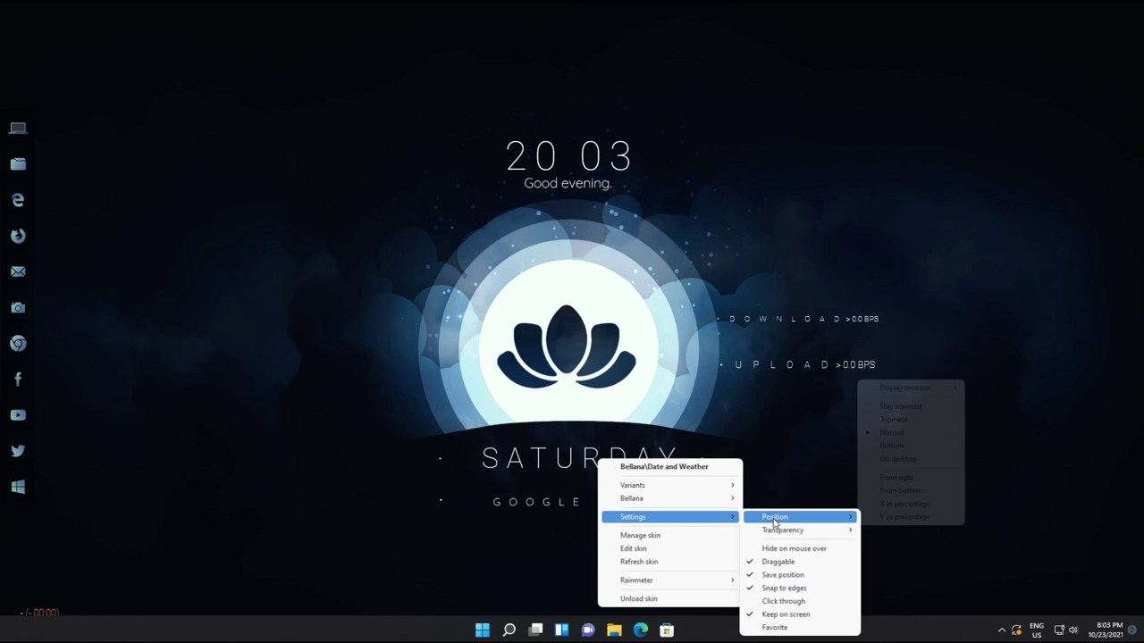
click(896, 460)
right_click(635, 502)
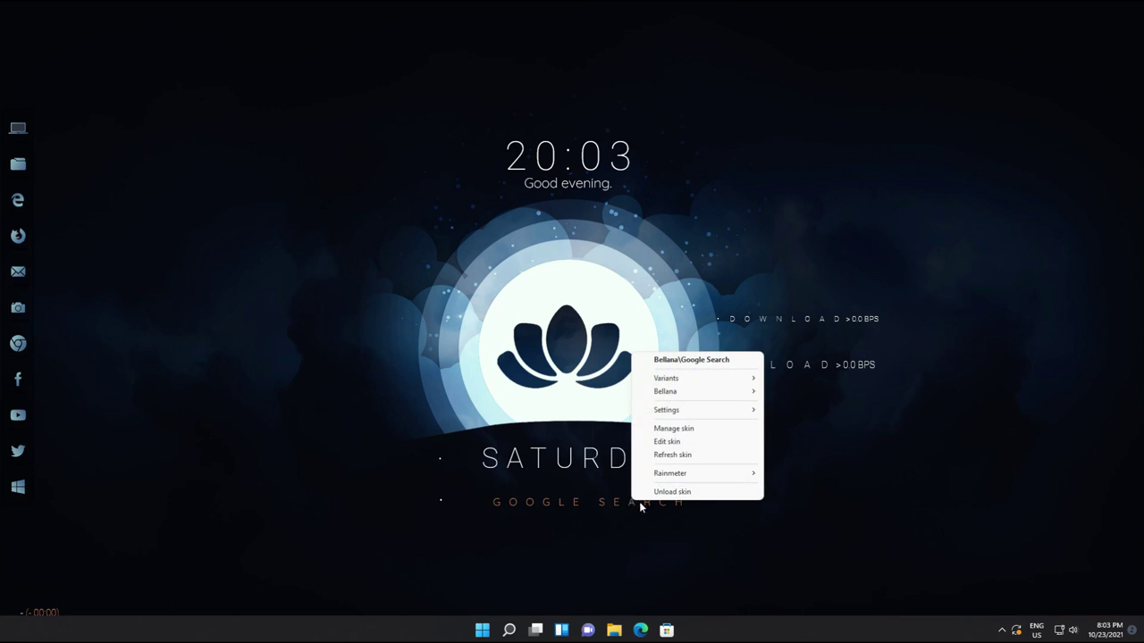
mouse_move(697, 413)
mouse_move(799, 410)
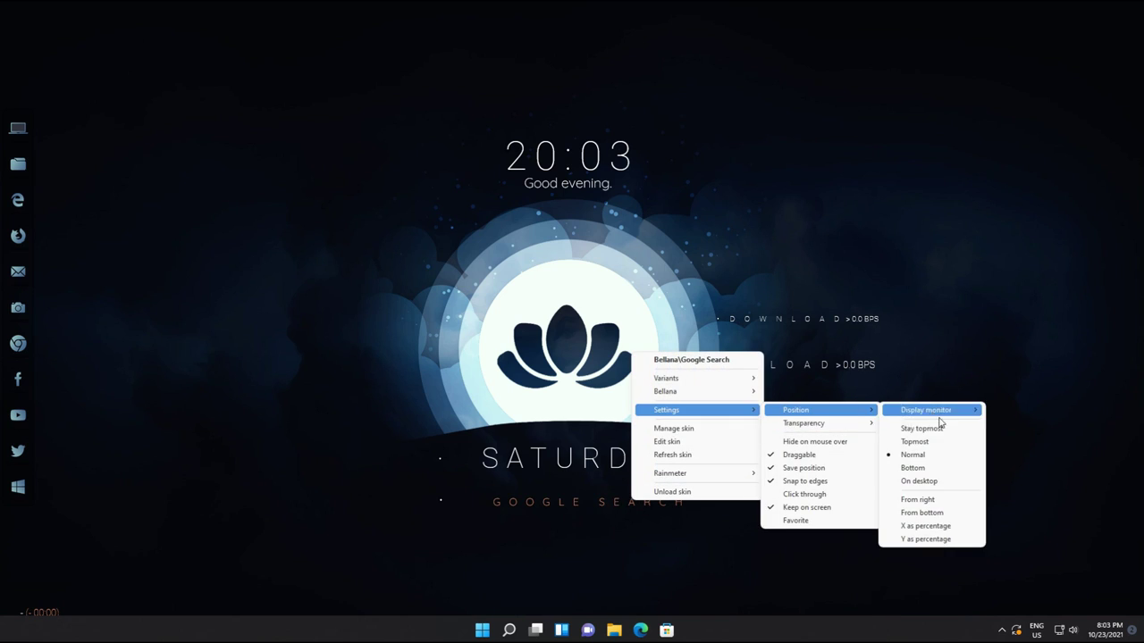
click(920, 480)
Step: Nudge the Bellana Time skin slightly down toward the circle and set its position to On desktop
drag(588, 181, 587, 185)
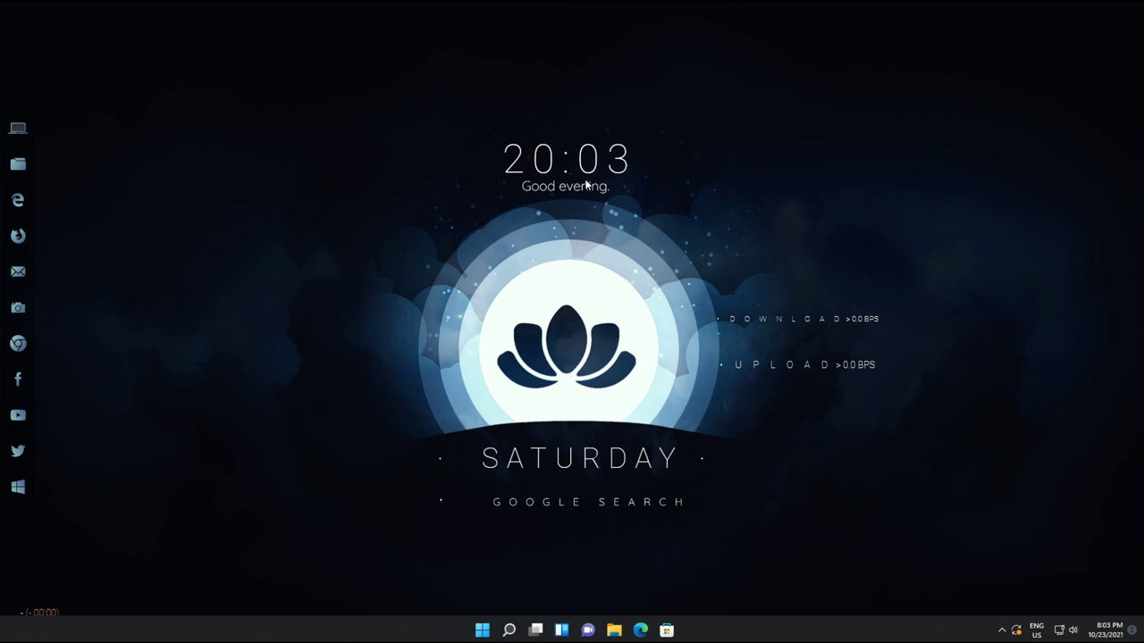
right_click(580, 166)
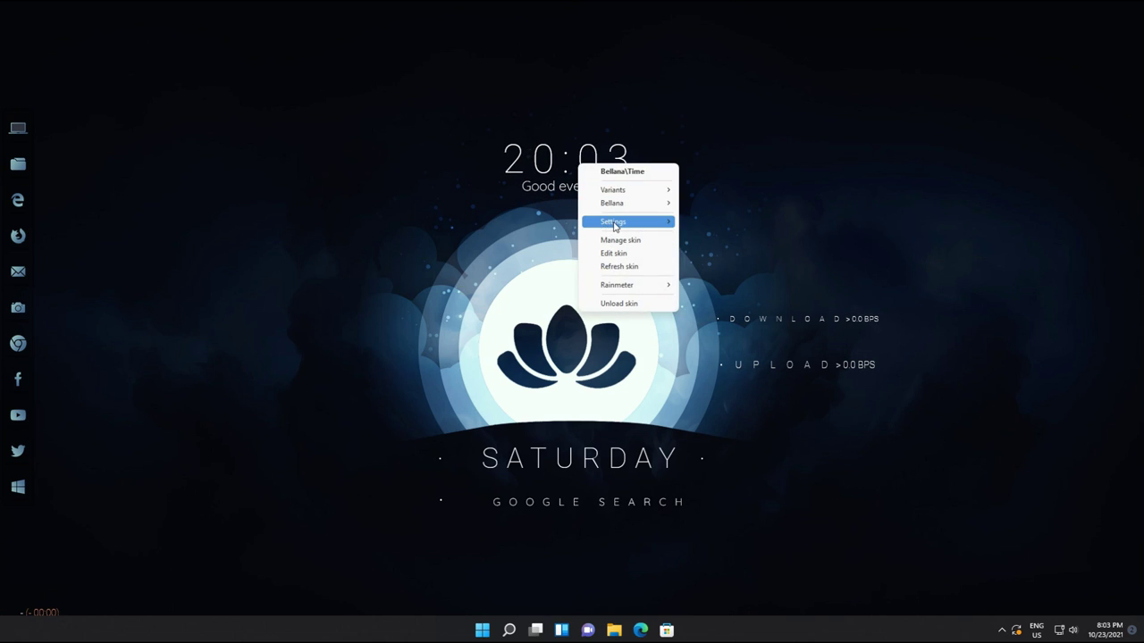
mouse_move(615, 225)
mouse_move(740, 227)
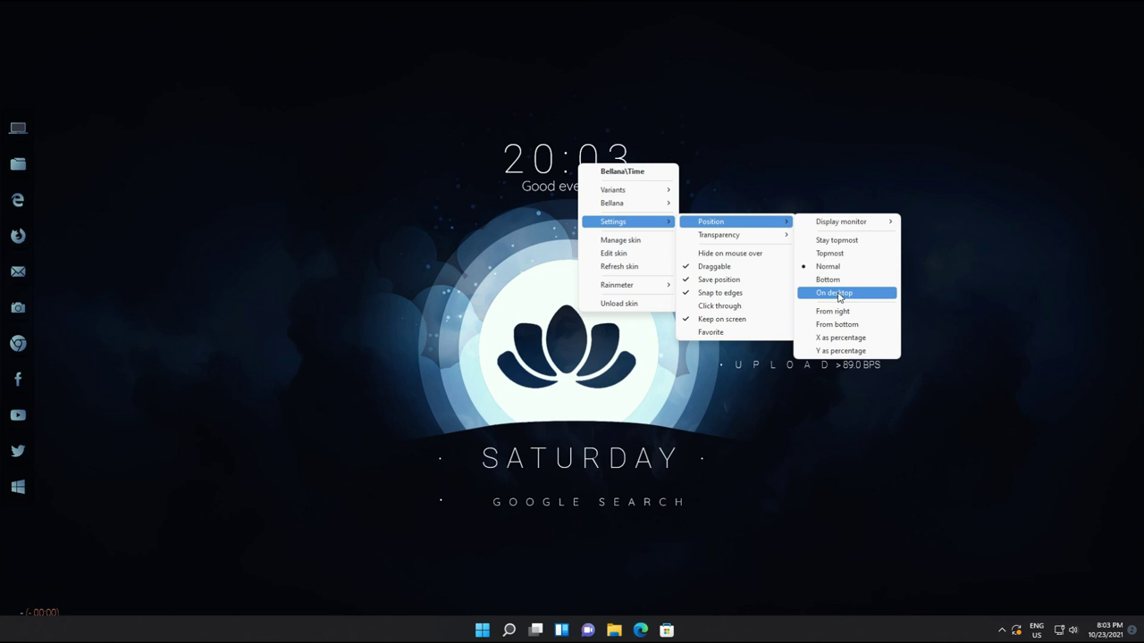
click(831, 294)
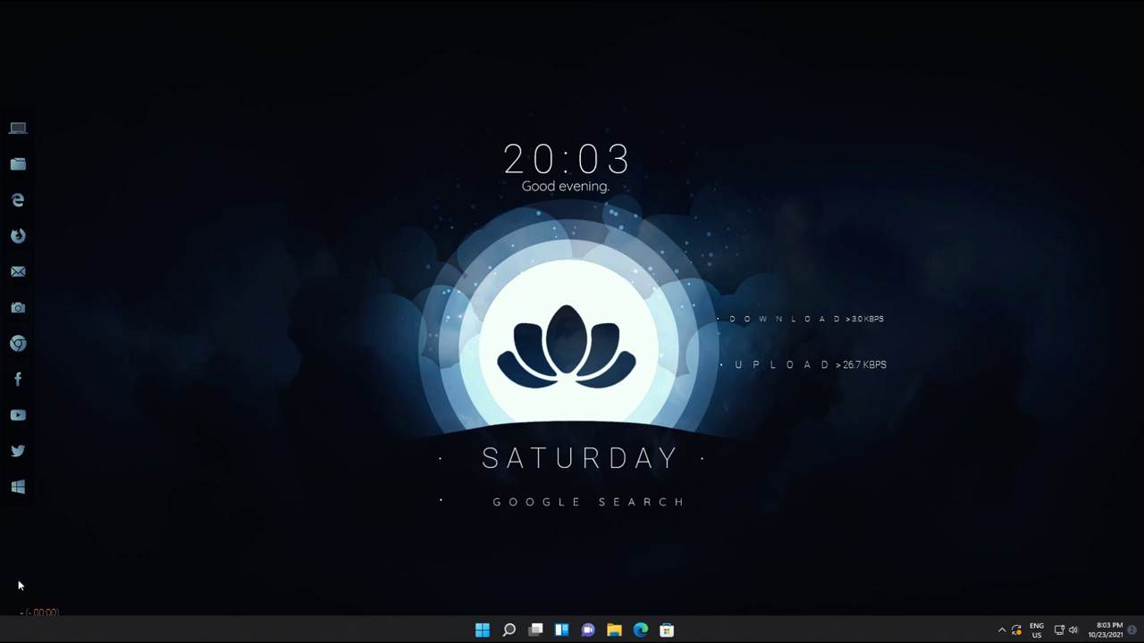
Step: Unload the small skin showing 00:00 in the desktop corner below the dock
right_click(125, 549)
click(189, 539)
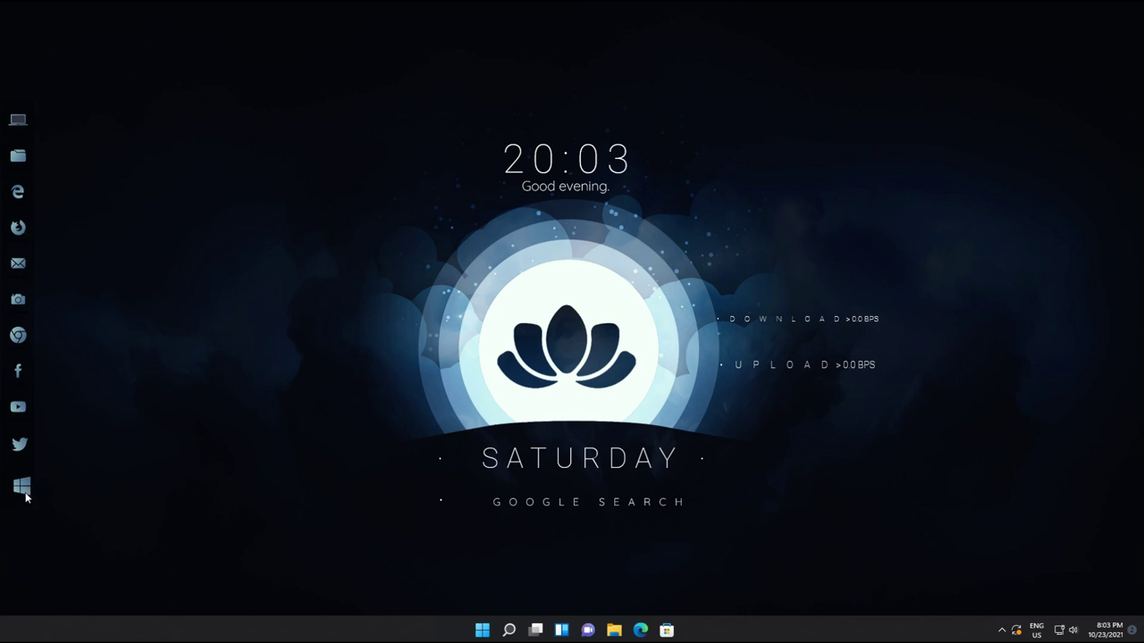
Step: Open This PC from the dock, examine the themed window and the Libraries folder icons, and close it
click(22, 129)
double_click(472, 16)
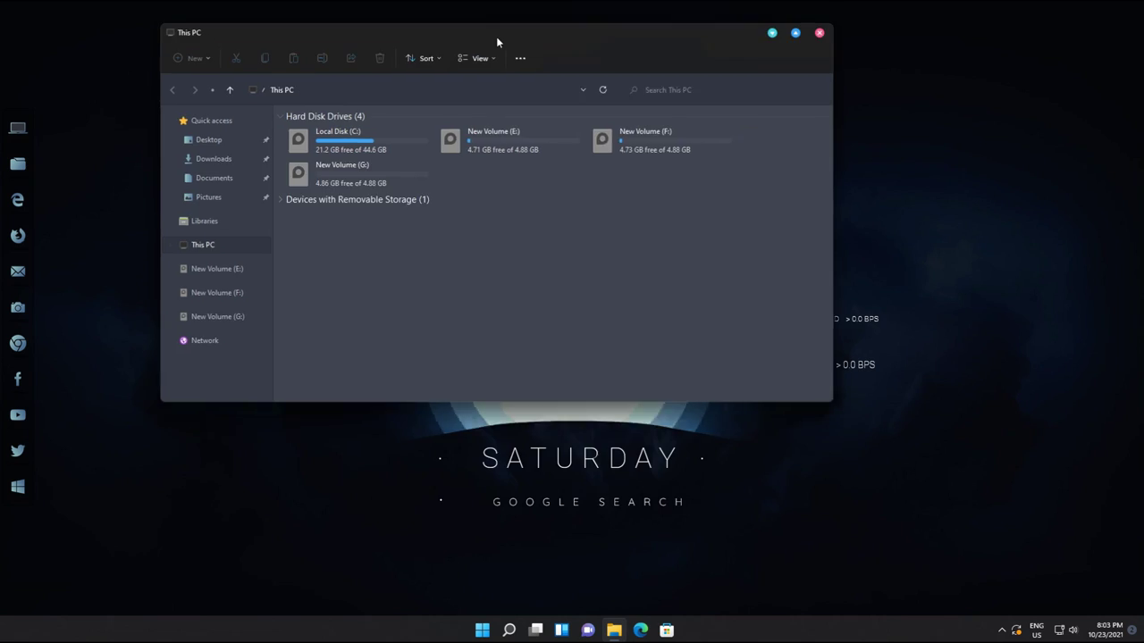
drag(498, 42, 568, 108)
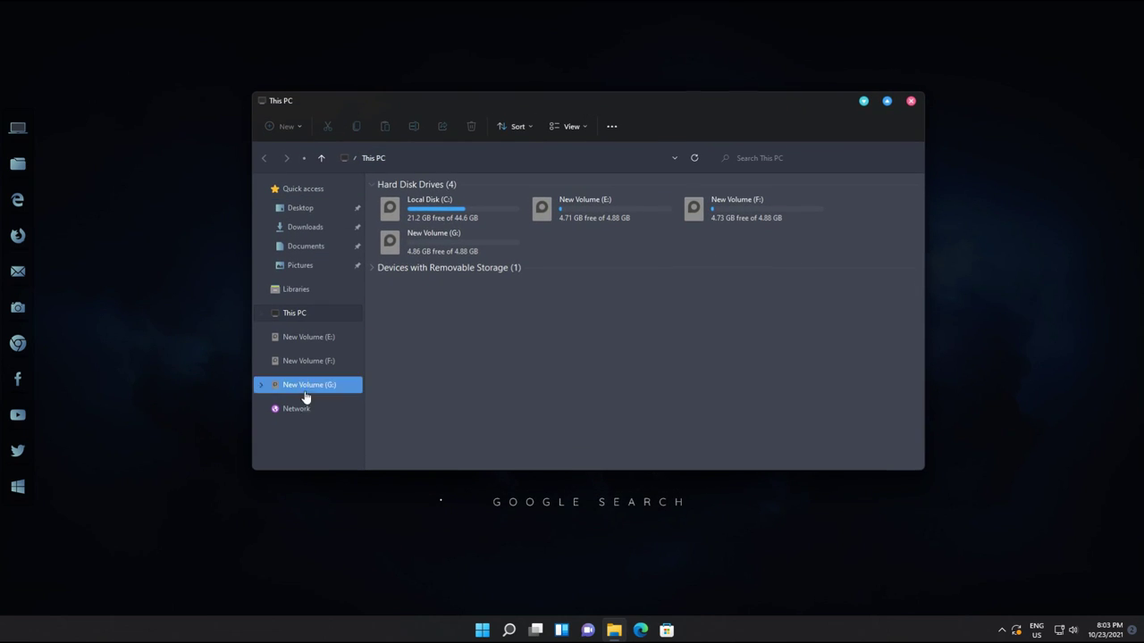
click(298, 289)
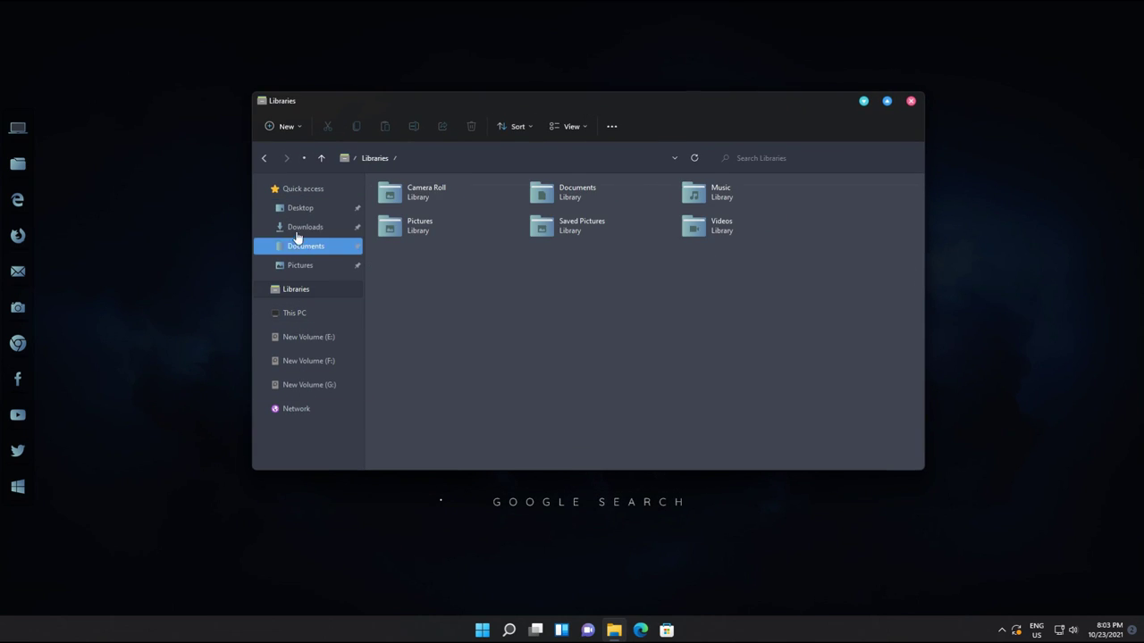
click(911, 101)
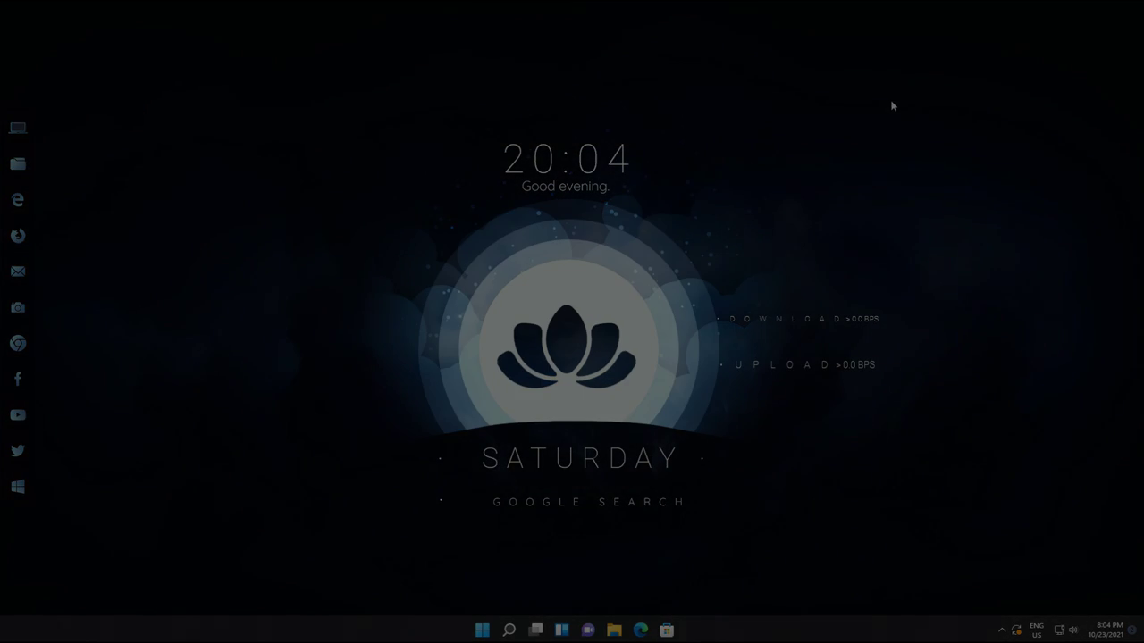